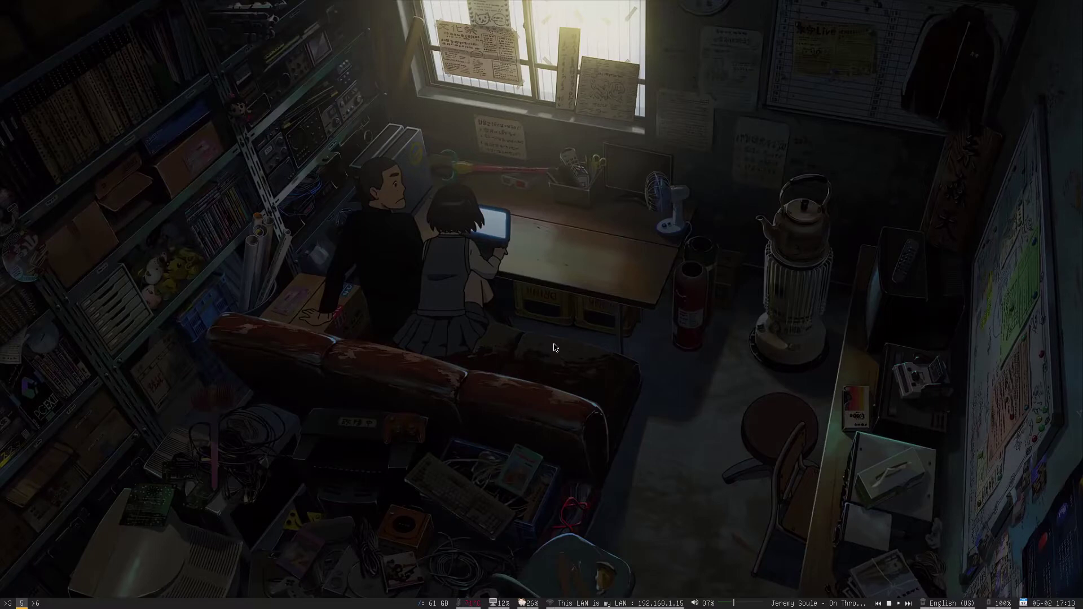
Launch OBS Studio from the dmenu application launcher
key("super+d")
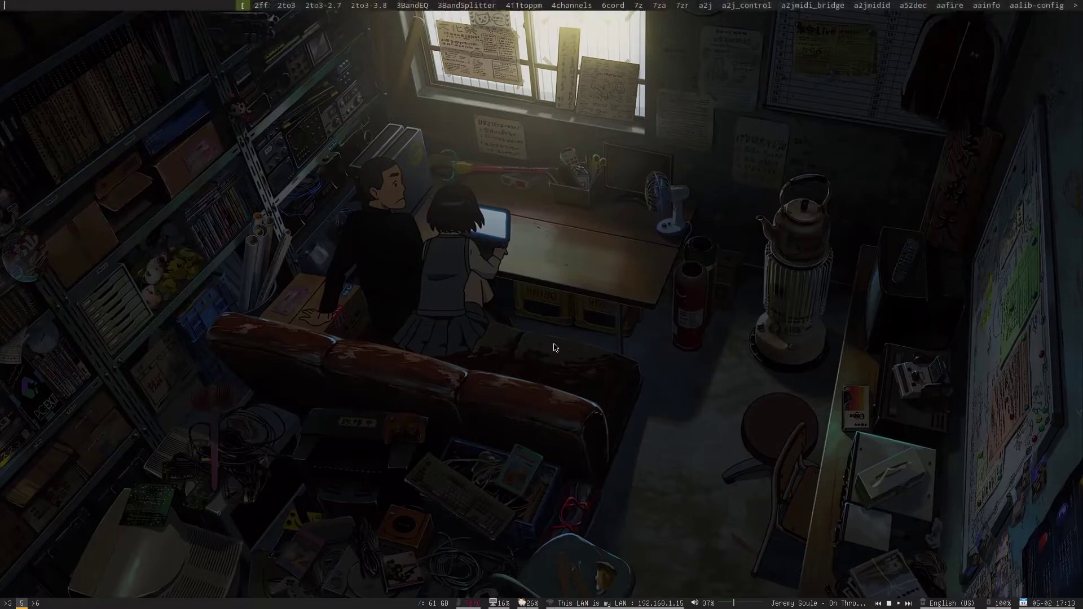
key("Return")
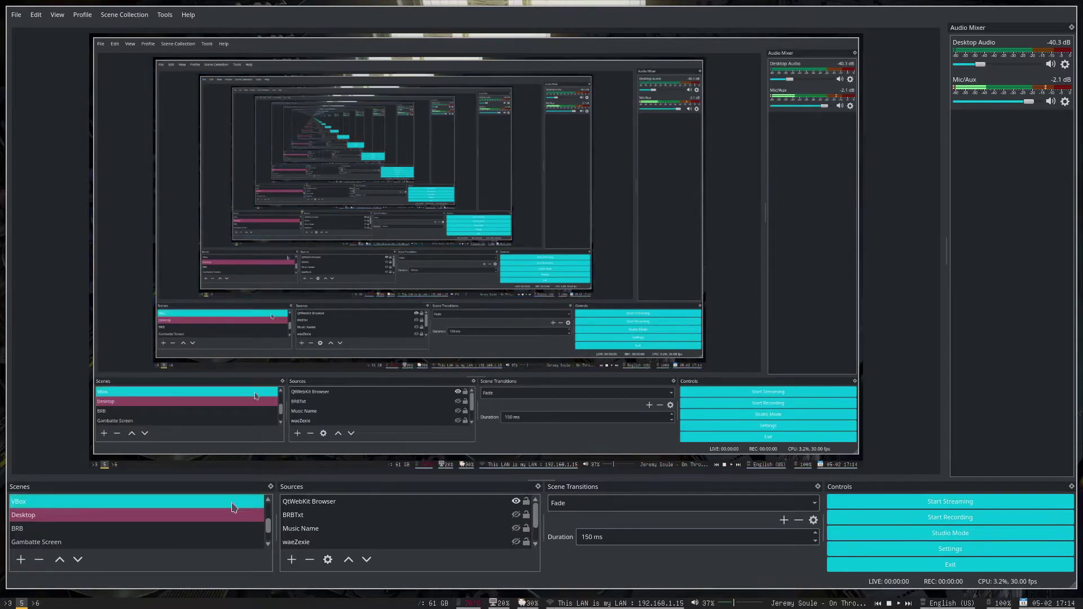
Select the VBox scene, which holds only the Virtualbox source
scroll(269, 520, "up", 3)
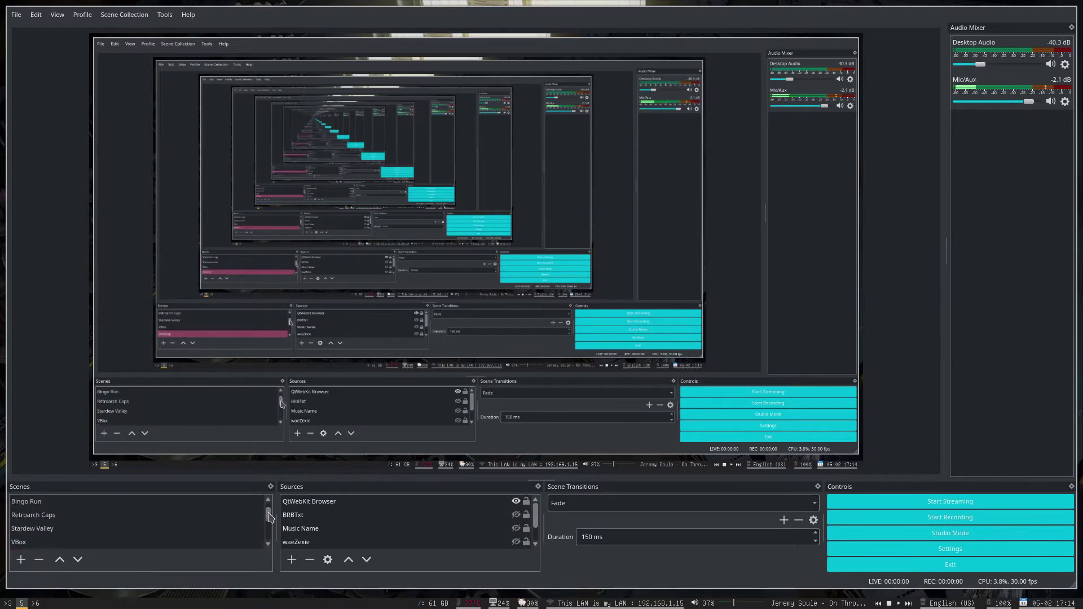
left_click(259, 542)
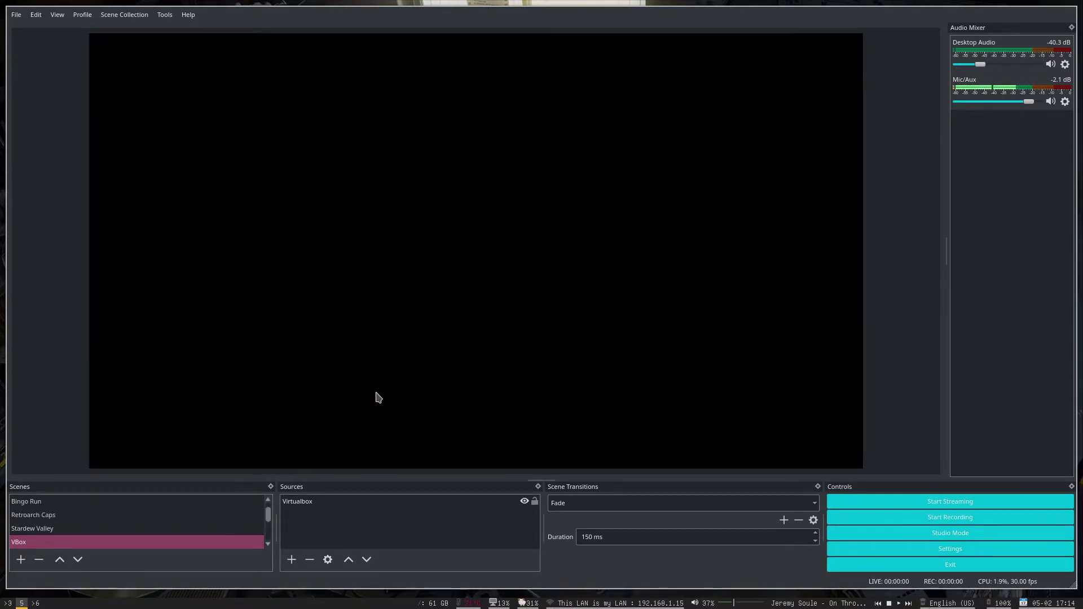
Choose Video Capture Device (V4L2) from the add-source menu after one dismissed attempt
left_click(292, 559)
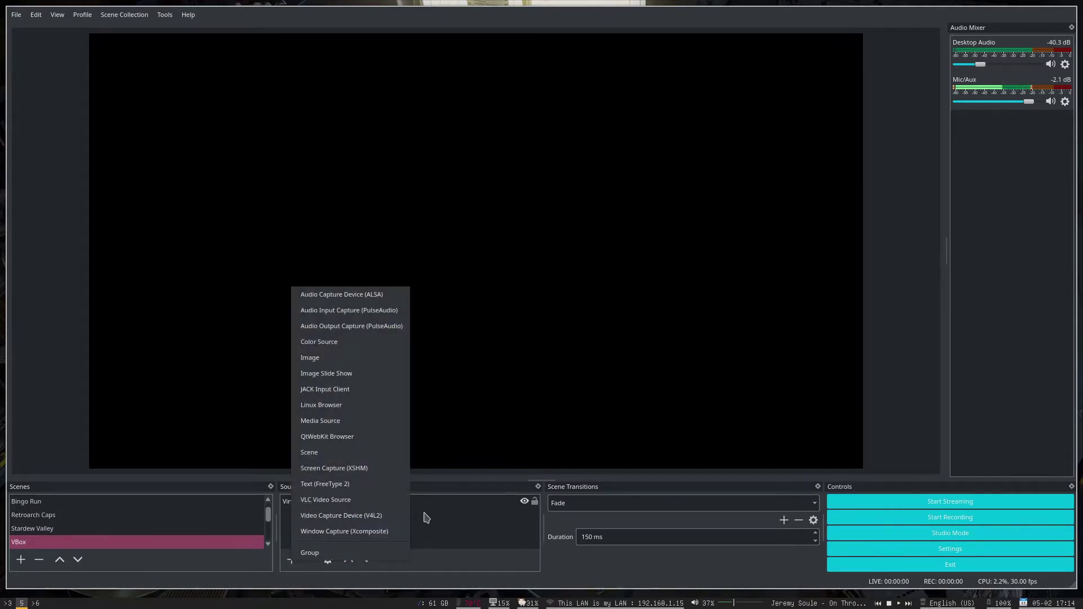
left_click(400, 519)
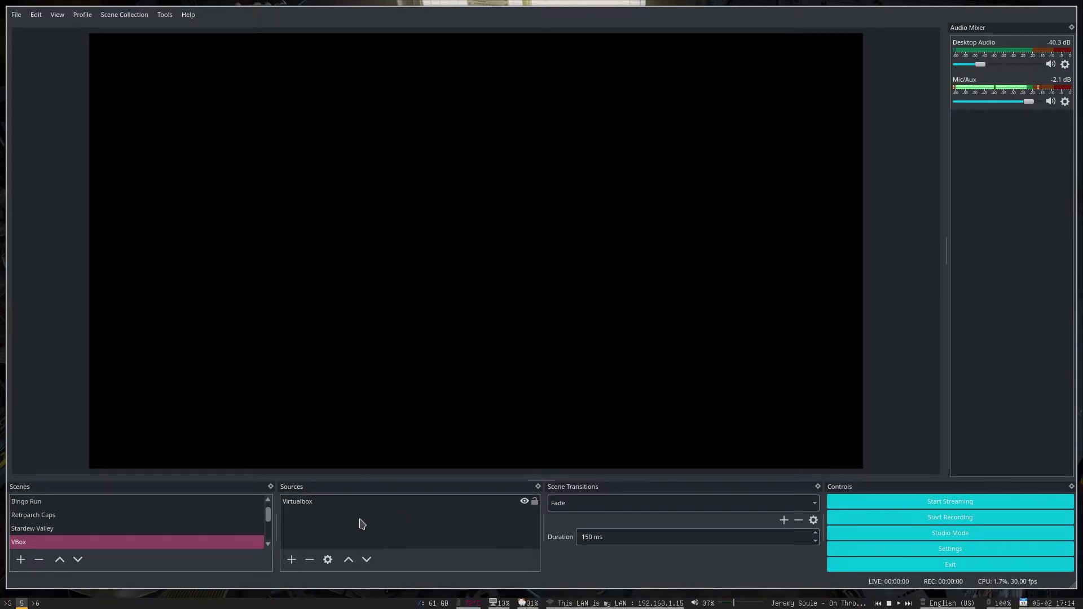
left_click(290, 560)
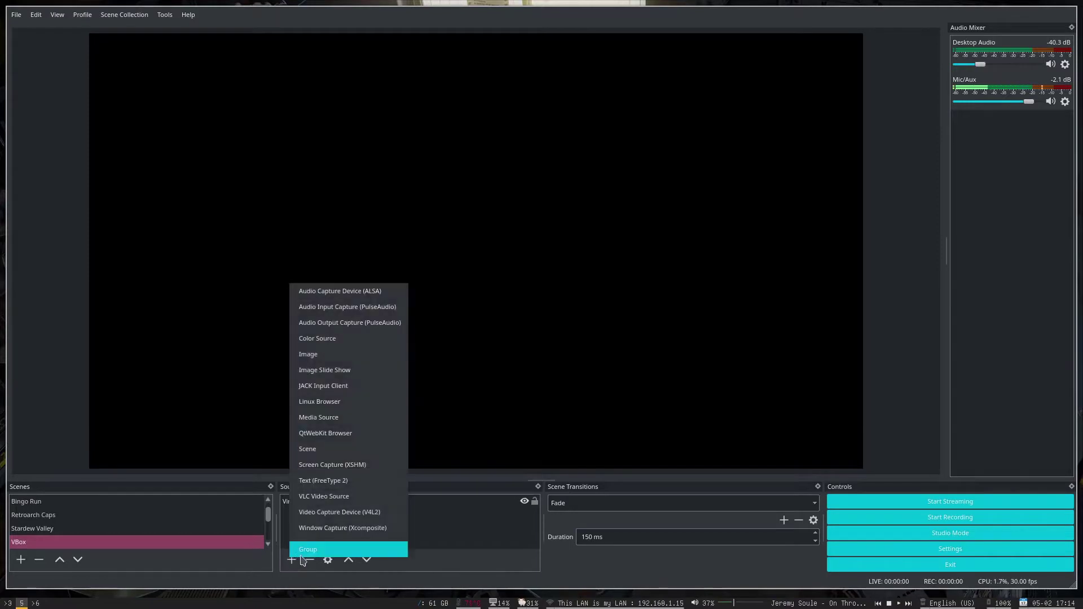
left_click(390, 513)
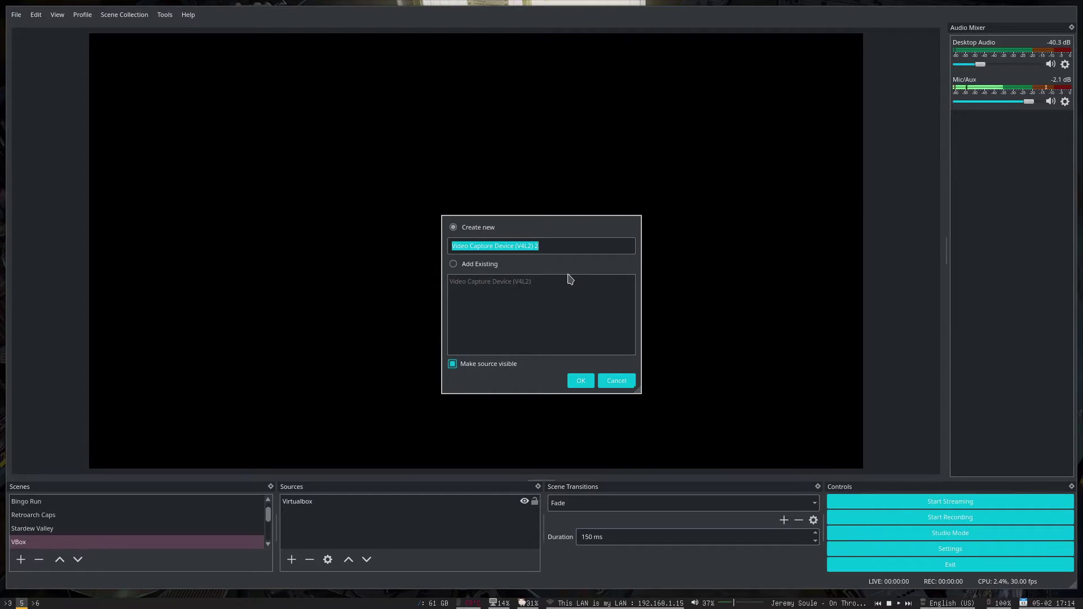
Name the source Capture Legato and keep Camera 1, Leave Unchanged resolution and Default colour range
type("Capture")
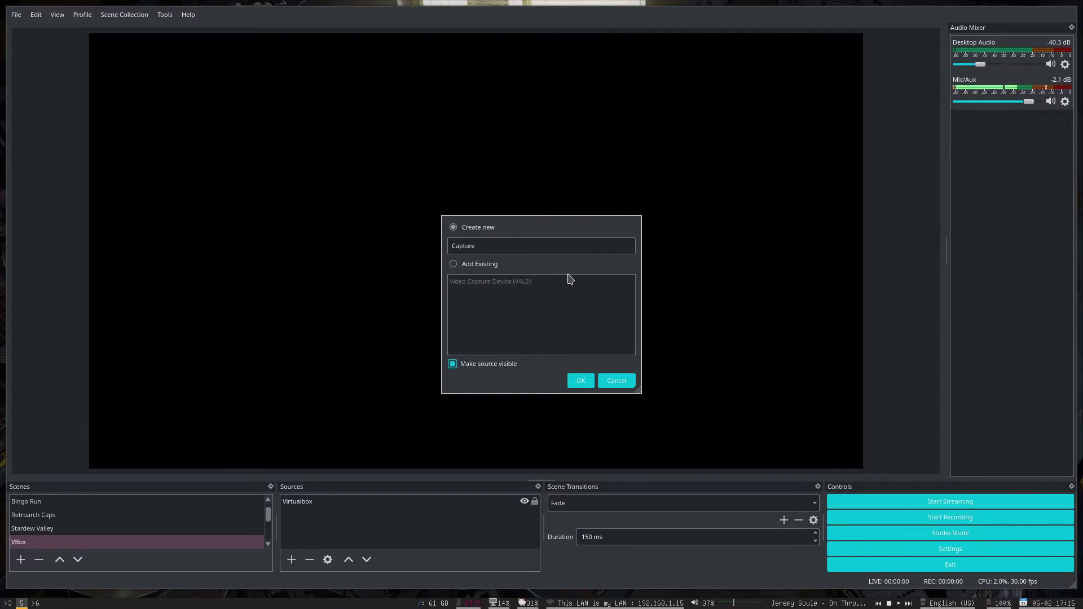
type(" Legato")
left_click(581, 381)
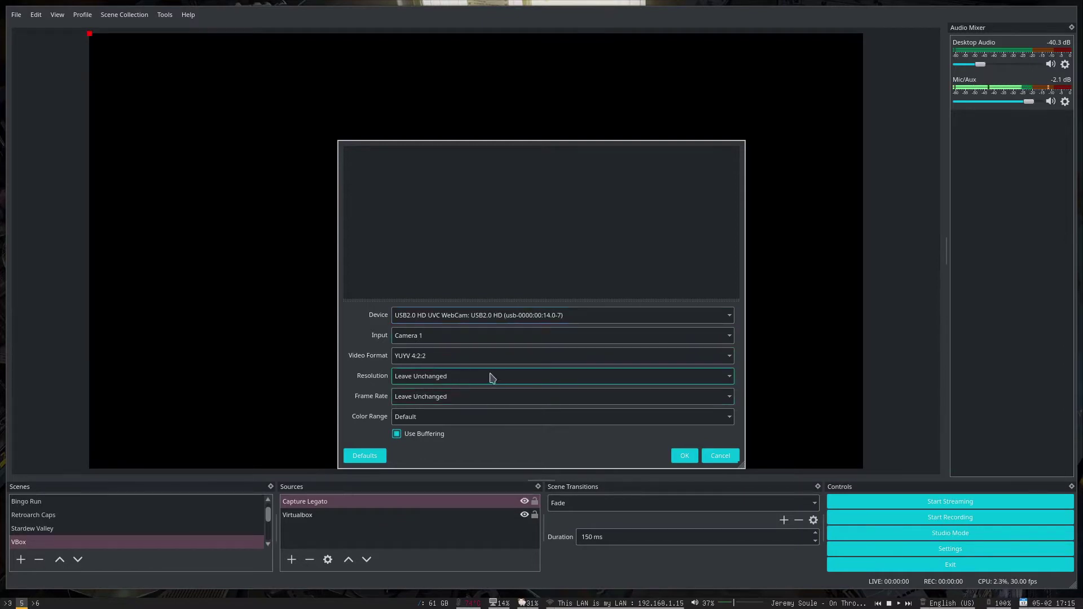
left_click(510, 357)
left_click(462, 340)
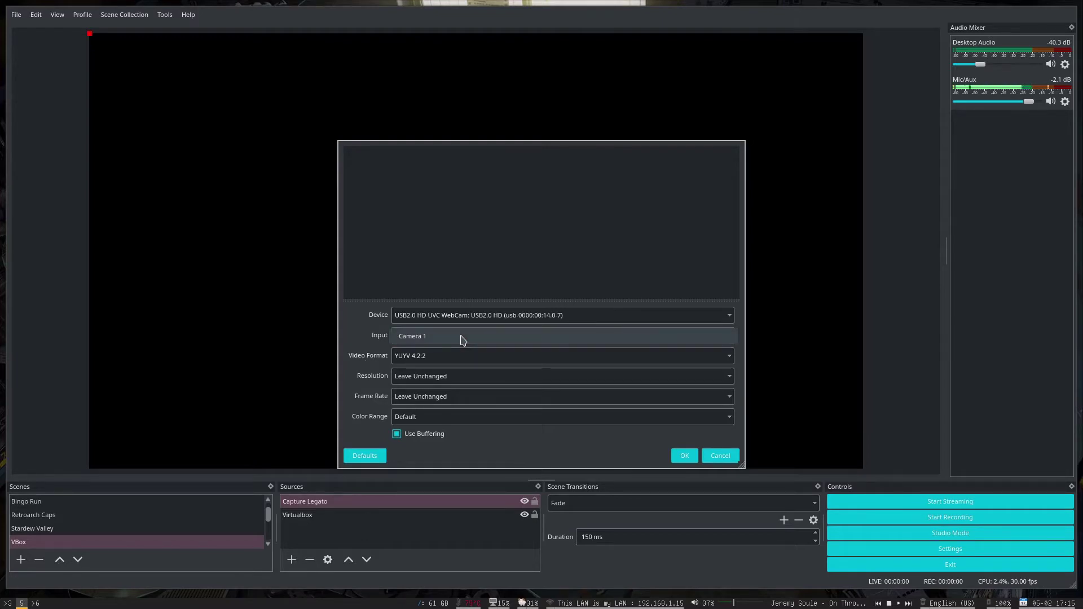
left_click(356, 335)
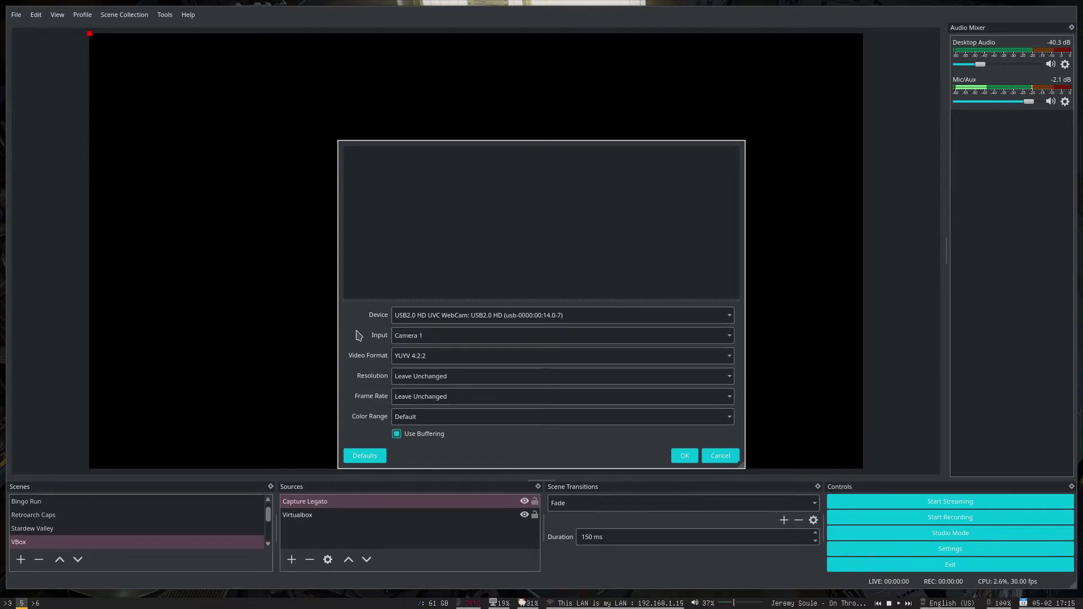
left_click(435, 379)
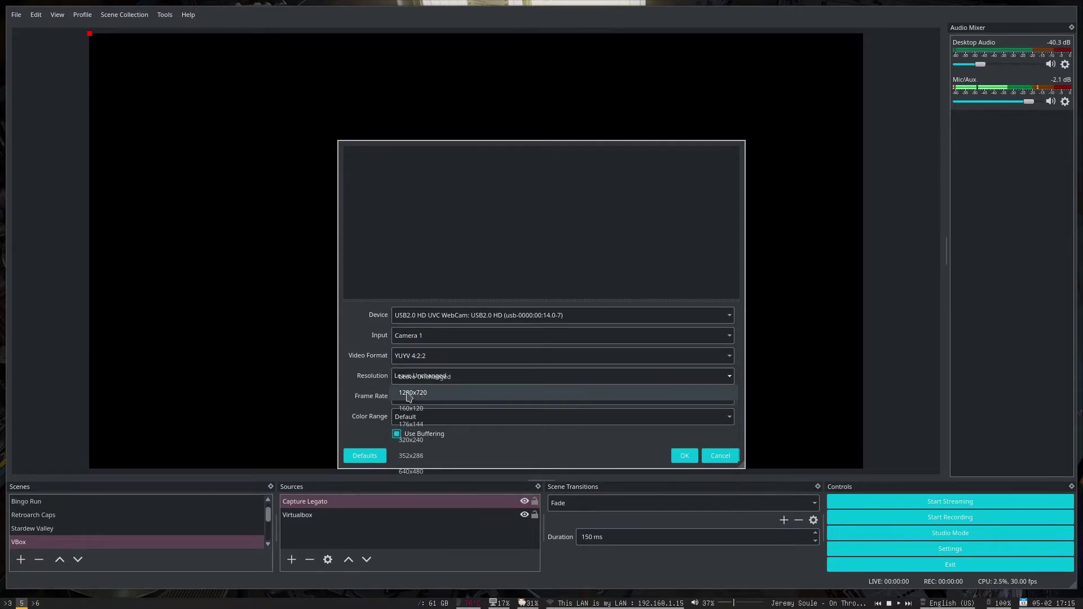
left_click(366, 379)
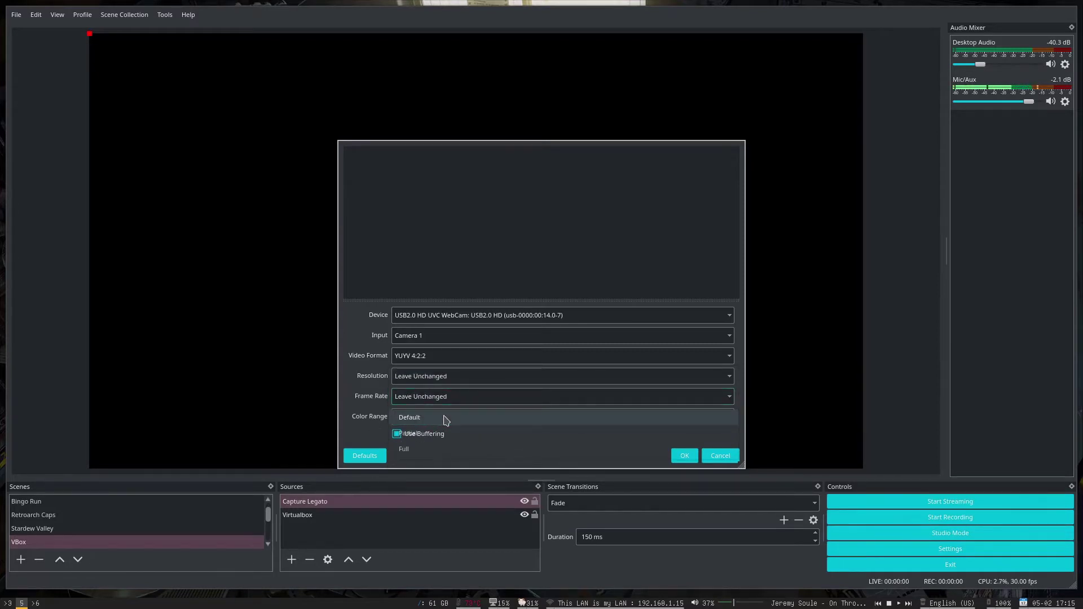
left_click(395, 417)
left_click(372, 389)
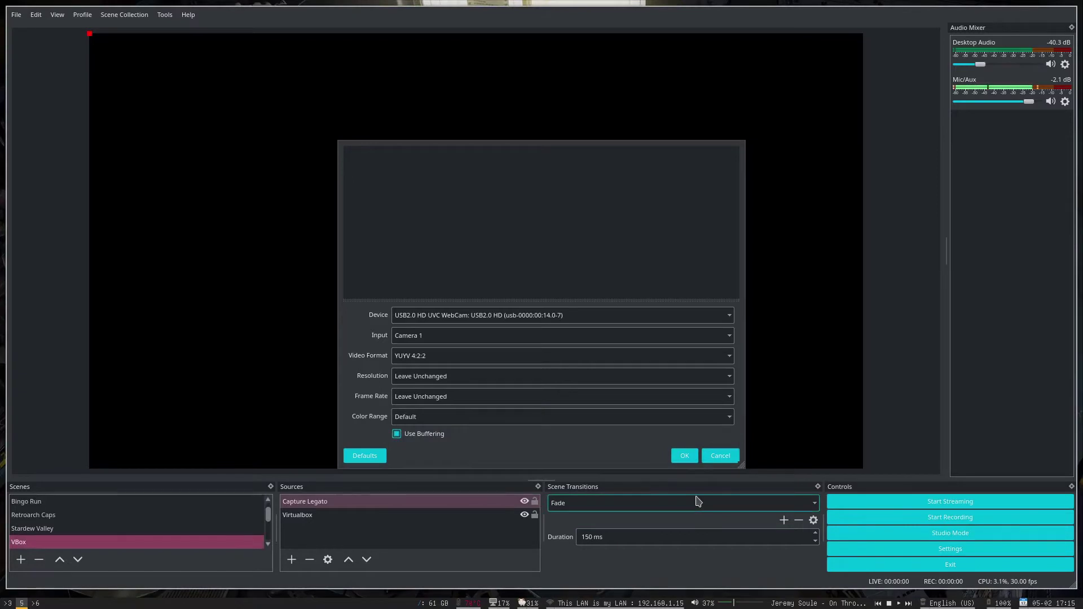
left_click(685, 456)
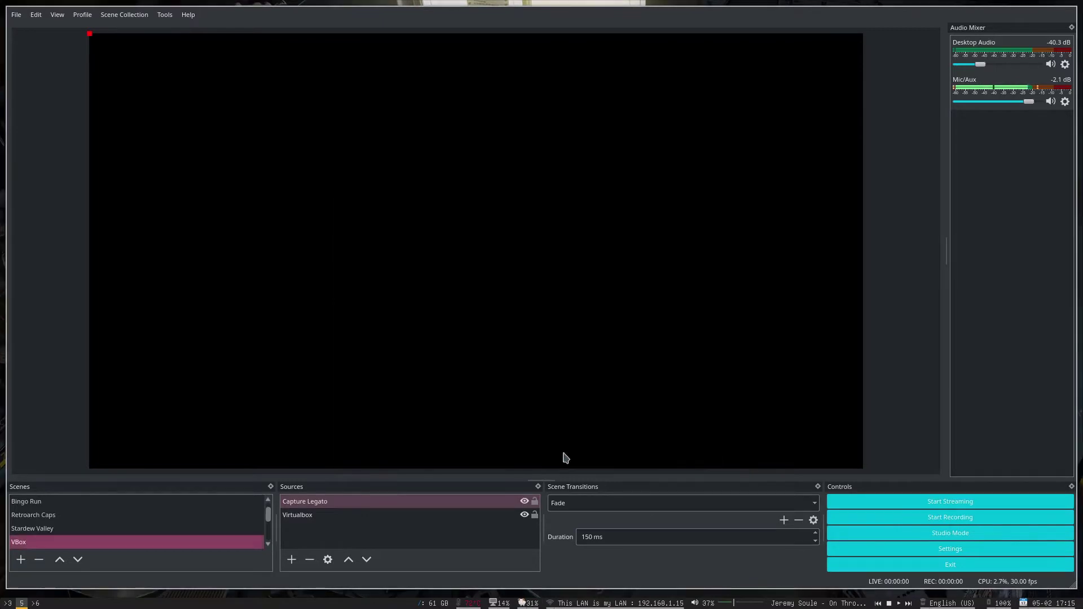
Delete Capture Legato, then begin and abandon adding an Audio Capture Device (ALSA) source
left_click(311, 560)
left_click(528, 316)
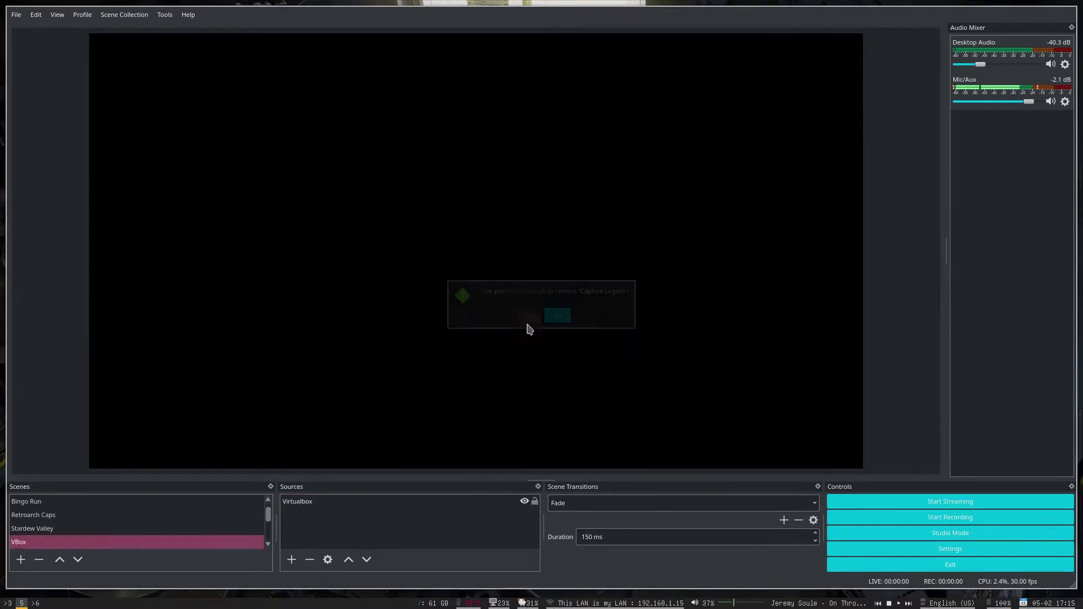
left_click(291, 559)
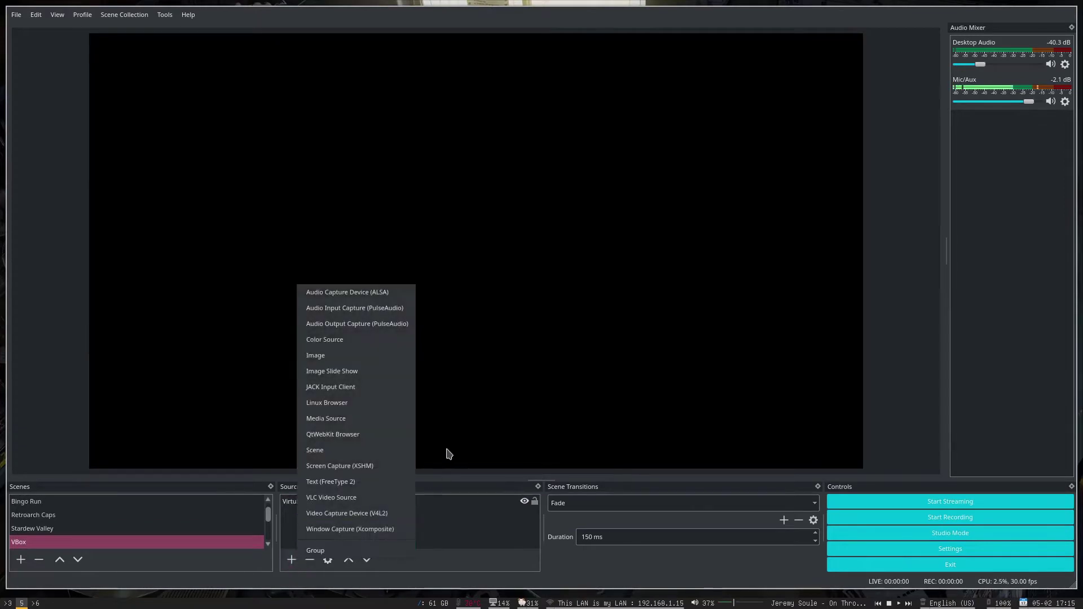
left_click(364, 299)
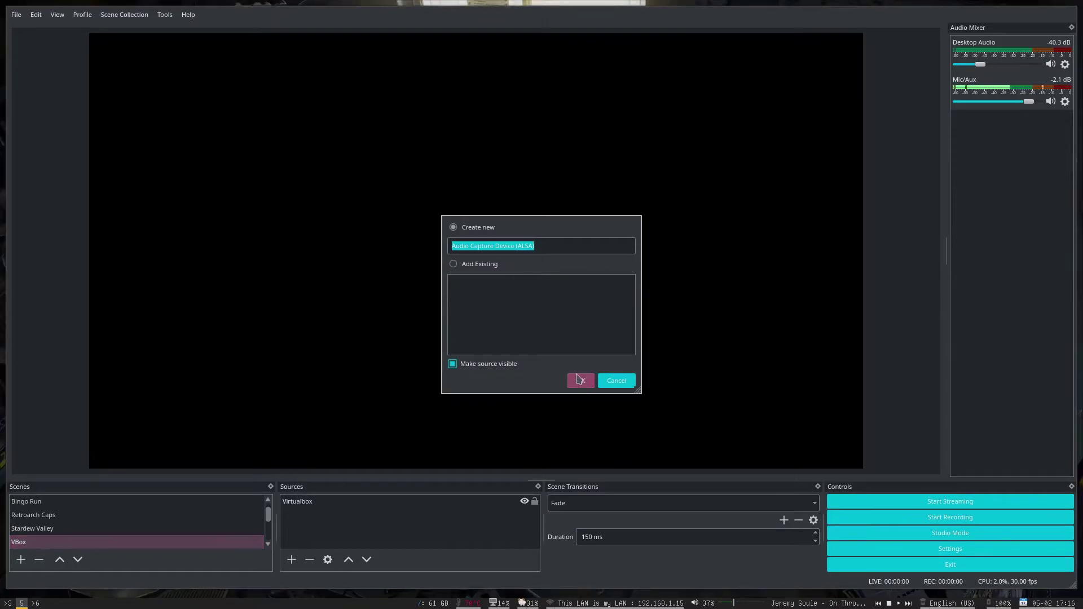
left_click(615, 384)
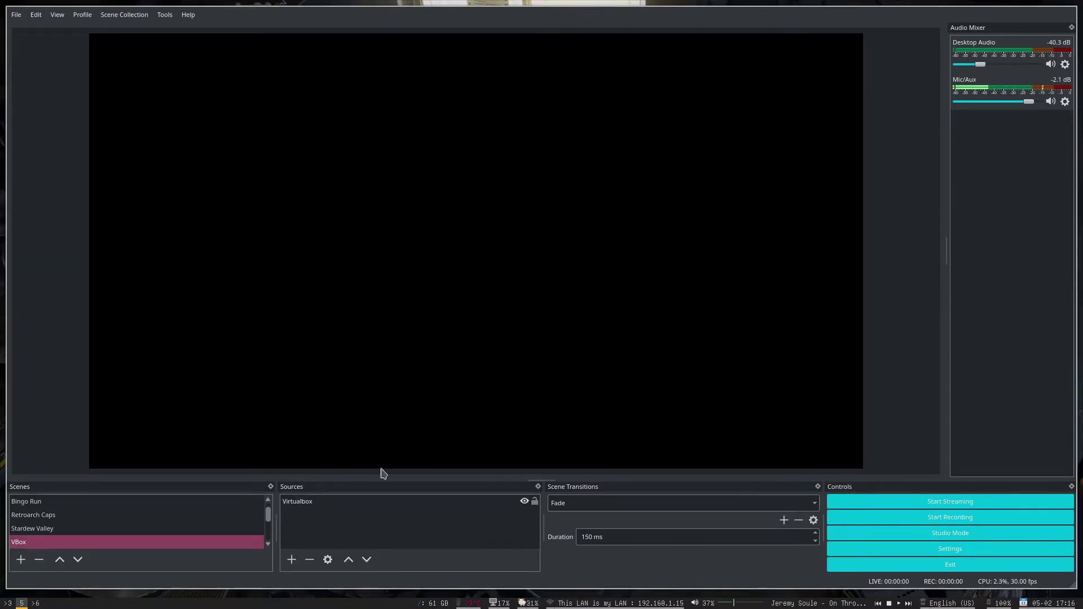
left_click(310, 502)
left_click(292, 559)
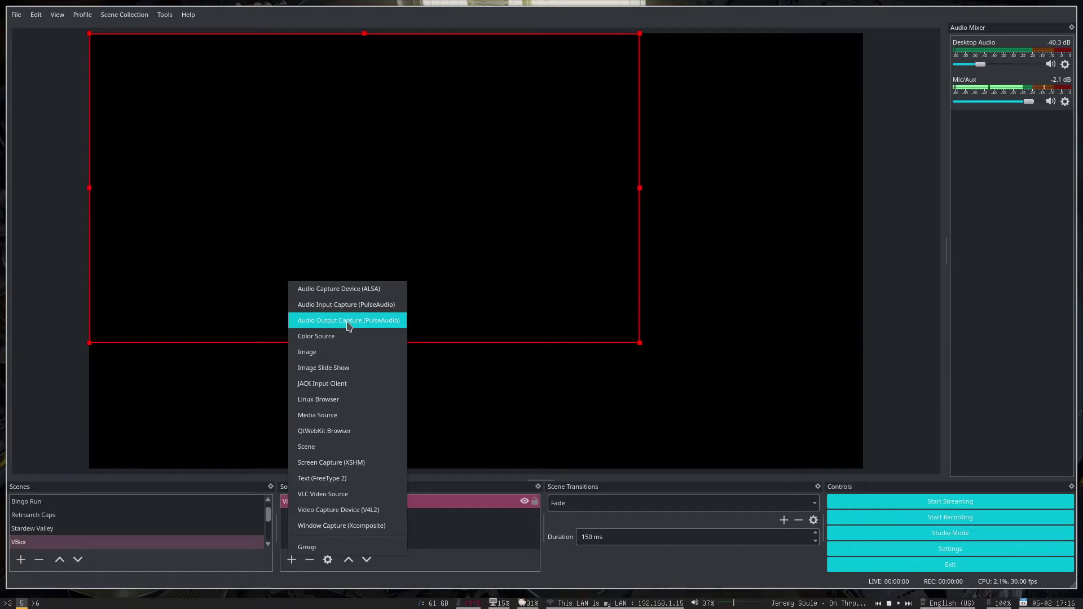
Look through the Desktop Audio device properties and close both property dialogs unchanged
left_click(983, 338)
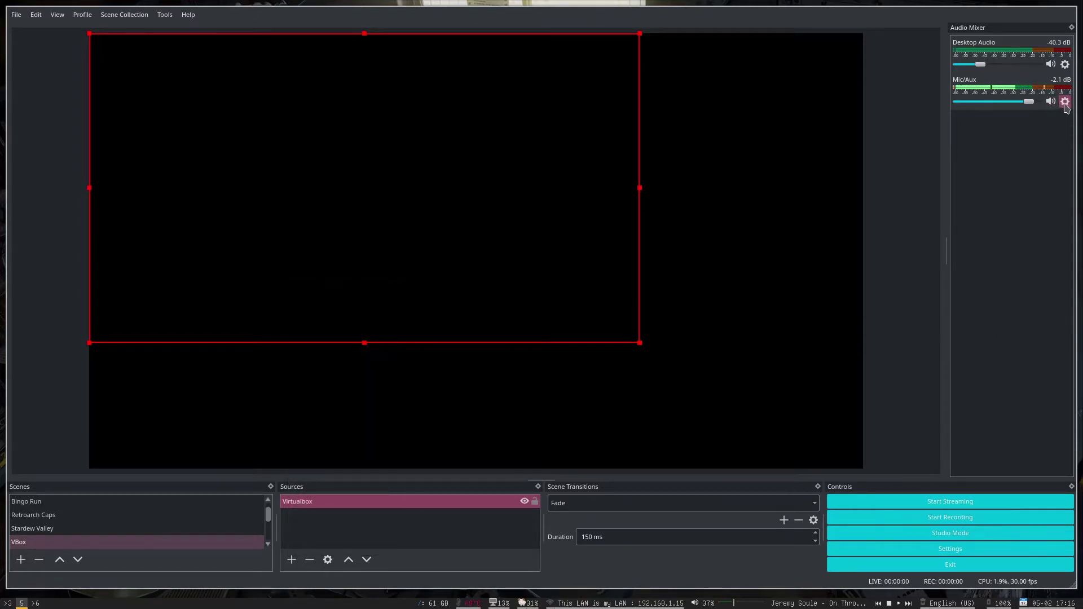
left_click(1064, 63)
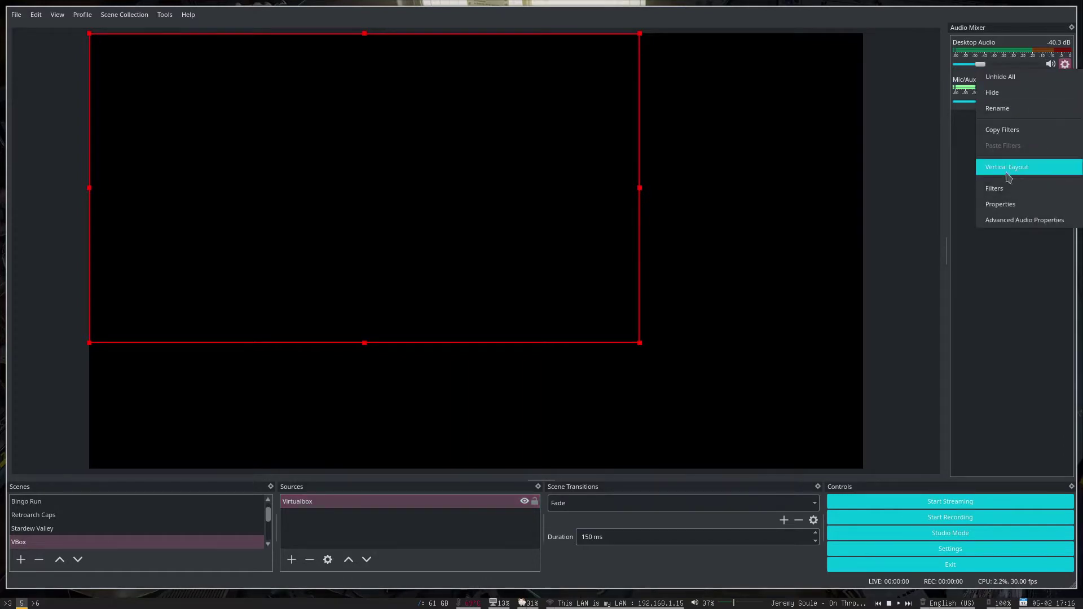
left_click(1011, 204)
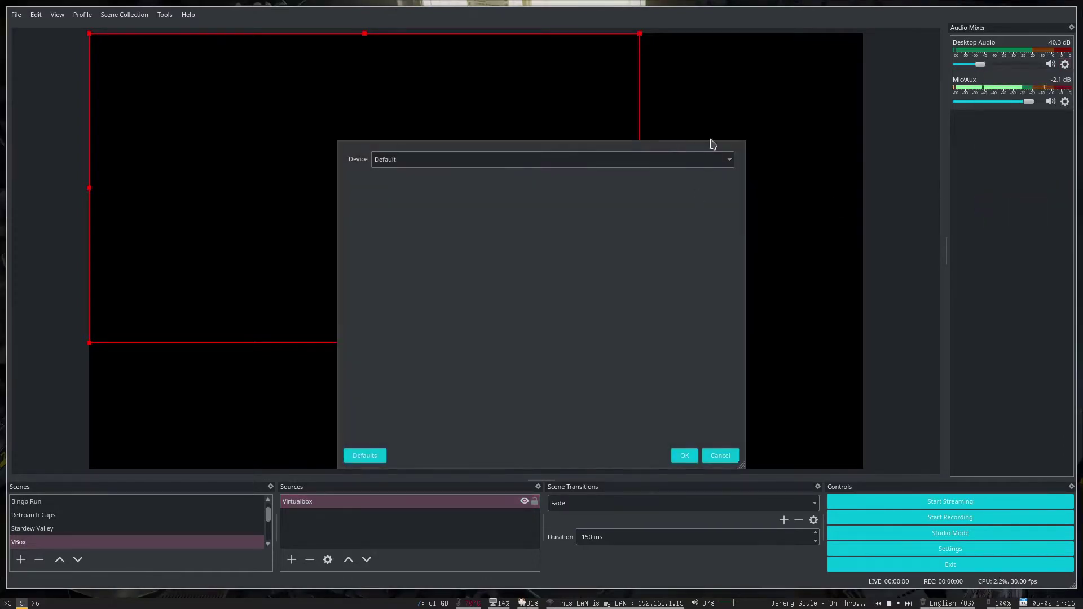
left_click(724, 161)
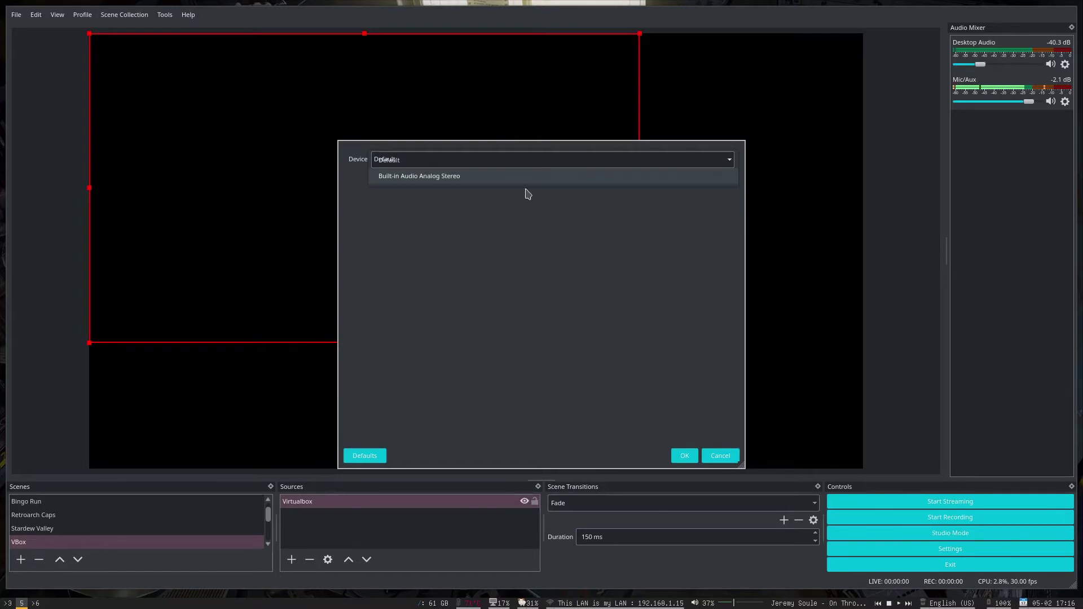
left_click(612, 353)
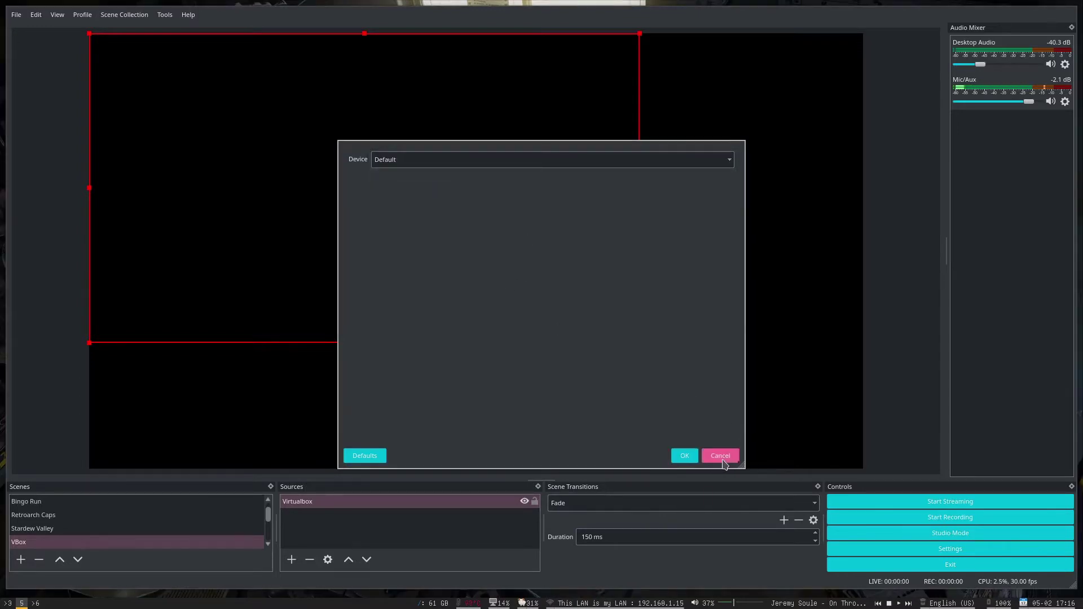
left_click(720, 455)
Browse the available Desktop Audio filters and close the Filters window without adding one
left_click(1065, 64)
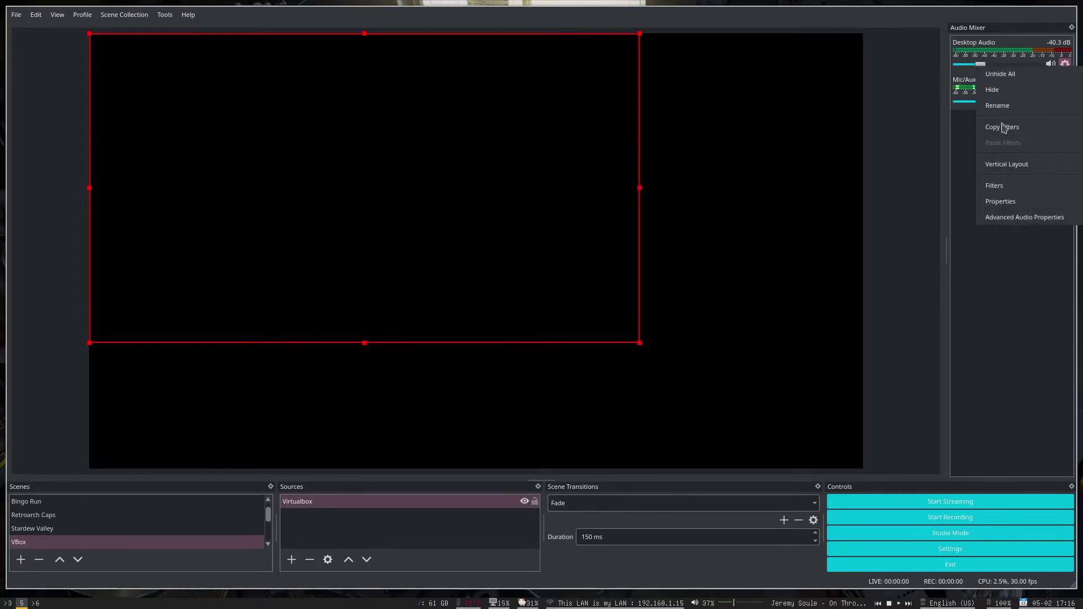
left_click(1020, 192)
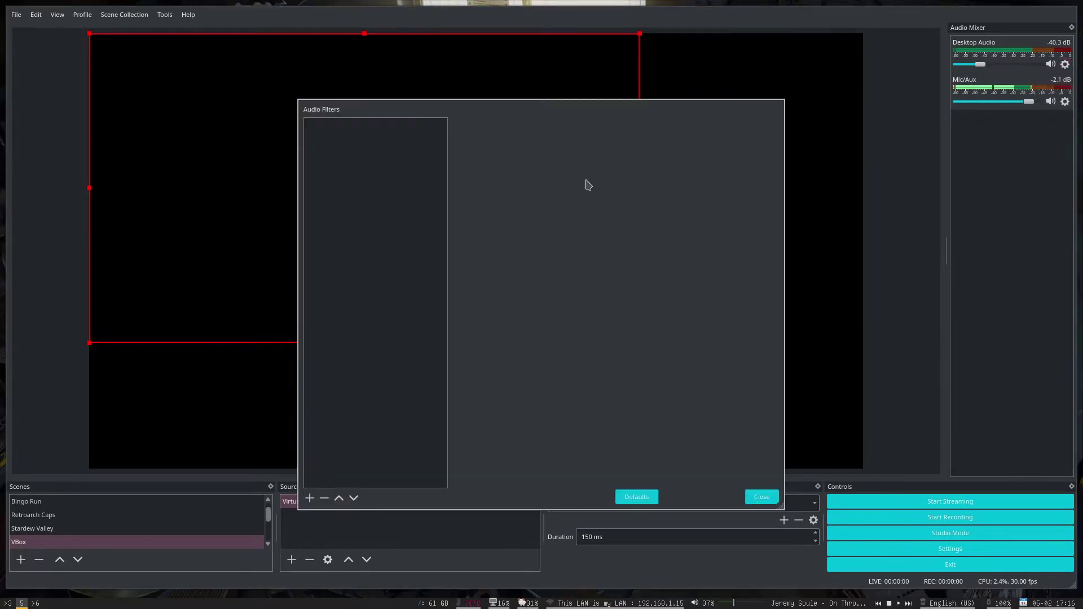
left_click(310, 499)
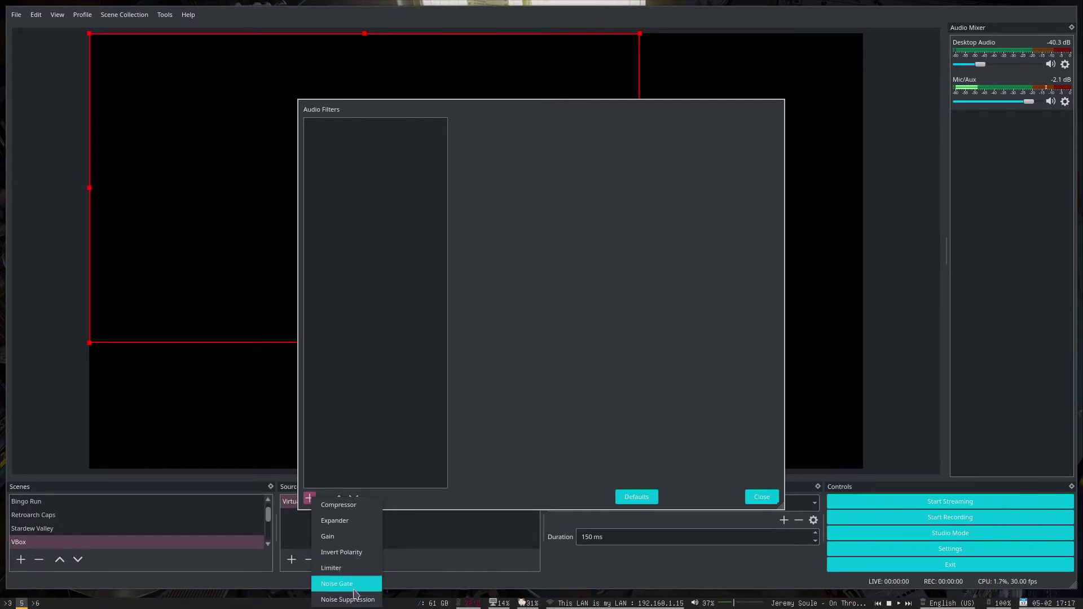
left_click(649, 399)
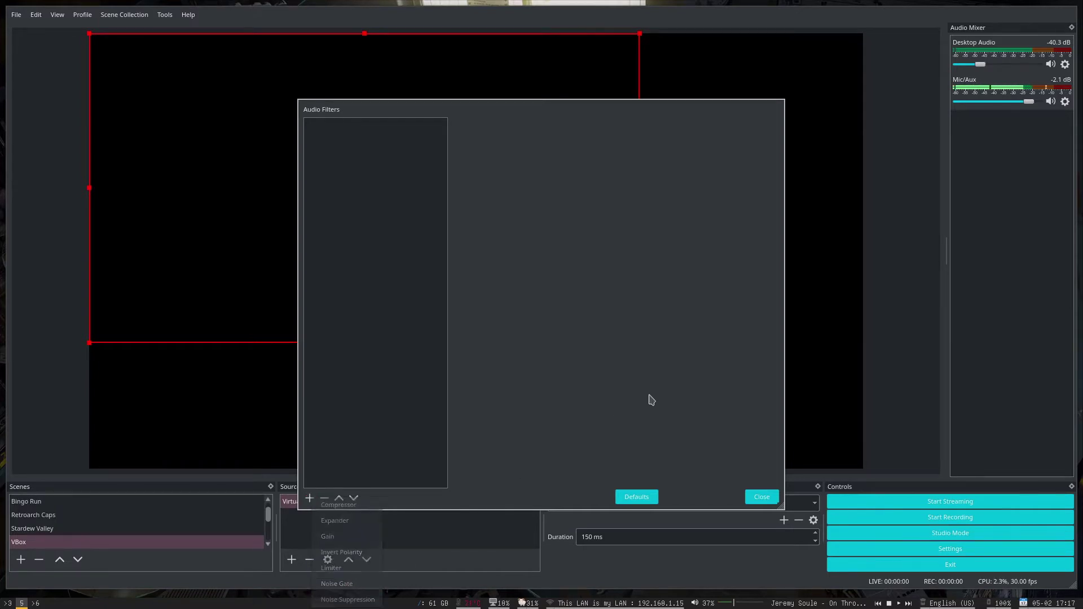
left_click(763, 497)
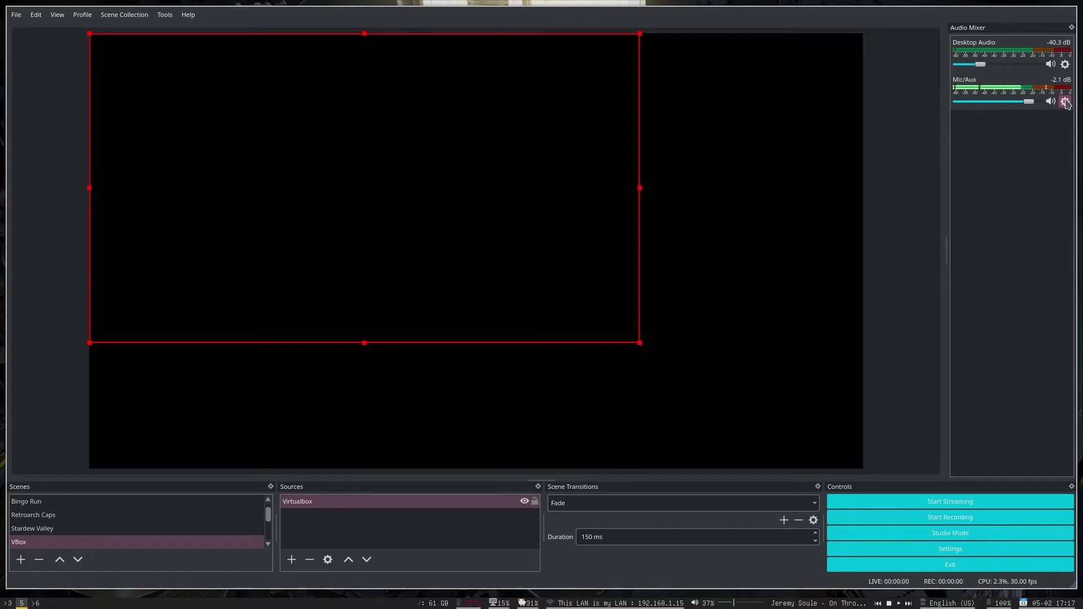
left_click(1066, 101)
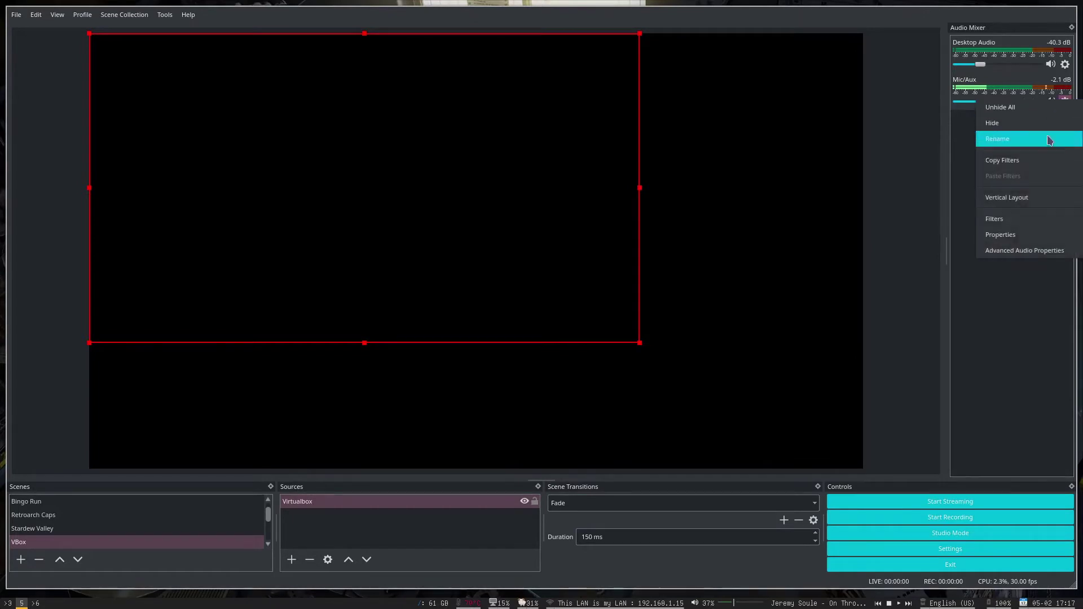
left_click(1012, 236)
left_click(720, 455)
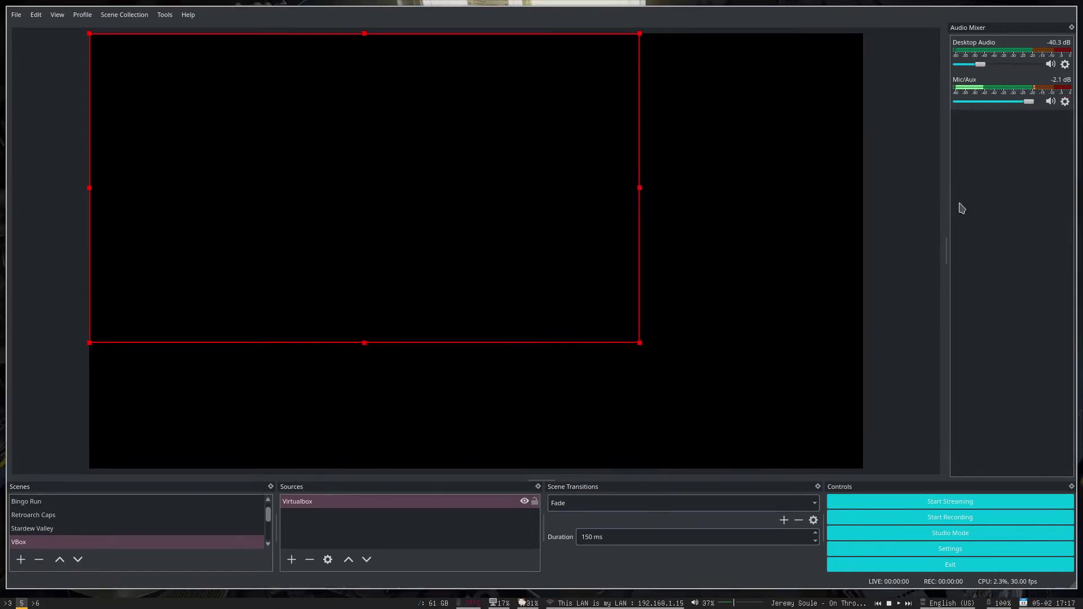
left_click(1064, 103)
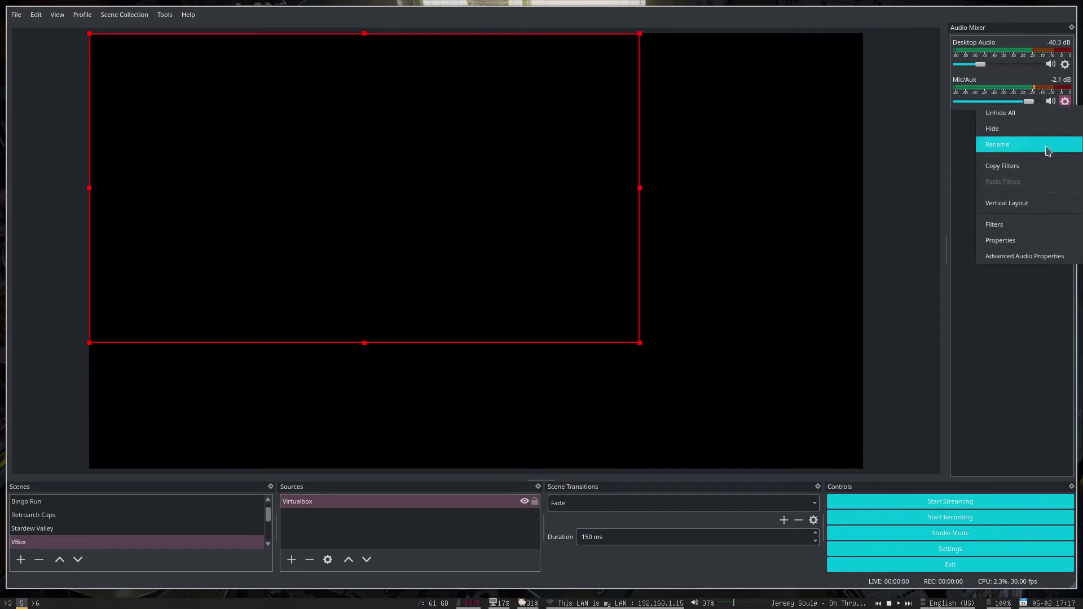
left_click(996, 225)
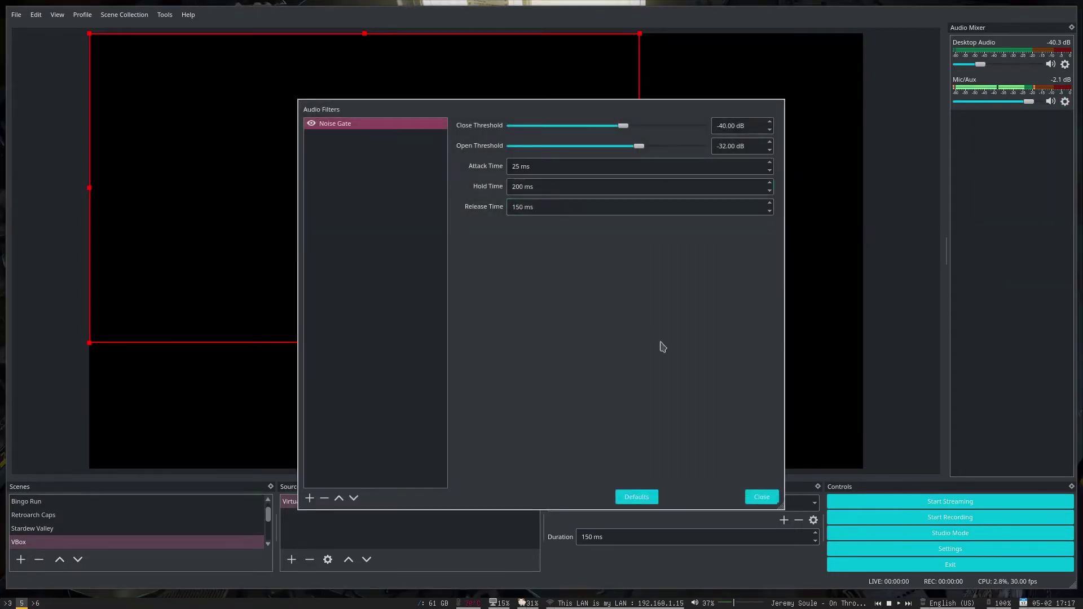
left_click(762, 497)
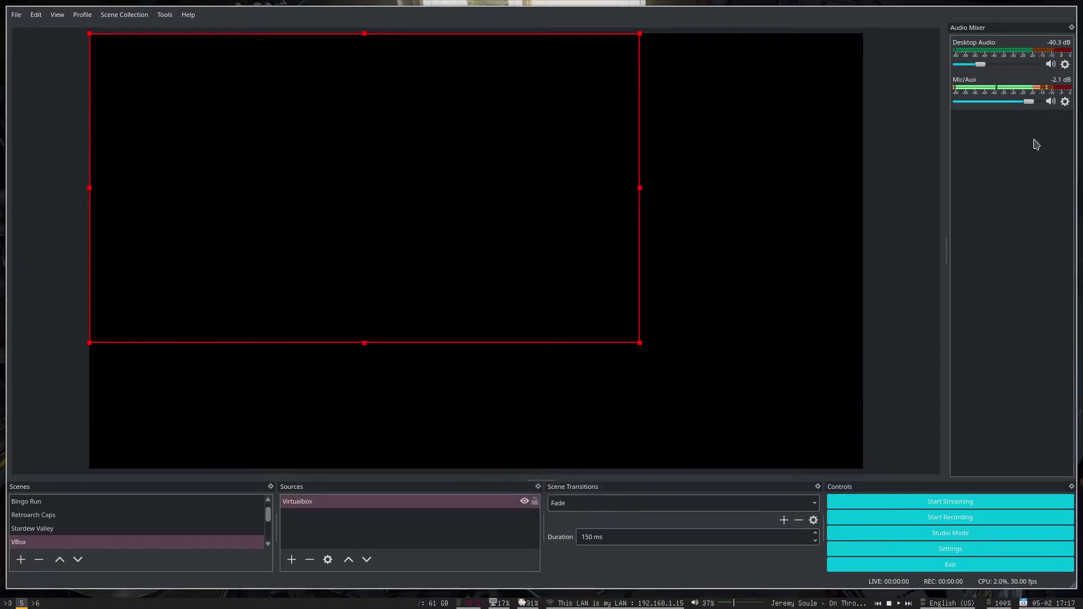
left_click(1065, 102)
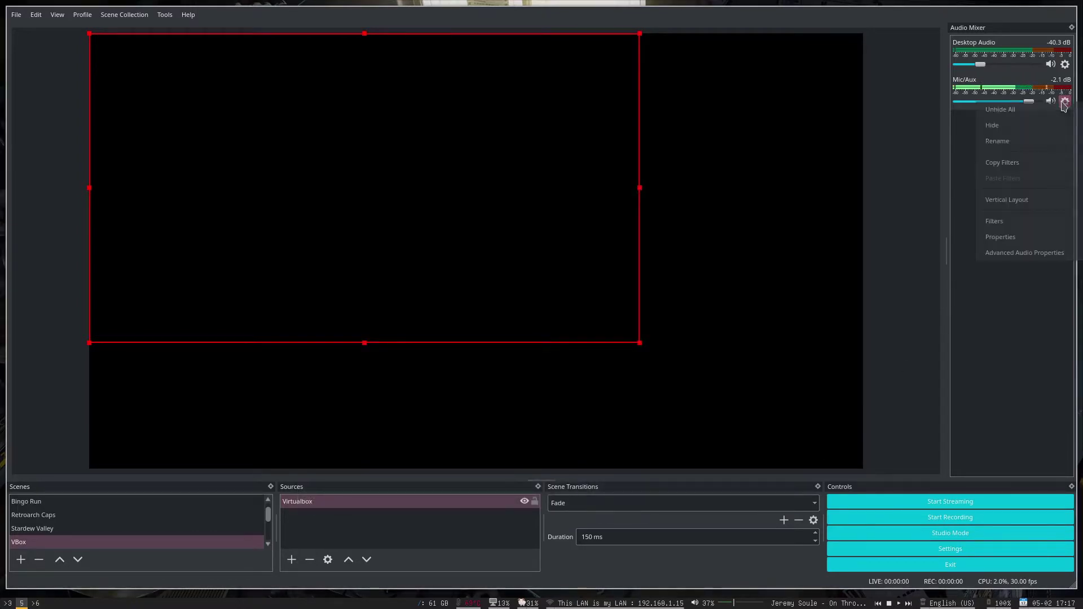
left_click(1057, 256)
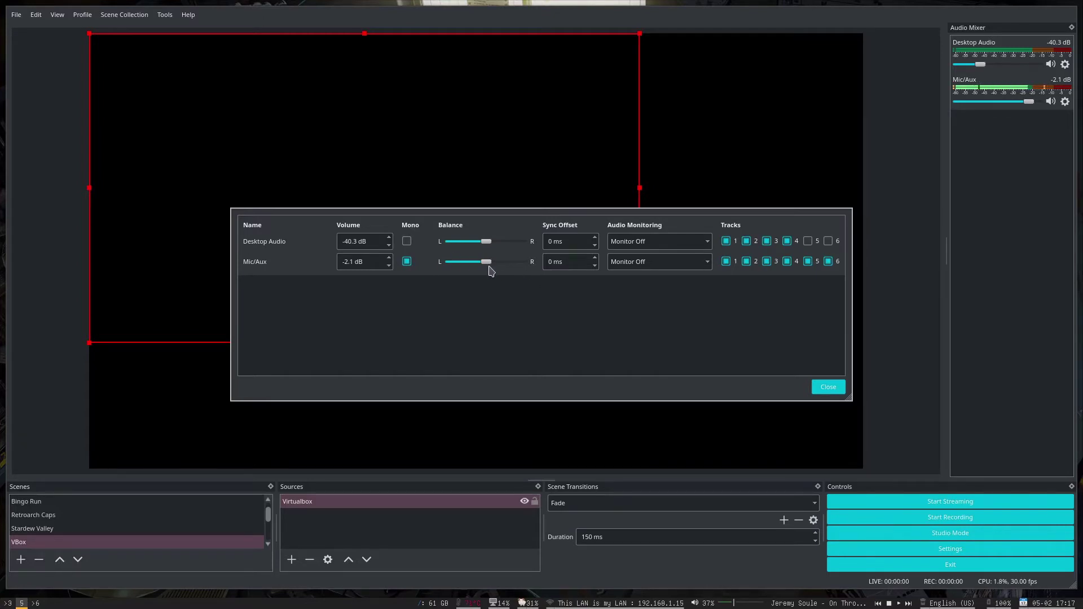
left_click(708, 263)
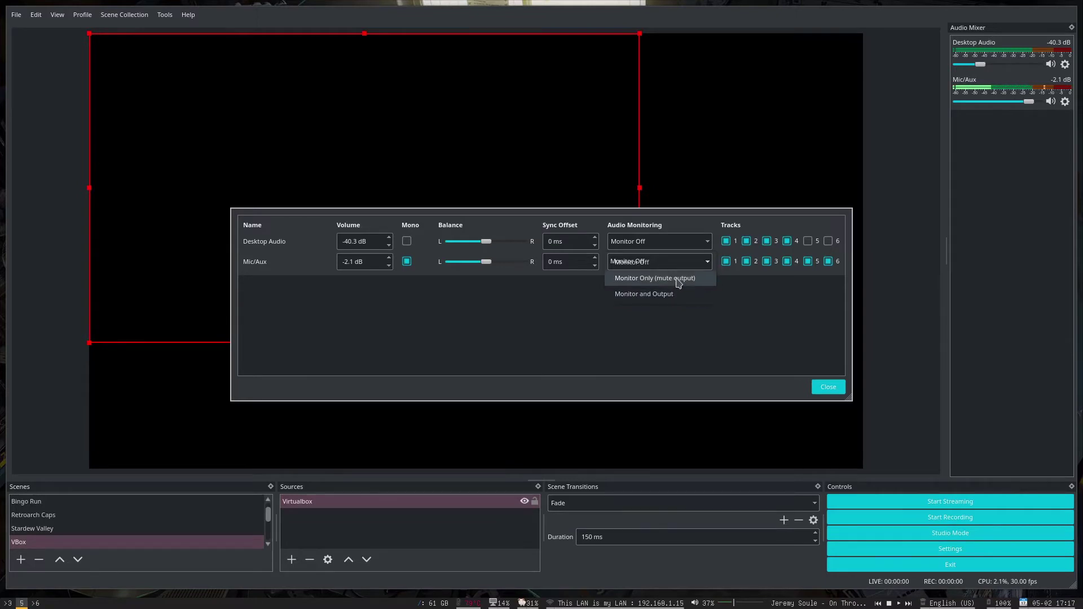
left_click(679, 279)
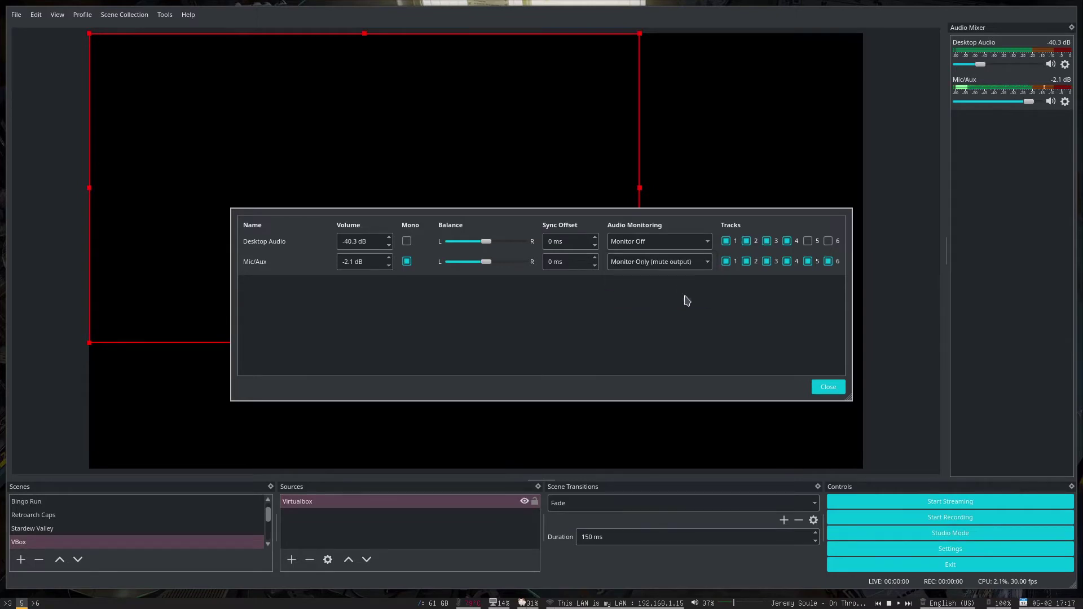
left_click(707, 265)
left_click(681, 281)
left_click(680, 259)
left_click(635, 227)
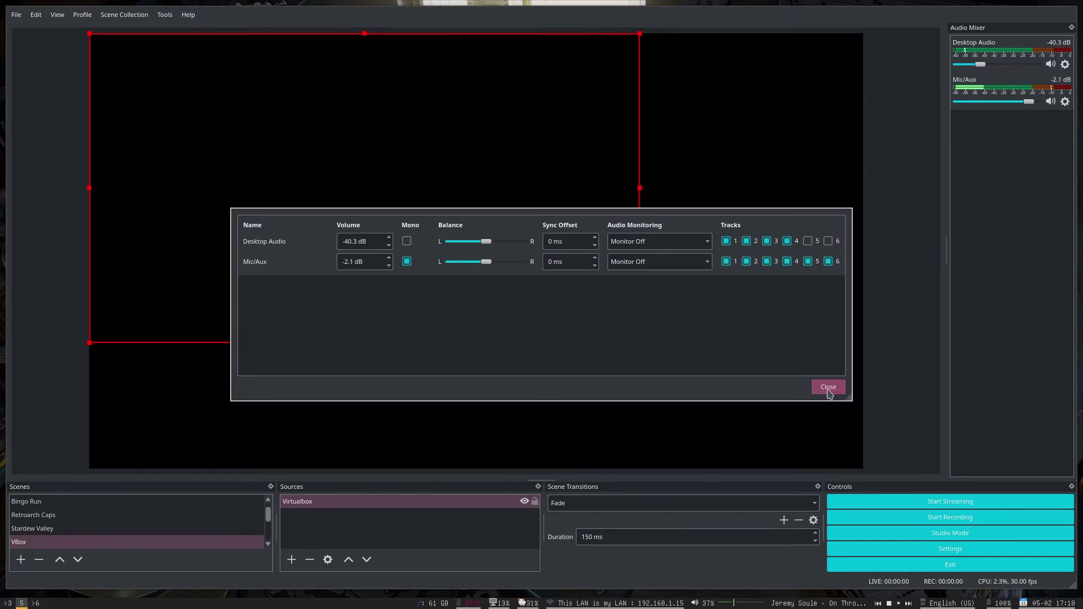
left_click(845, 388)
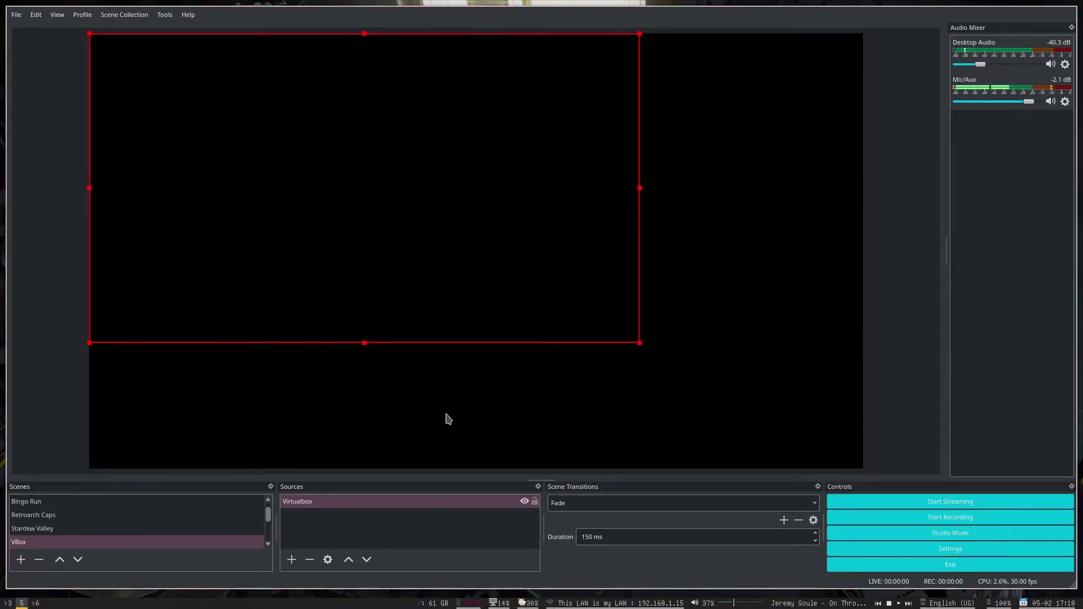
Launch the mGBA emulator (mgba_qt) from dmenu
key("super+d")
key("Escape")
key("super+d")
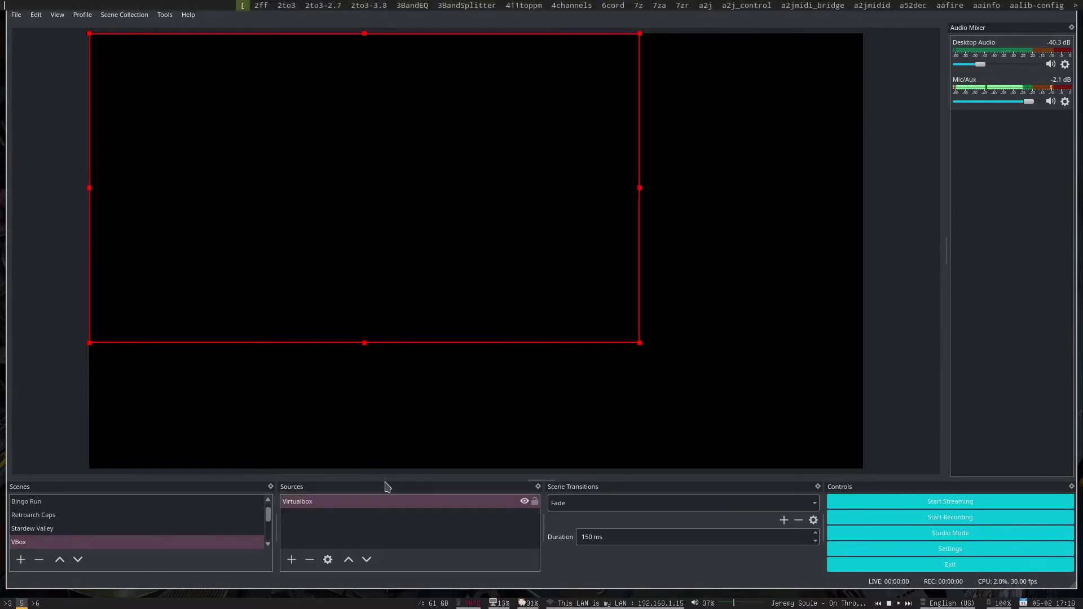
type("mgba")
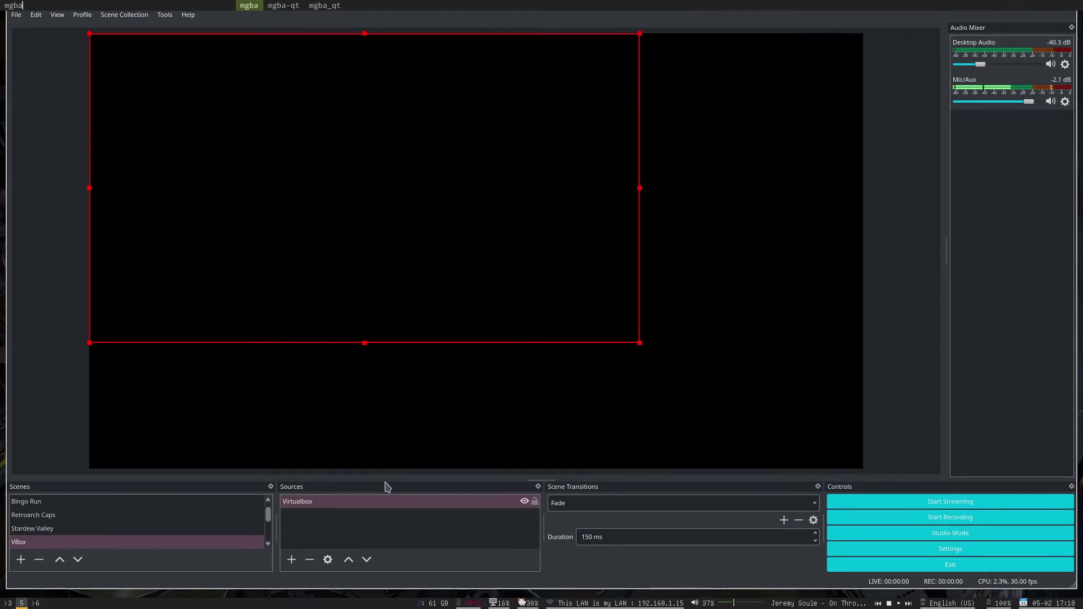
key("Right")
key("Right")
key("Return")
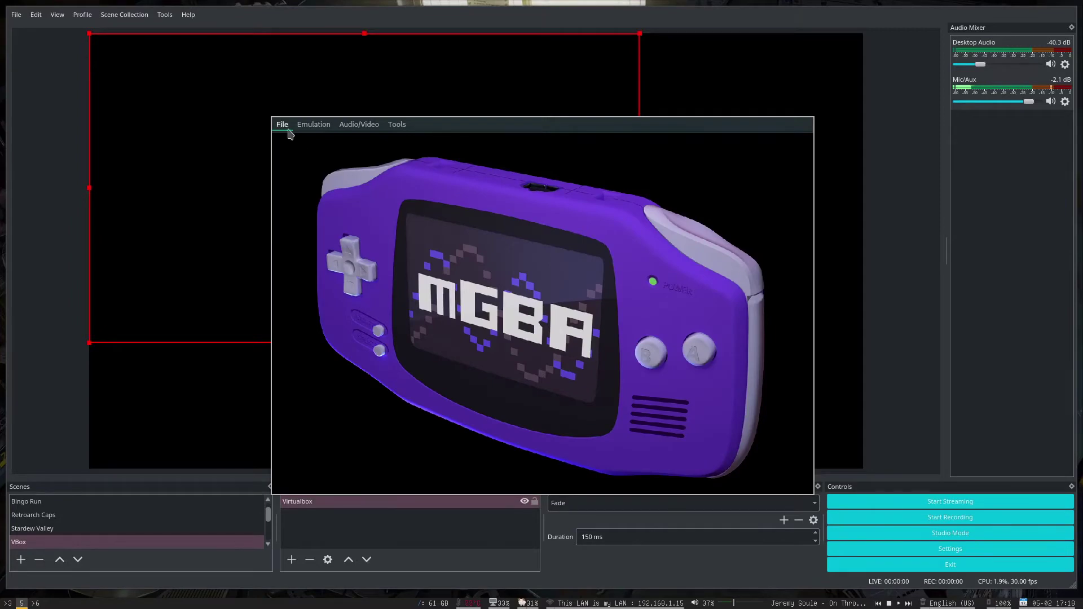
Load the recently used hsprite.gb ROM from Documents via File > Recent
left_click(283, 125)
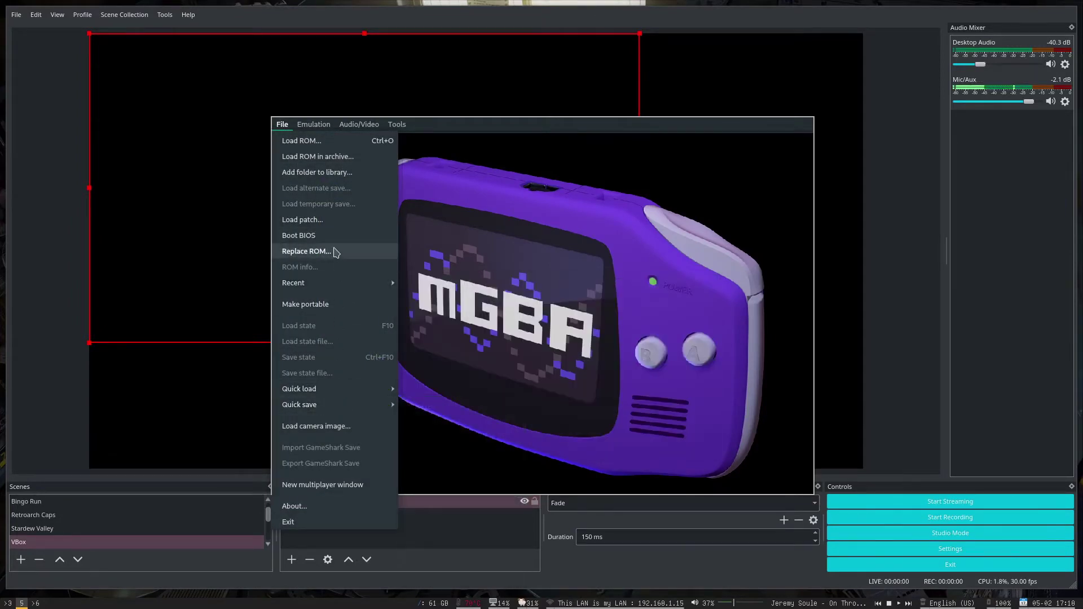
mouse_move(384, 283)
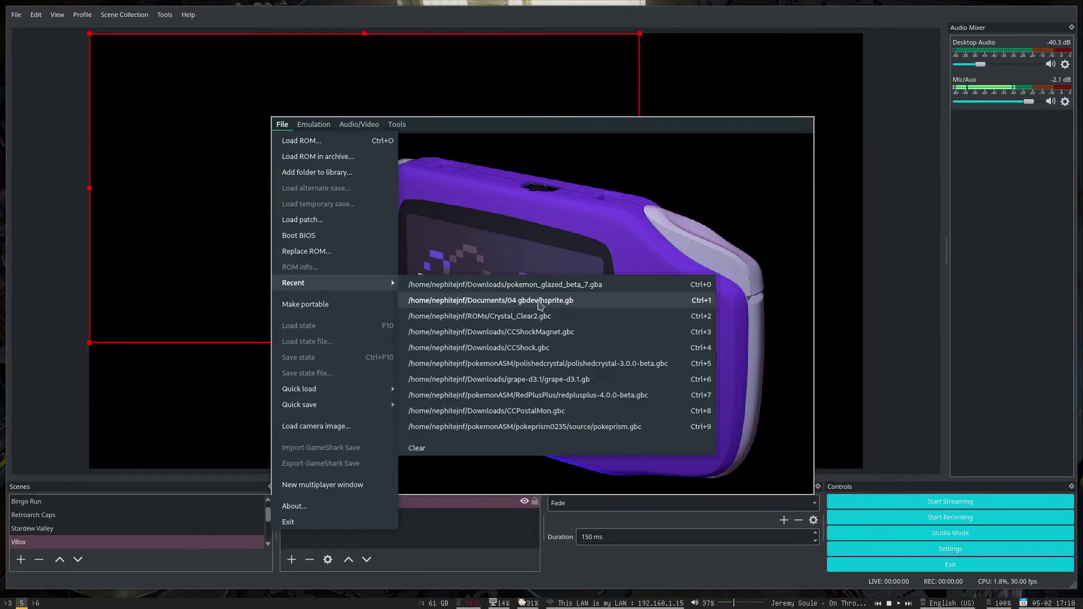
left_click(558, 302)
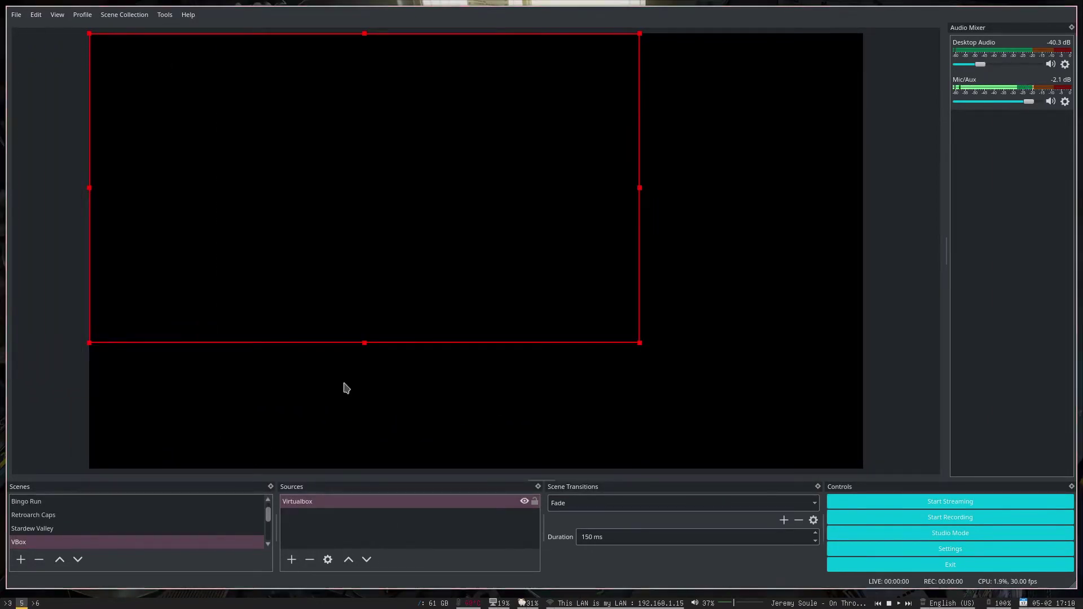
Add a Window Capture source named mgbaexample to the VBox scene
left_click(292, 560)
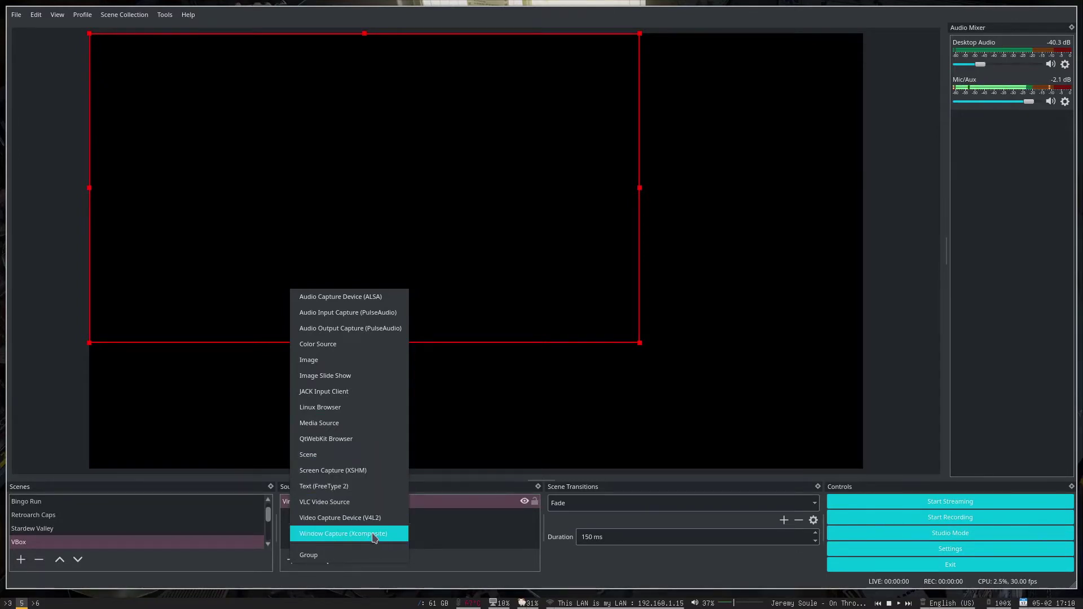
left_click(375, 534)
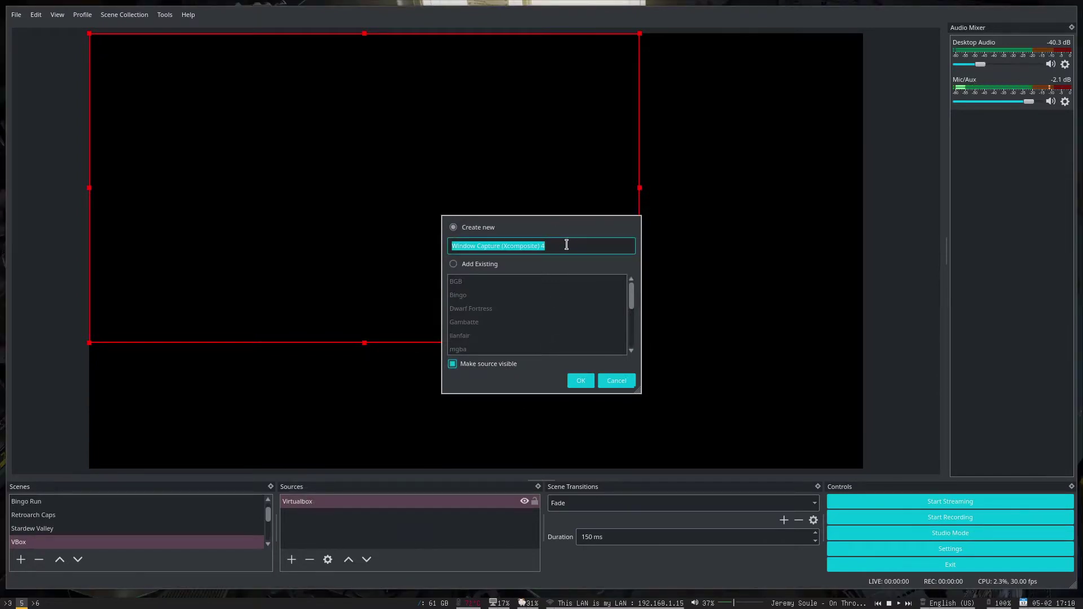
type("mg")
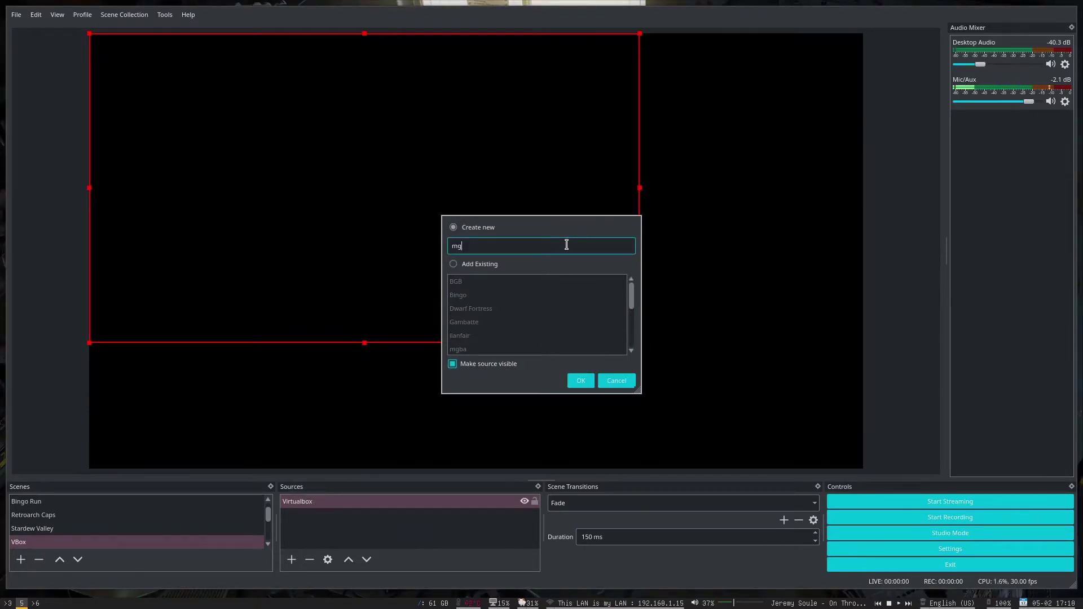
type("baexample")
key("Return")
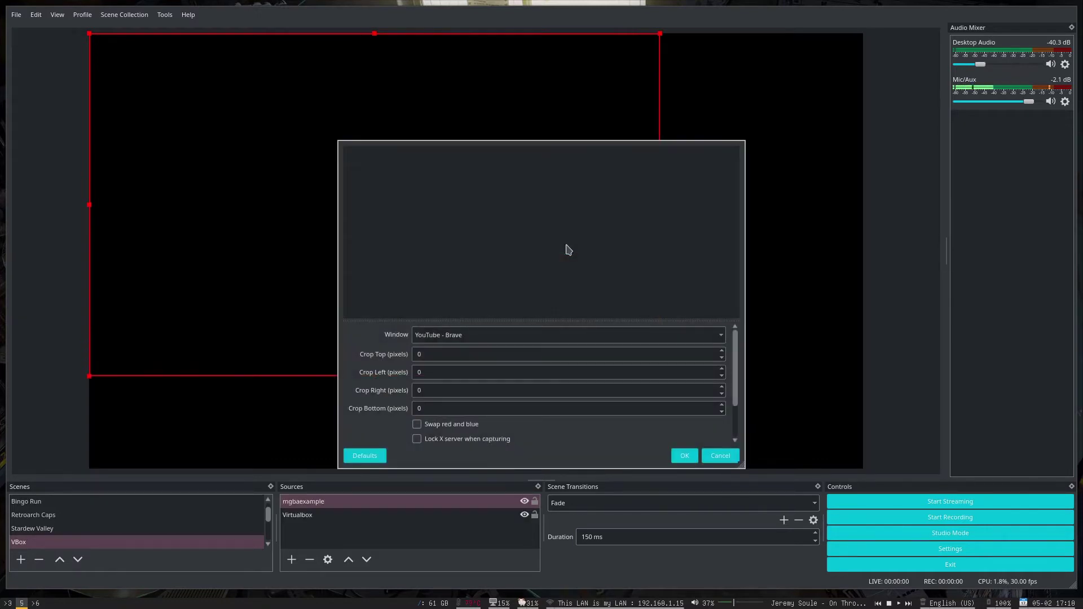
Capture the mGBA - EXAMPLE window with Swap red and blue turned on
left_click(516, 335)
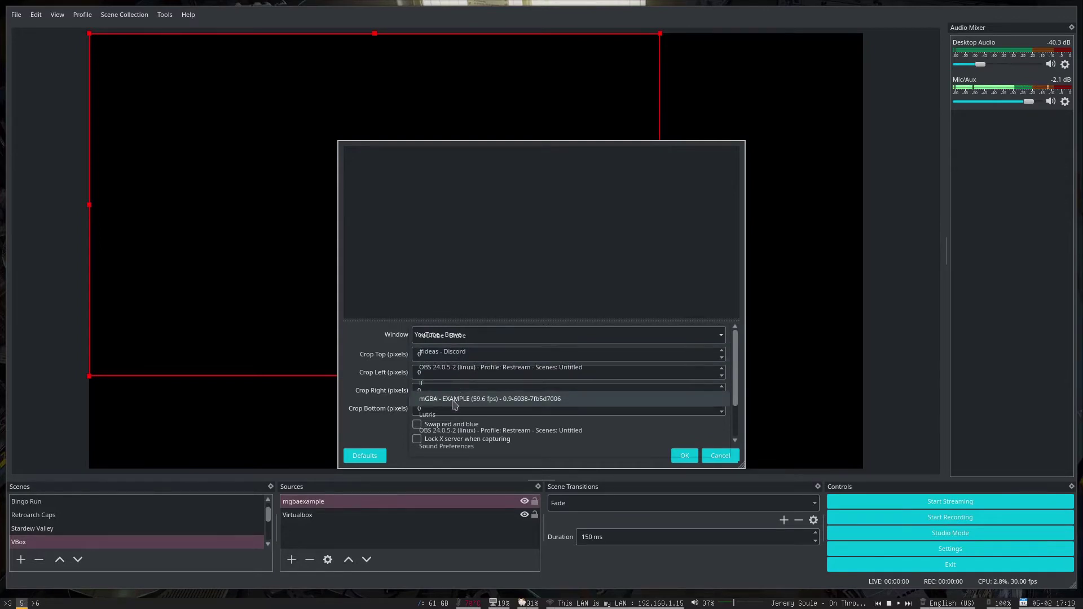
left_click(454, 401)
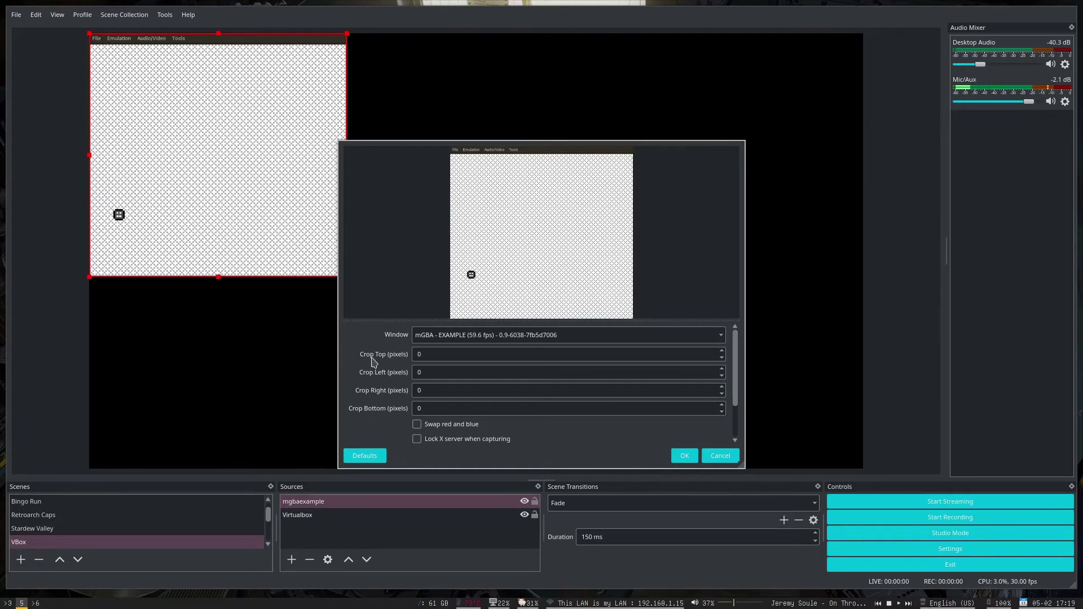
scroll(395, 359, "down", 3)
scroll(440, 364, "up", 3)
scroll(375, 405, "down", 2)
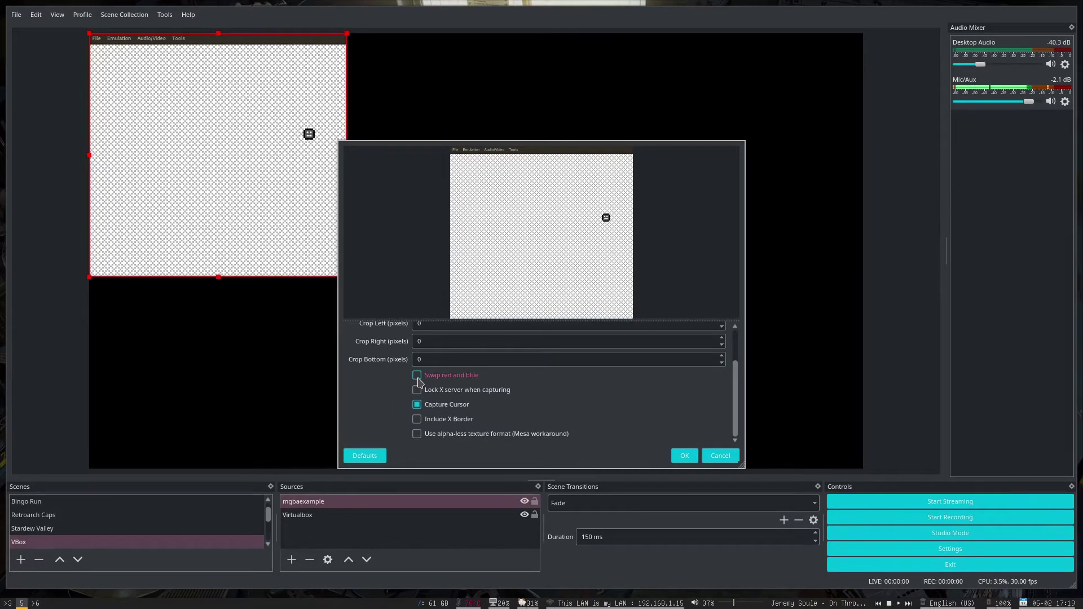
left_click(417, 376)
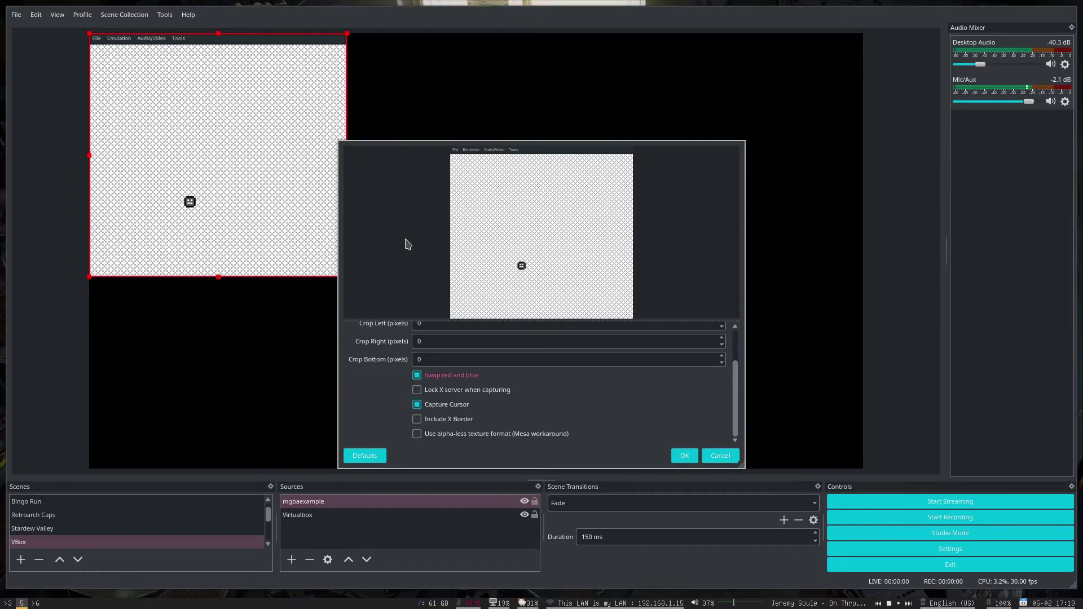
Confirm the mgbaexample capture settings with OK after checking the canvas
left_click_drag(450, 259, 907, 418)
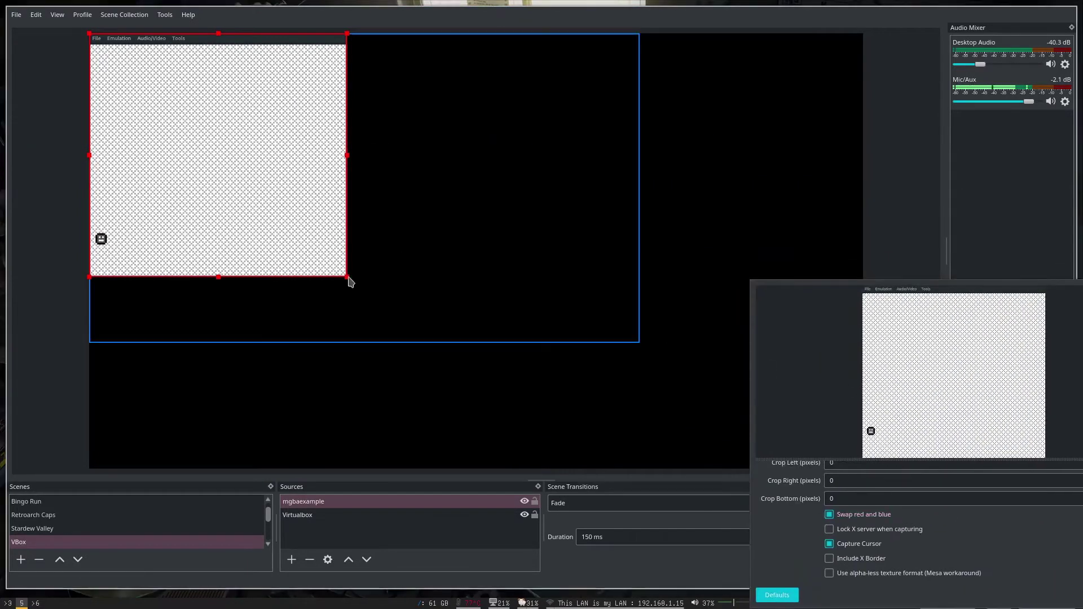
left_click(330, 275)
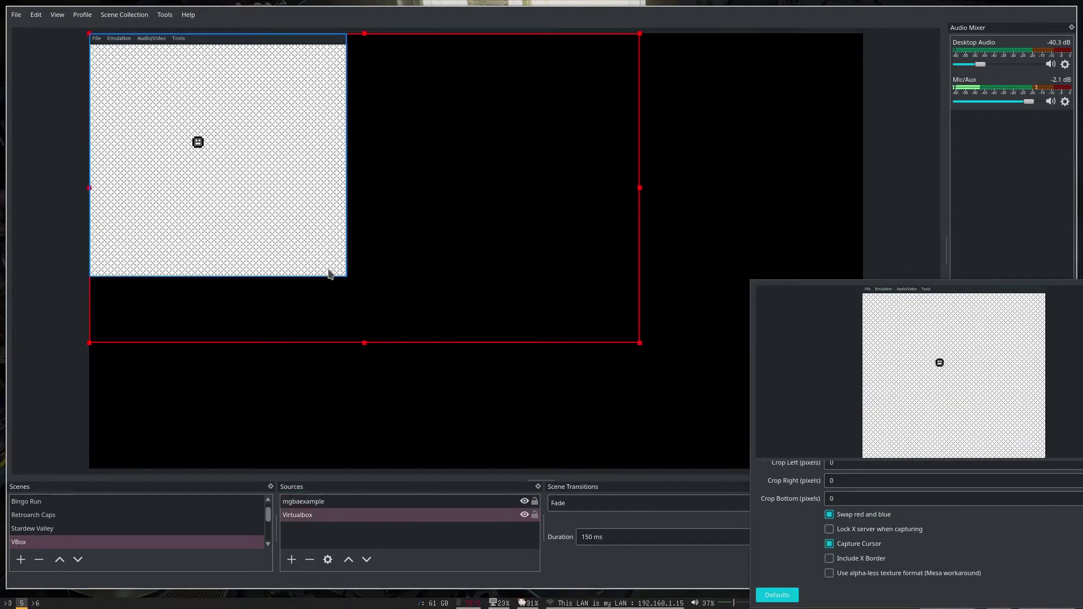
left_click_drag(920, 440, 519, 300)
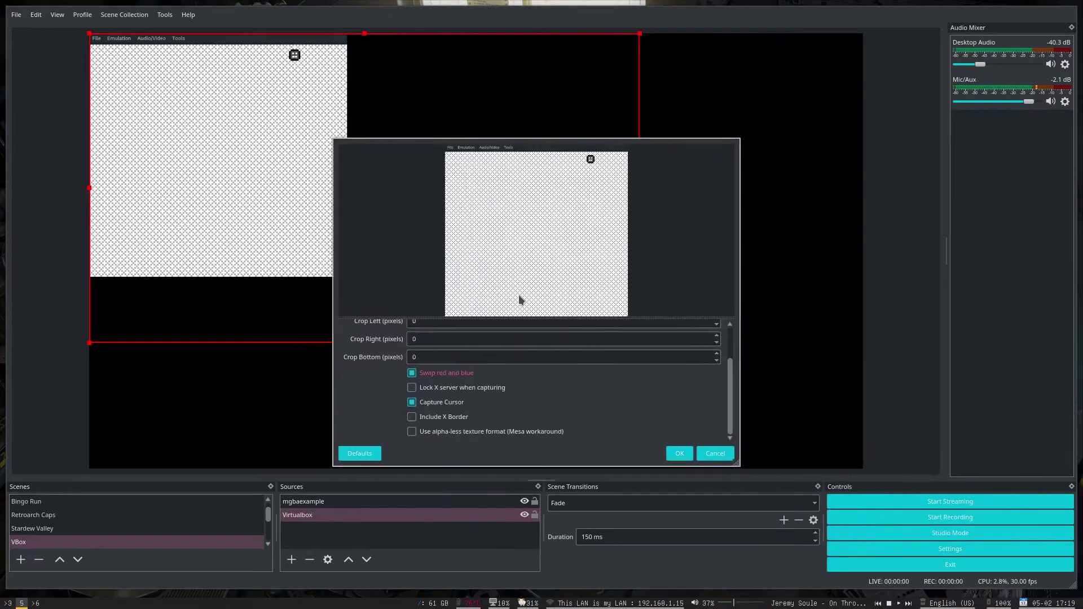
left_click(680, 454)
Enlarge the mgbaexample capture to full canvas height and centre it horizontally
left_click(269, 206)
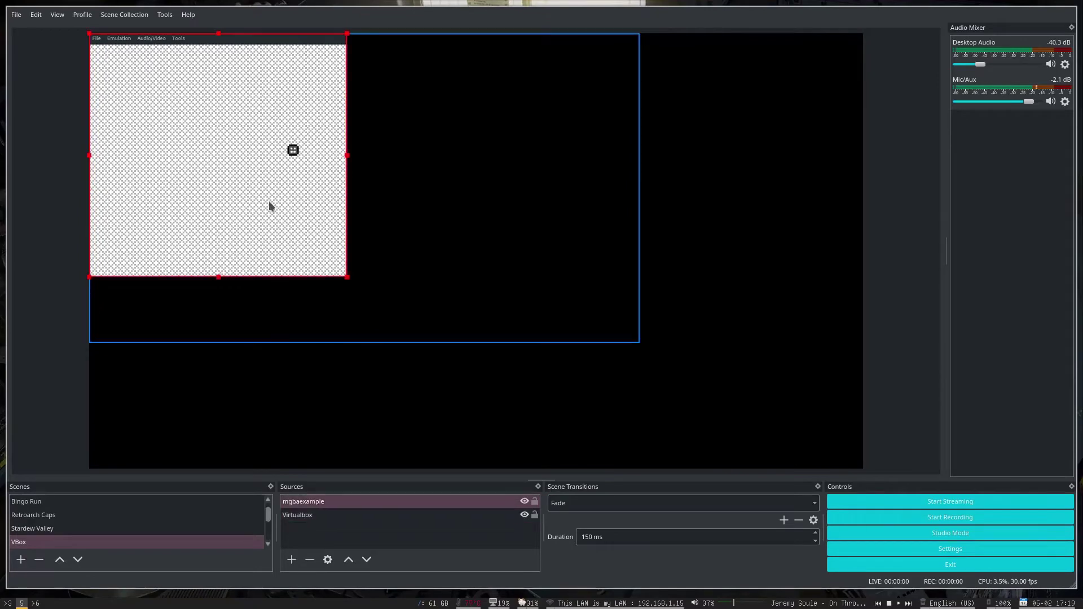
left_click_drag(347, 277, 515, 481)
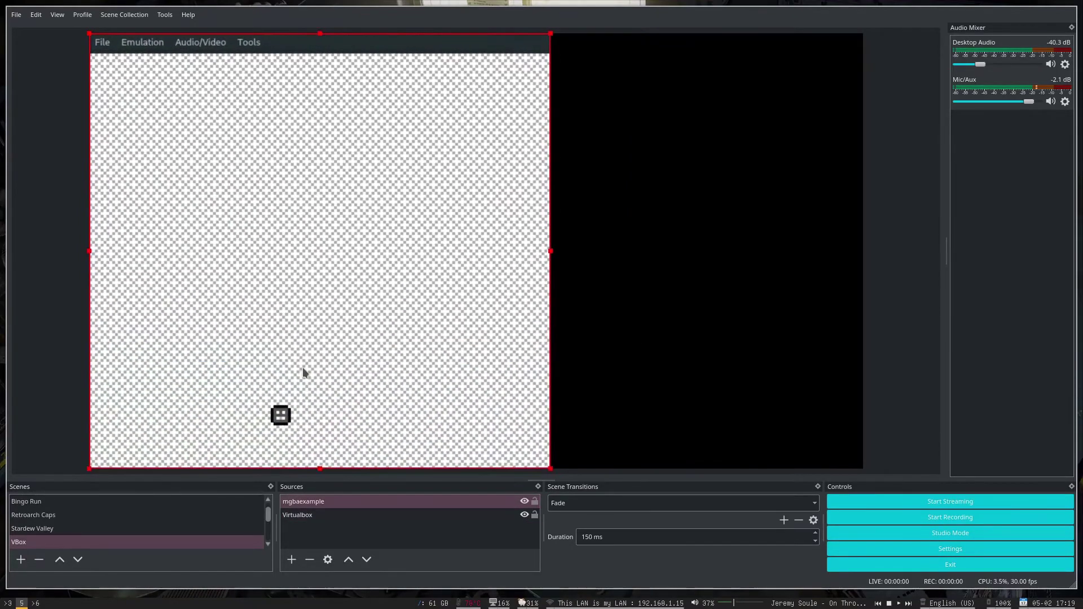
left_click_drag(255, 388, 363, 392)
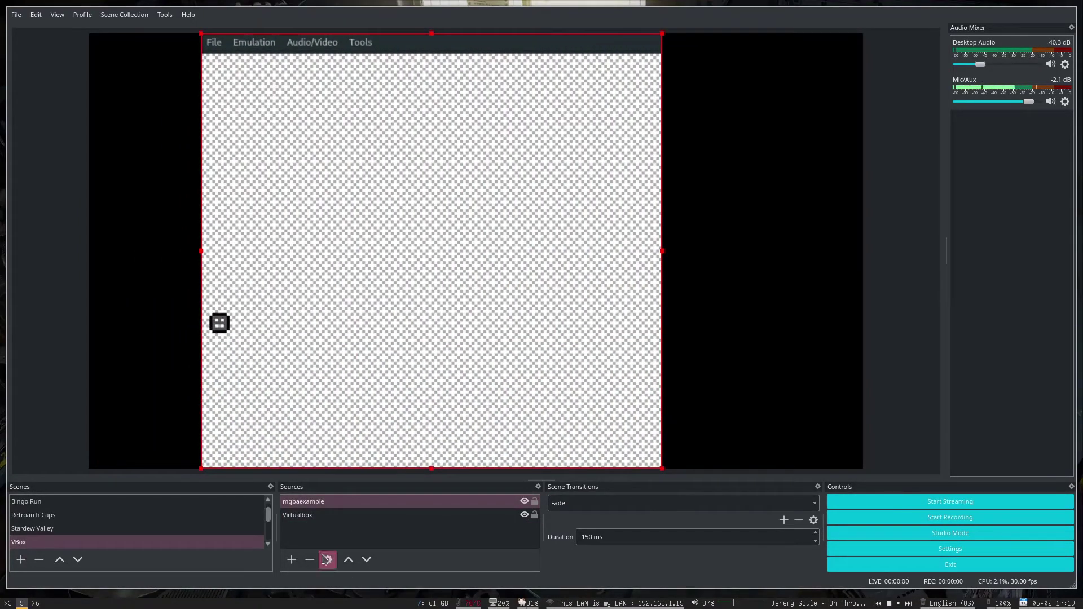
left_click(326, 560)
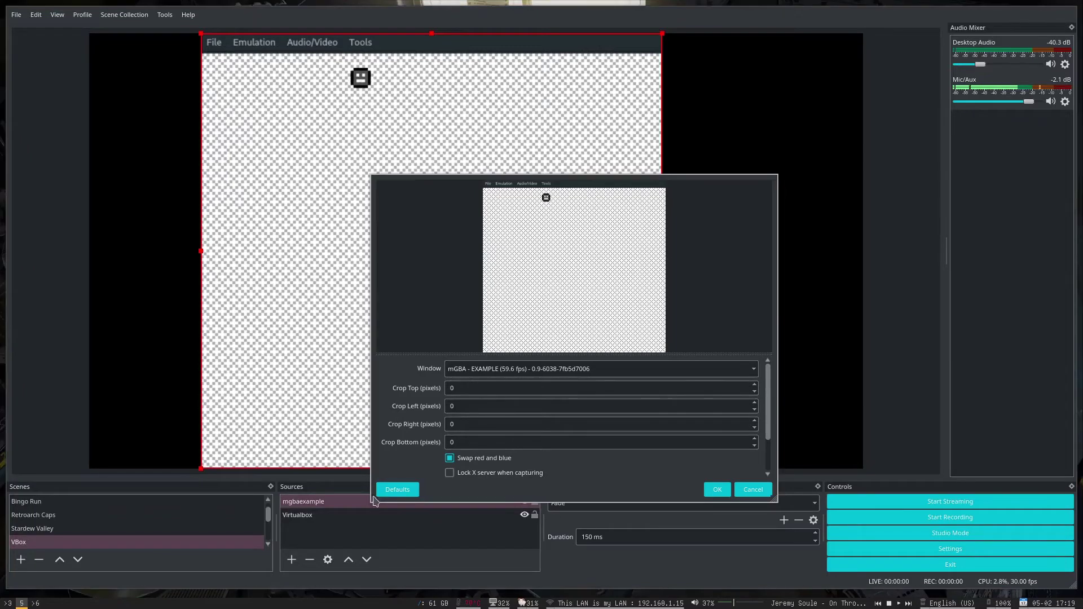
left_click(449, 458)
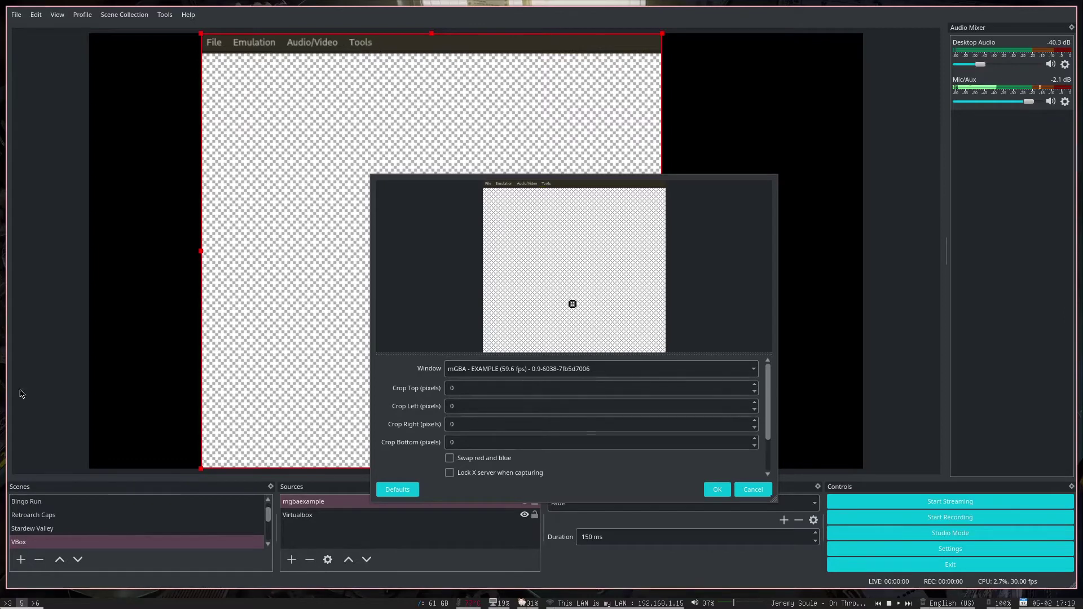
left_click(450, 458)
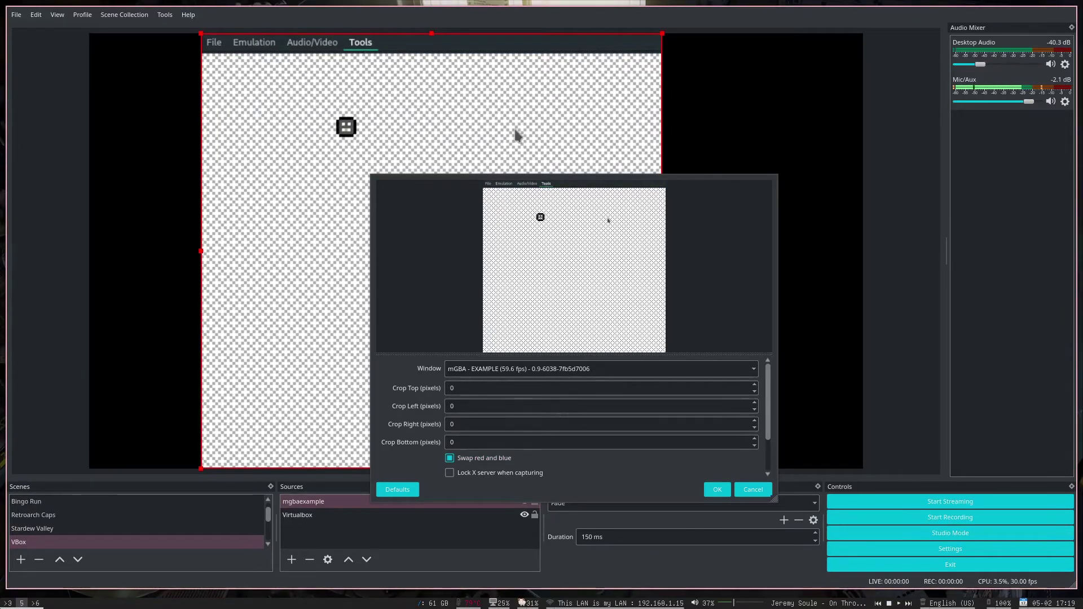
scroll(545, 406, "down", 1)
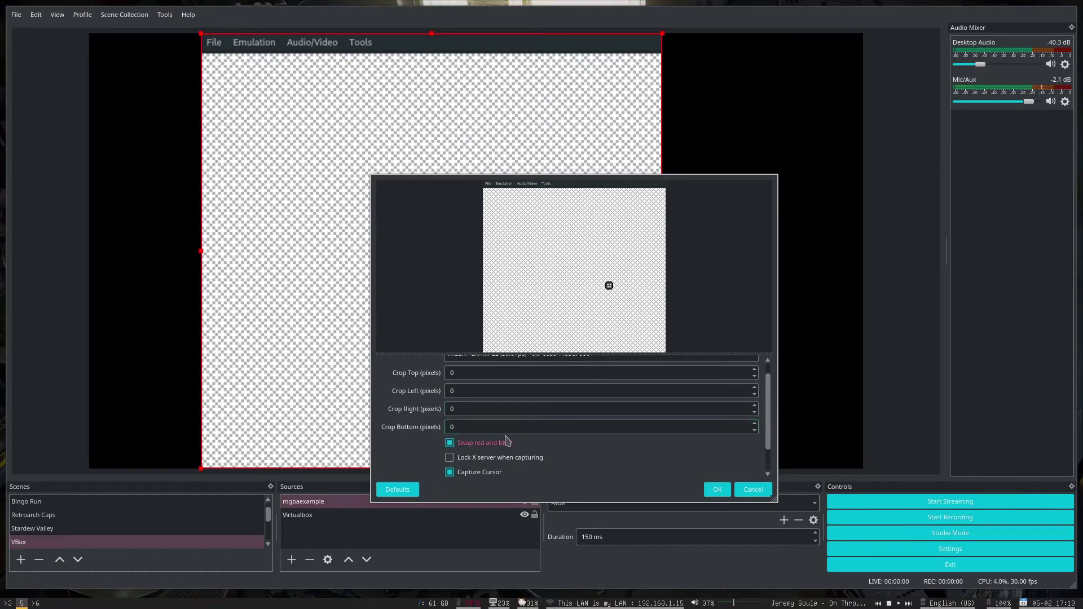
scroll(544, 405, "up", 1)
scroll(502, 446, "down", 3)
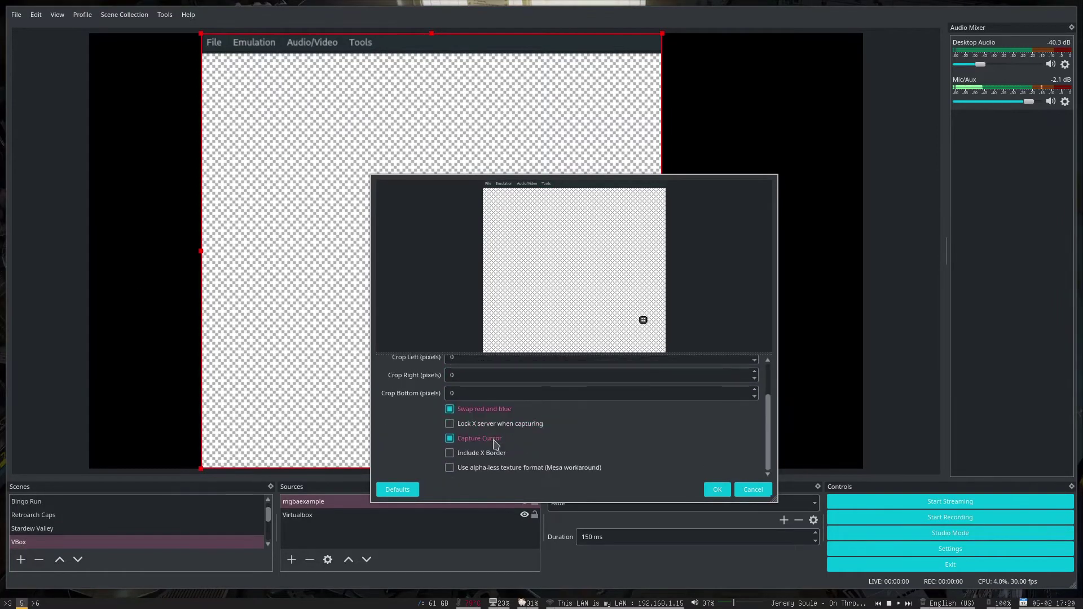
left_click(455, 458)
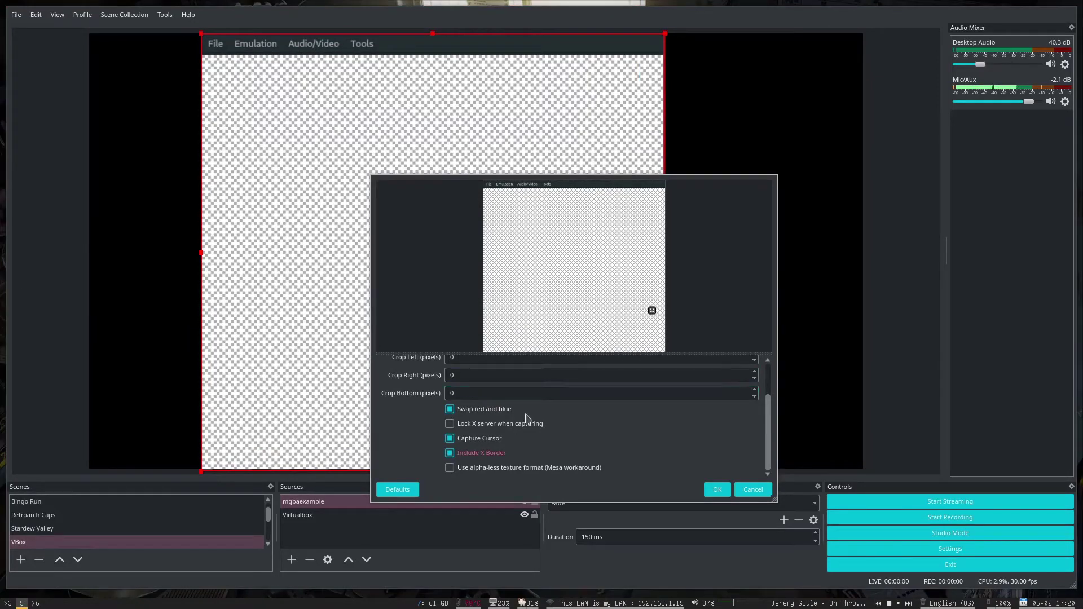
left_click(137, 399)
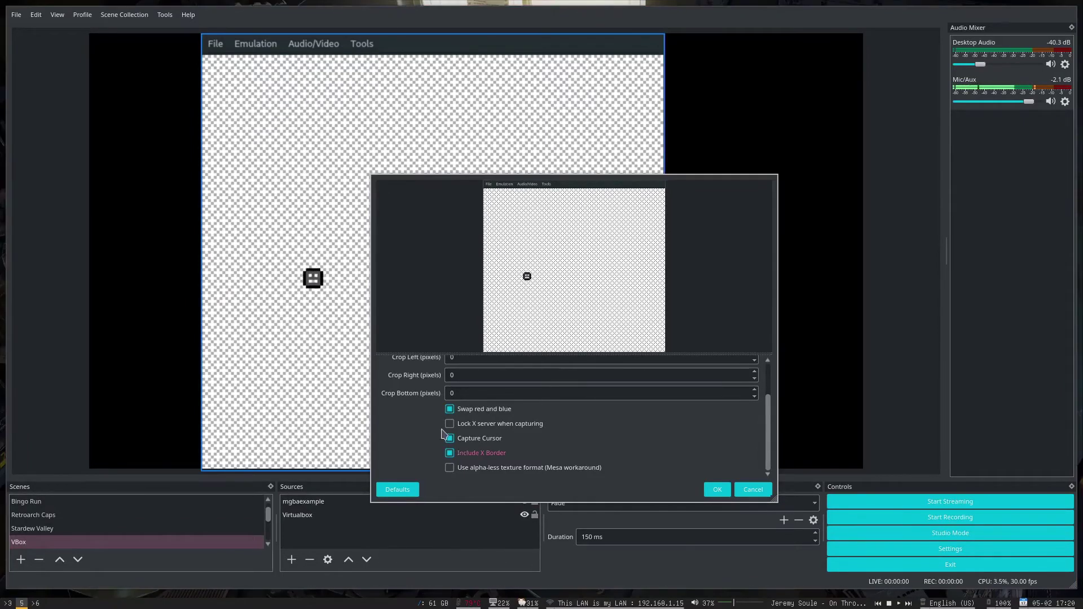
left_click(451, 454)
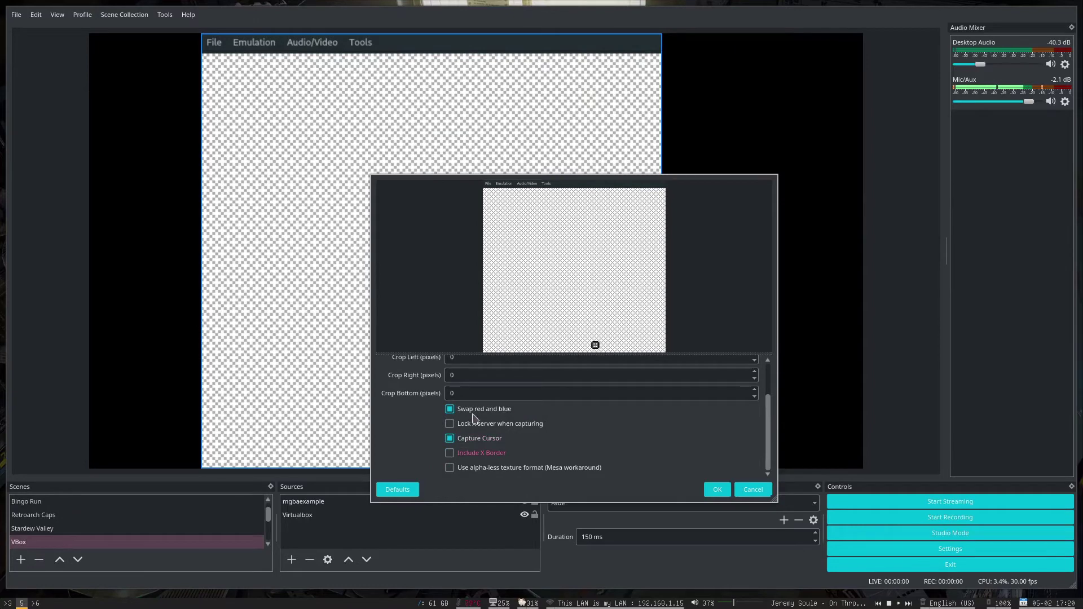
scroll(547, 455, "up", 3)
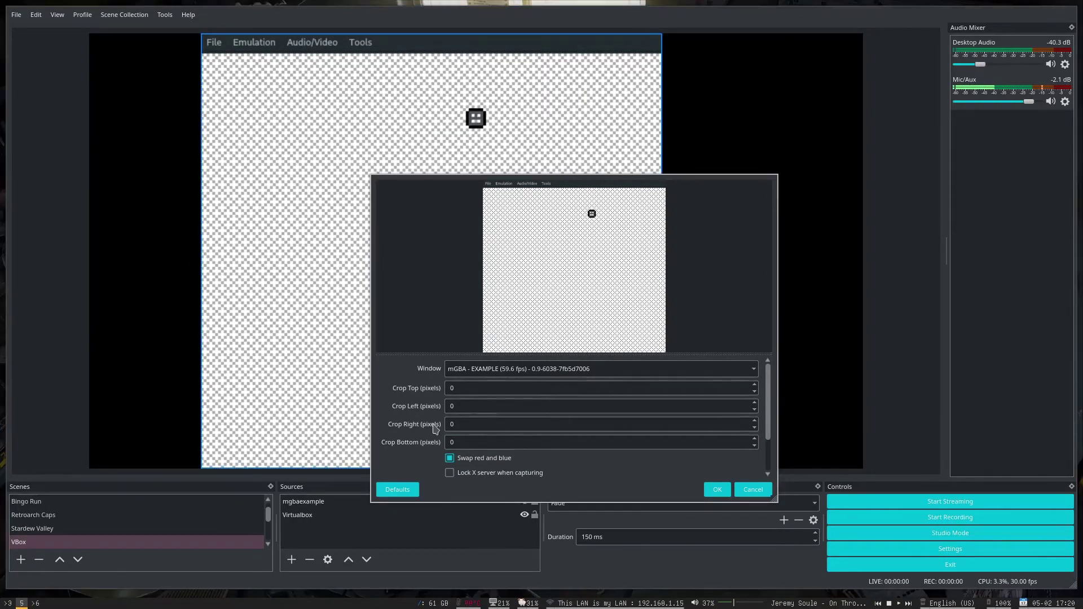
Set the mgbaexample Crop Top value to 26
left_click(466, 389)
left_click(155, 218)
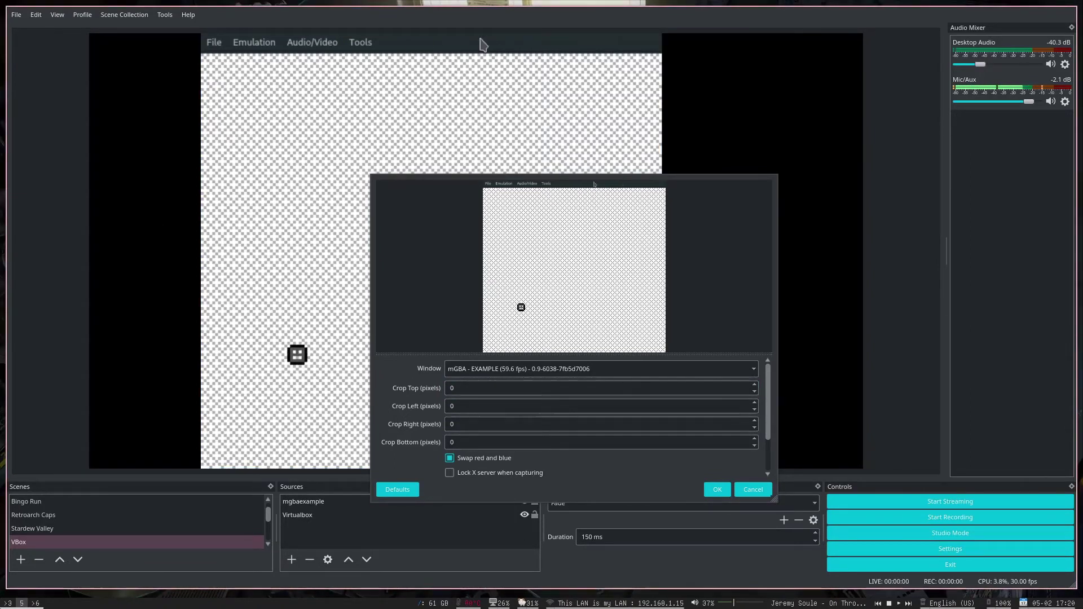
left_click(249, 280)
left_click(557, 407)
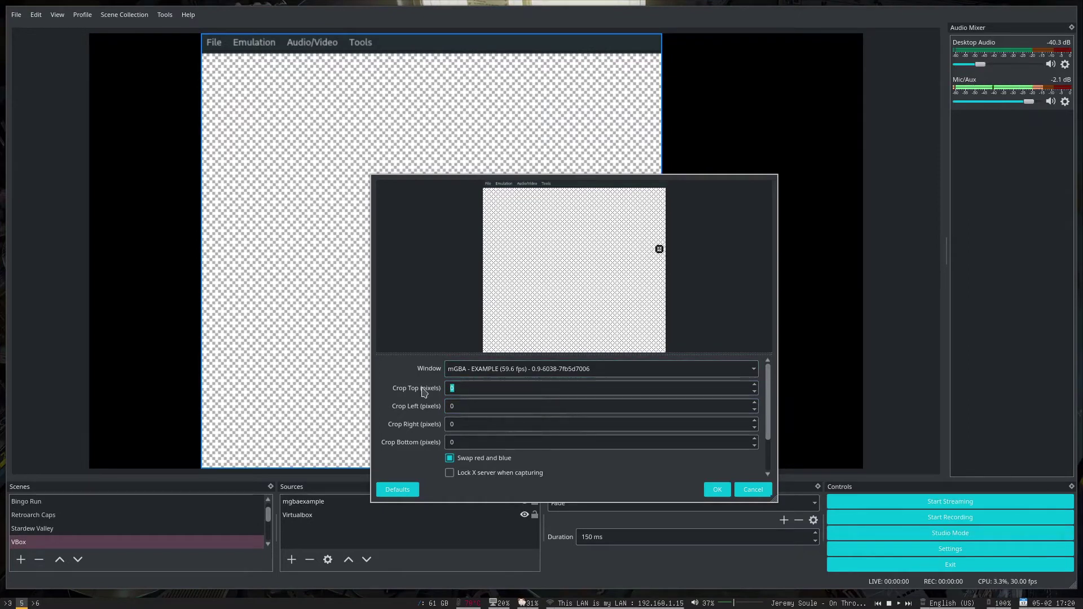
type("20")
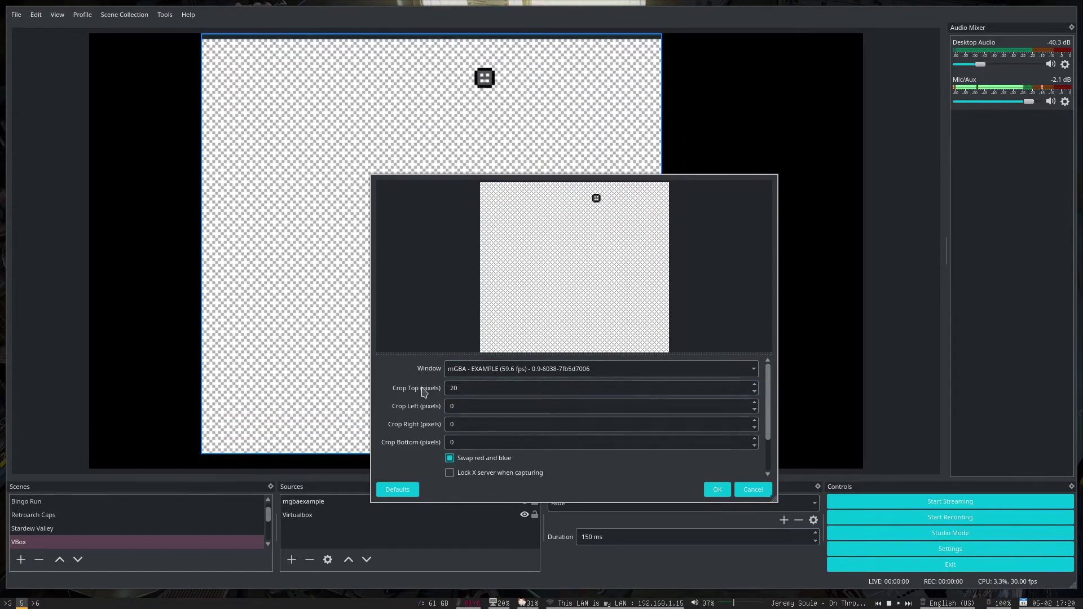
key("BackSpace")
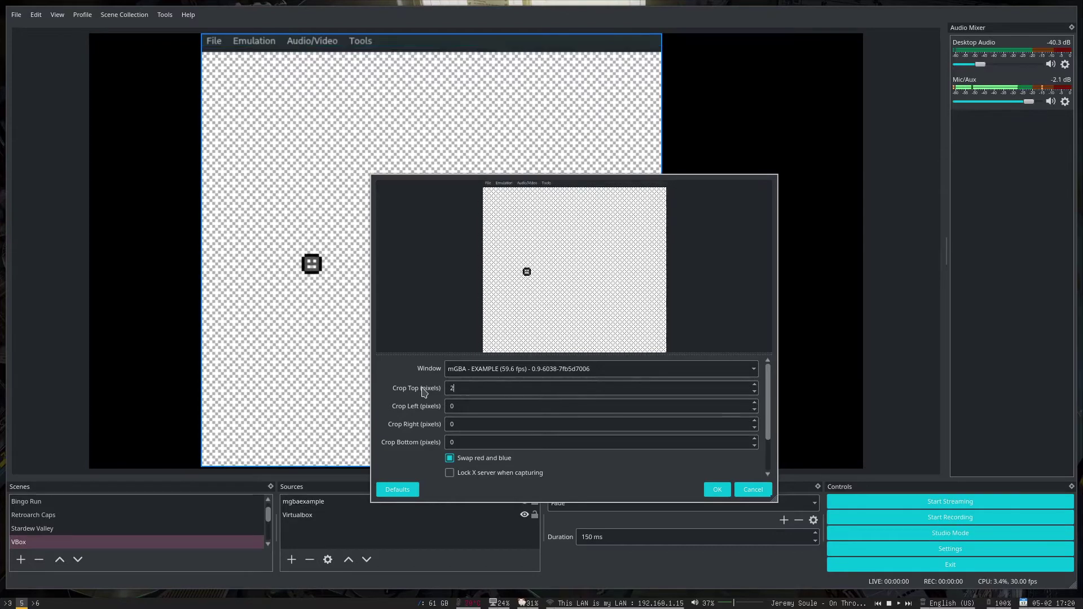
type("4")
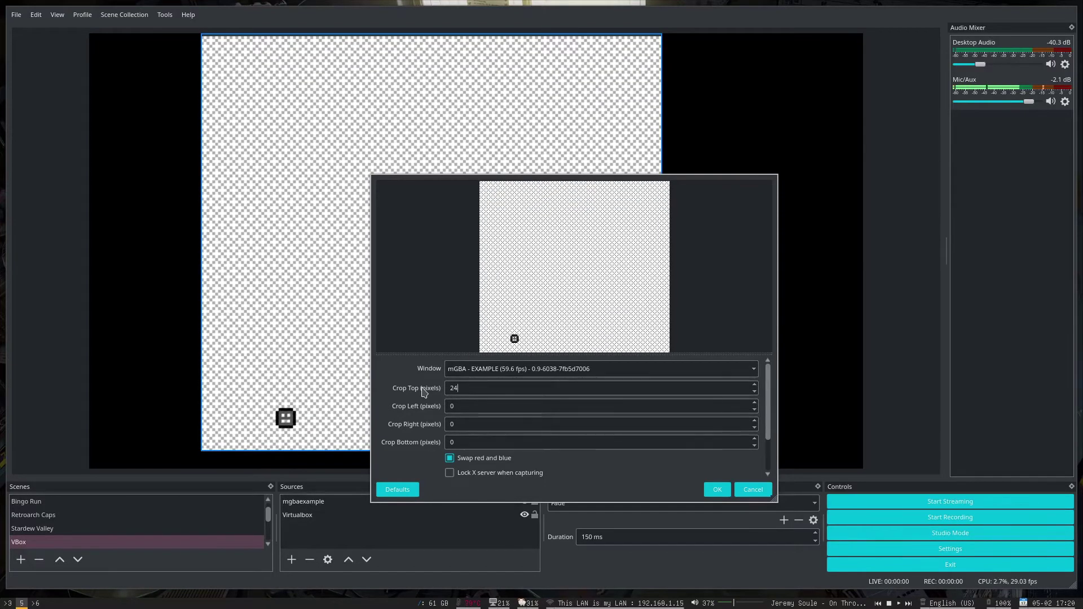
key("BackSpace")
type("6")
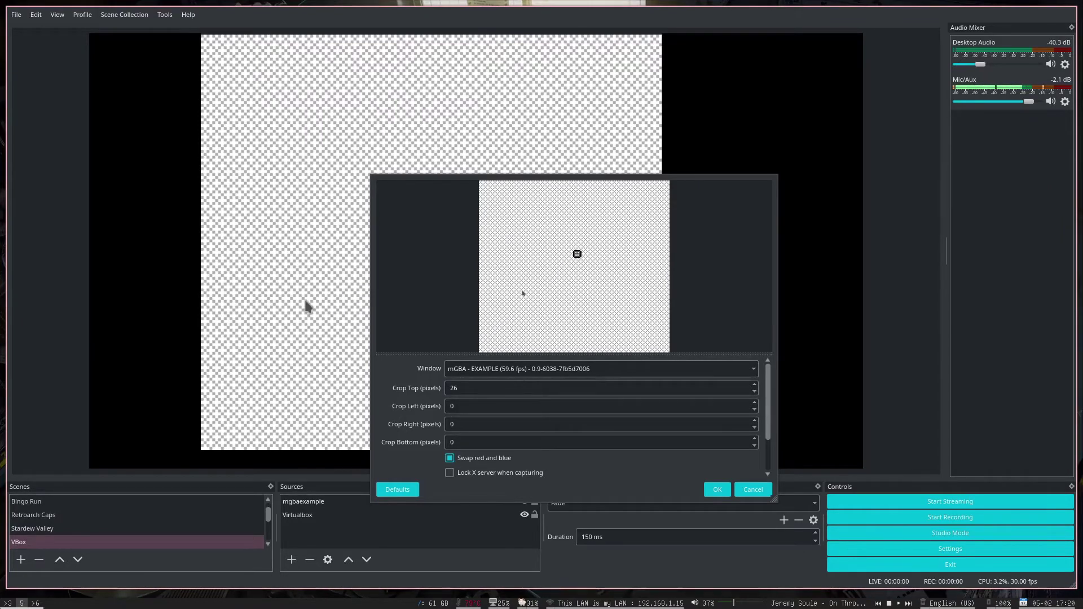
Enter Crop Left 10, Right 15 and Bottom 20, then cancel to discard all crop edits
left_click(492, 407)
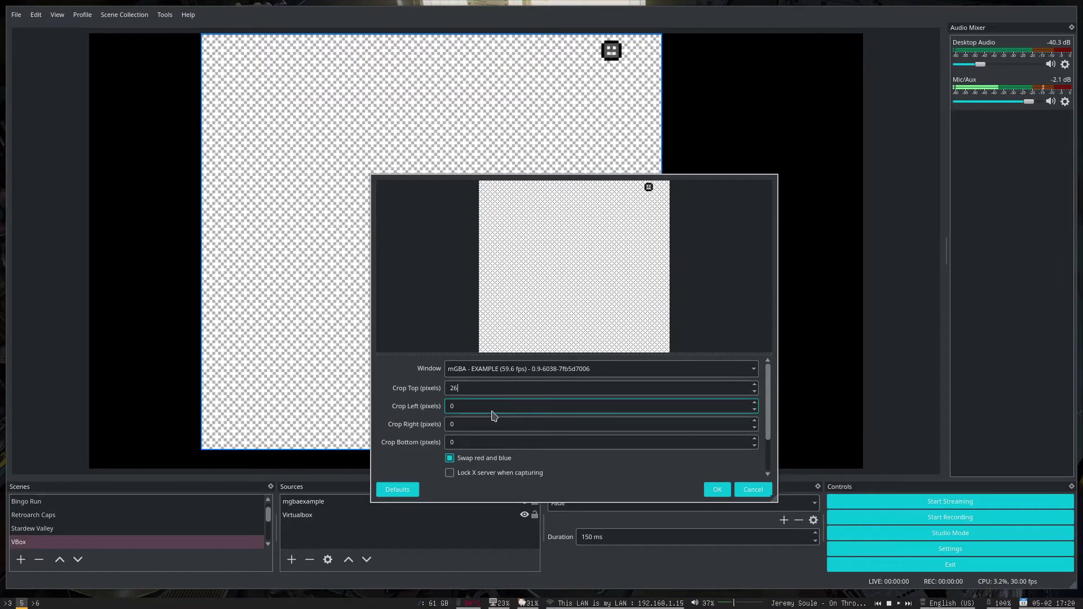
left_click_drag(492, 406, 449, 408)
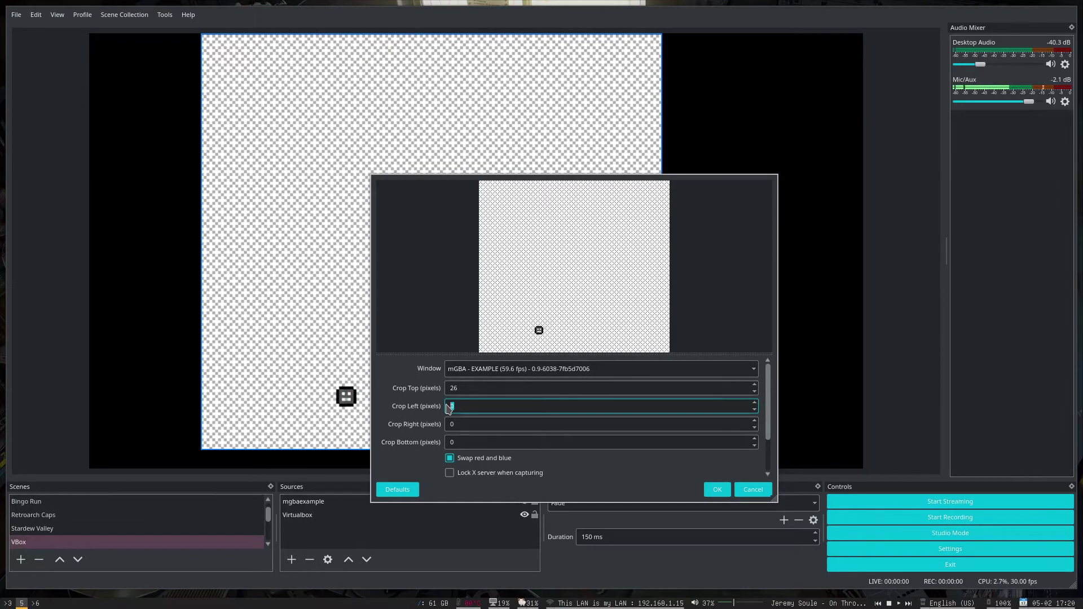
type("10")
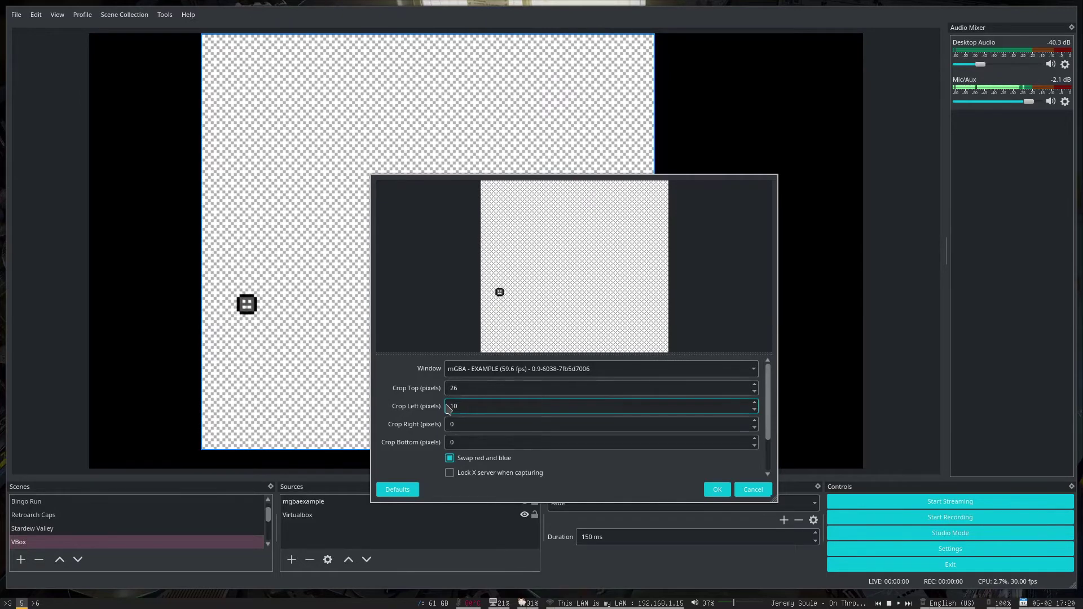
left_click(472, 424)
left_click_drag(472, 424, 443, 430)
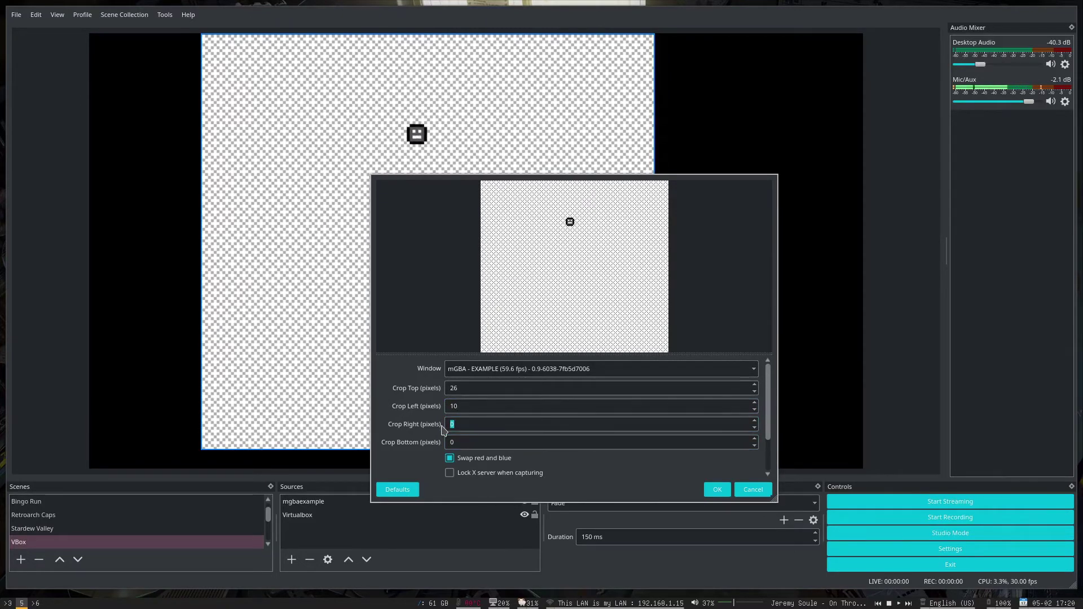
type("15")
key("Tab")
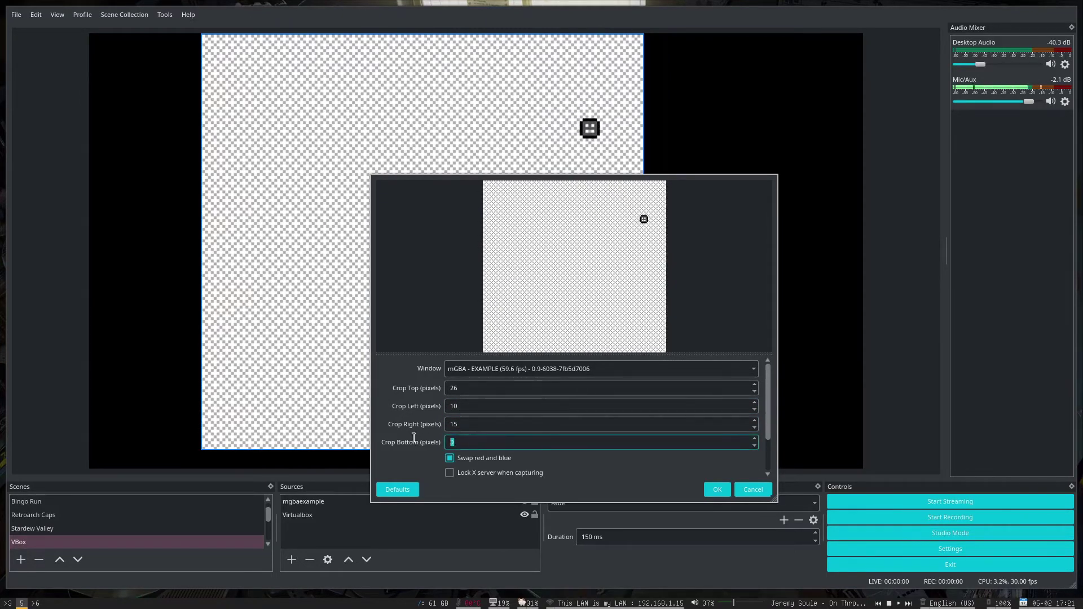
type("20")
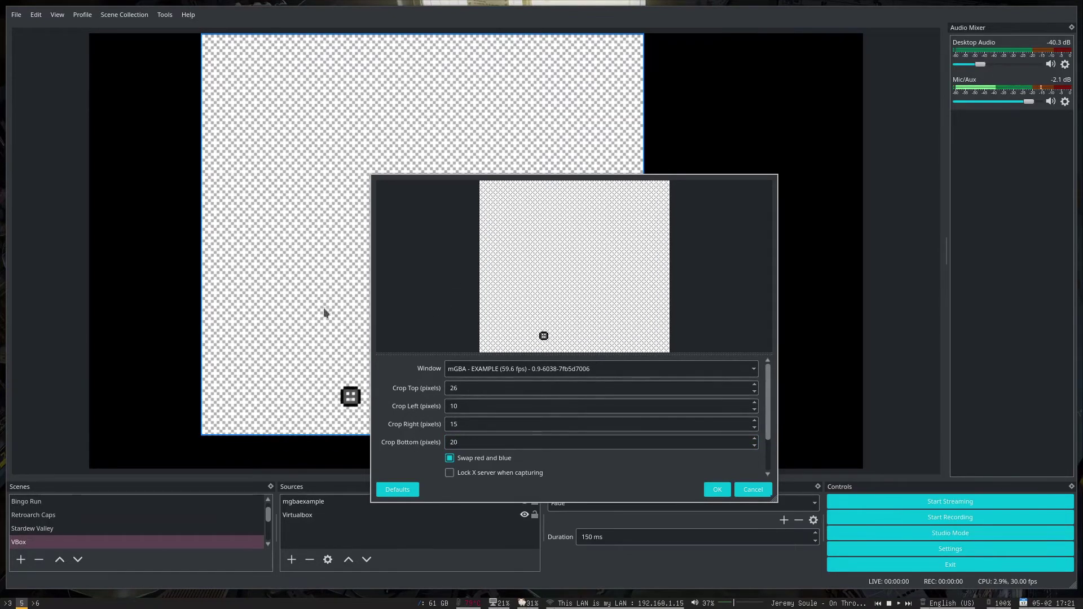
left_click(762, 493)
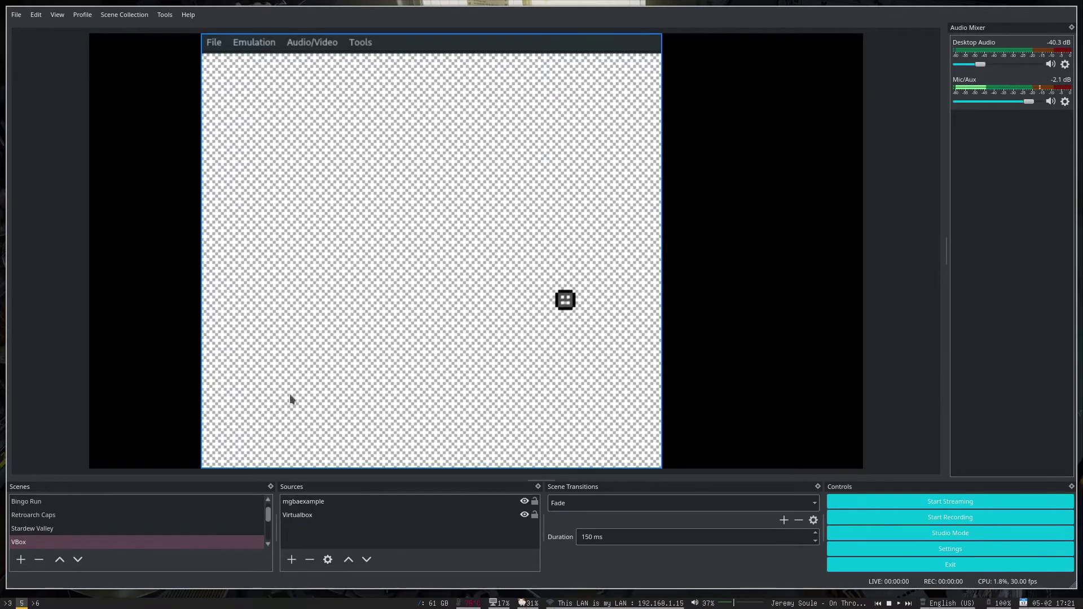
left_click(338, 515)
Create a new image source named Image 4 in the VBox scene
left_click(339, 514, "ctrl")
left_click(340, 504)
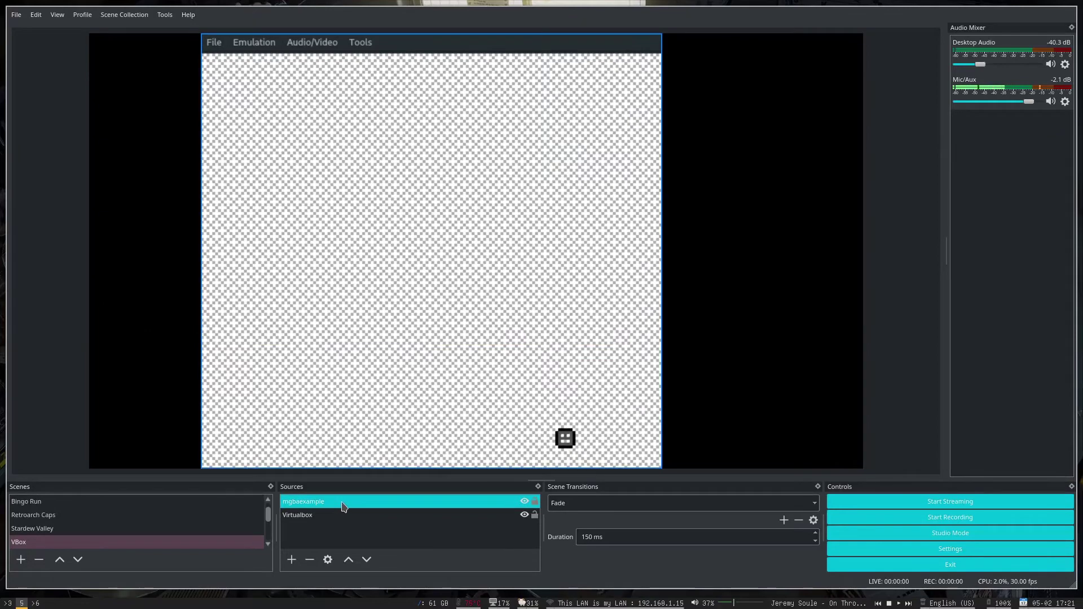
left_click(344, 505, "ctrl")
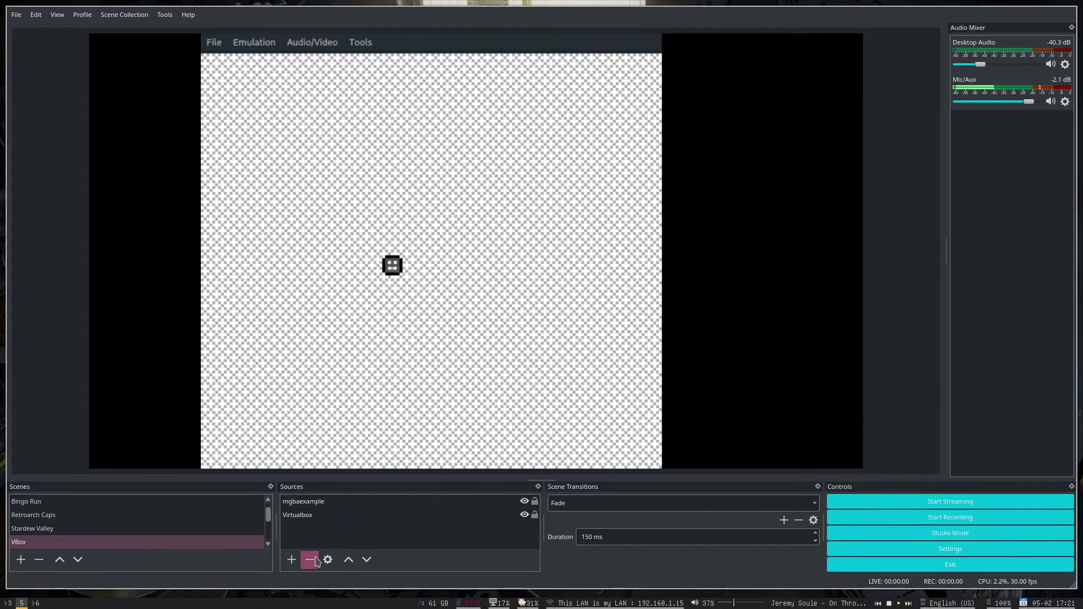
left_click(291, 561)
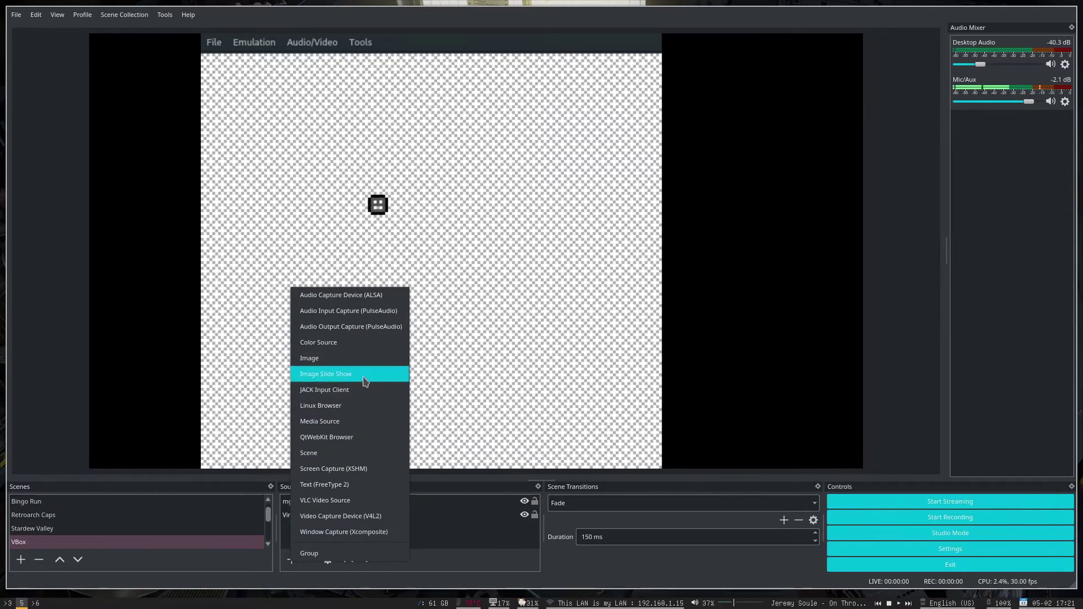
left_click(316, 359)
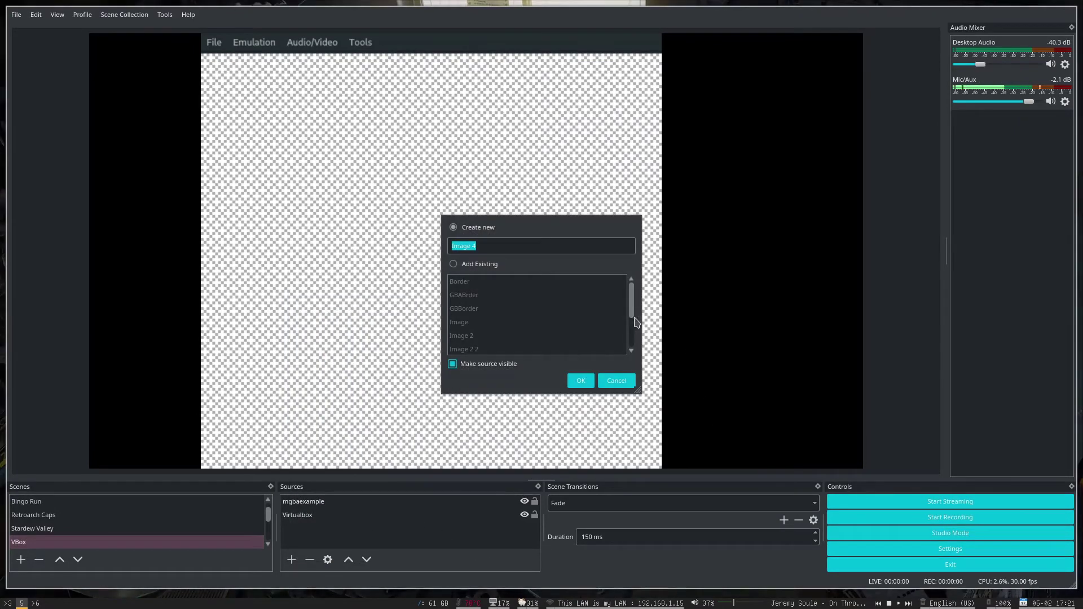
left_click(581, 380)
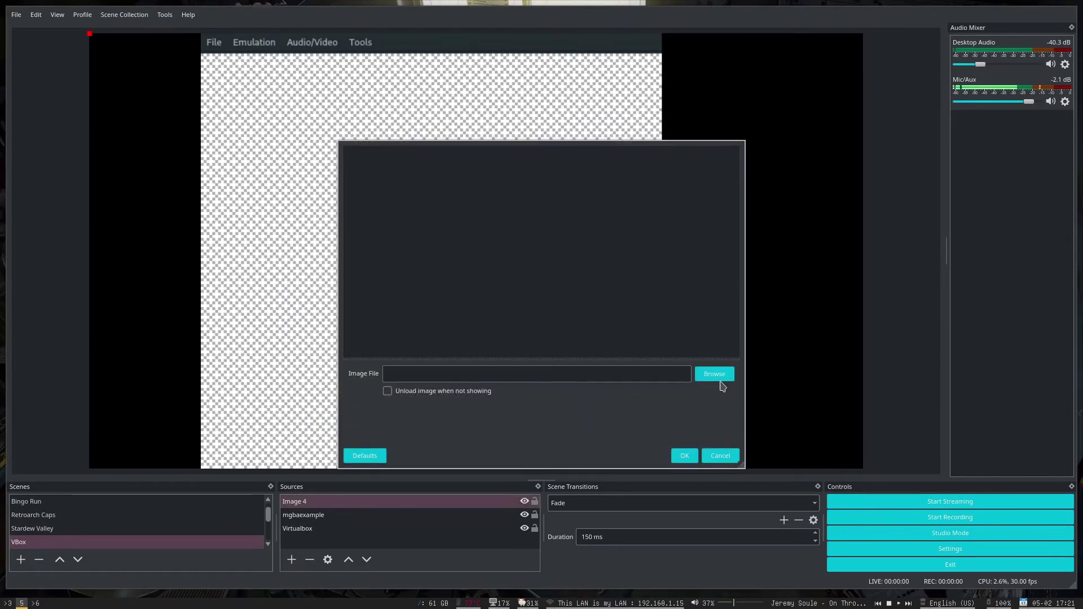
Browse to Pictures and pick gb-border-trimless-open.png as Image 4's file
left_click(715, 374)
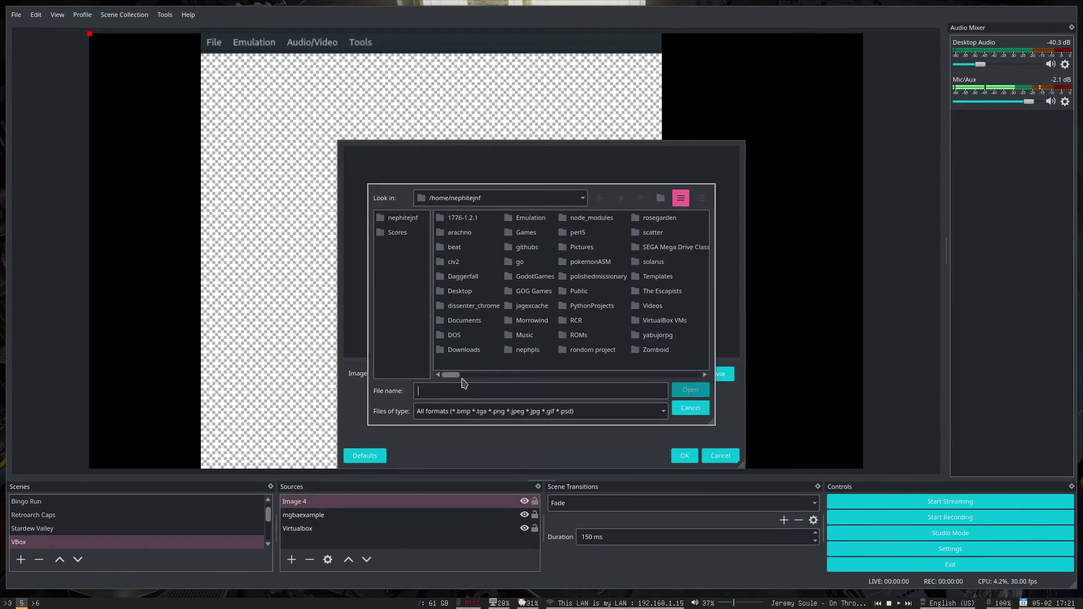
left_click_drag(451, 375, 565, 388)
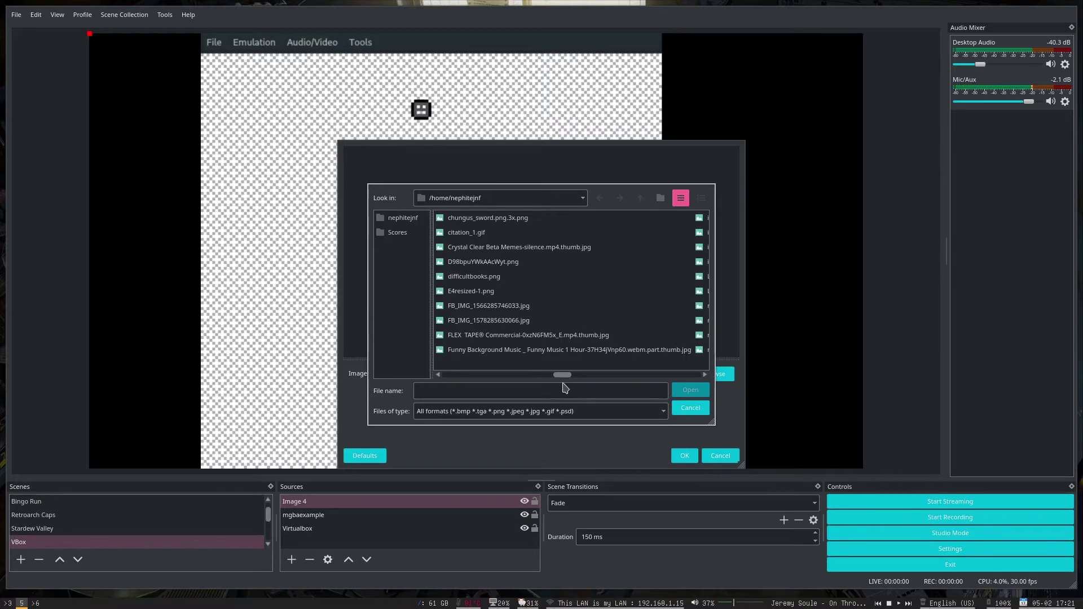
left_click(705, 375)
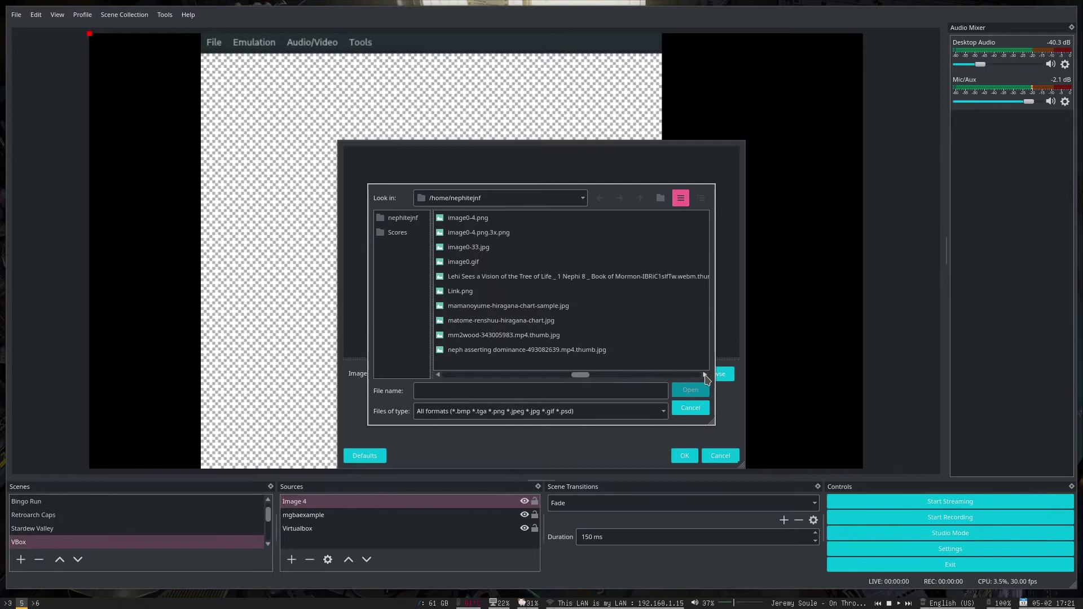
left_click(440, 376)
left_click(439, 376)
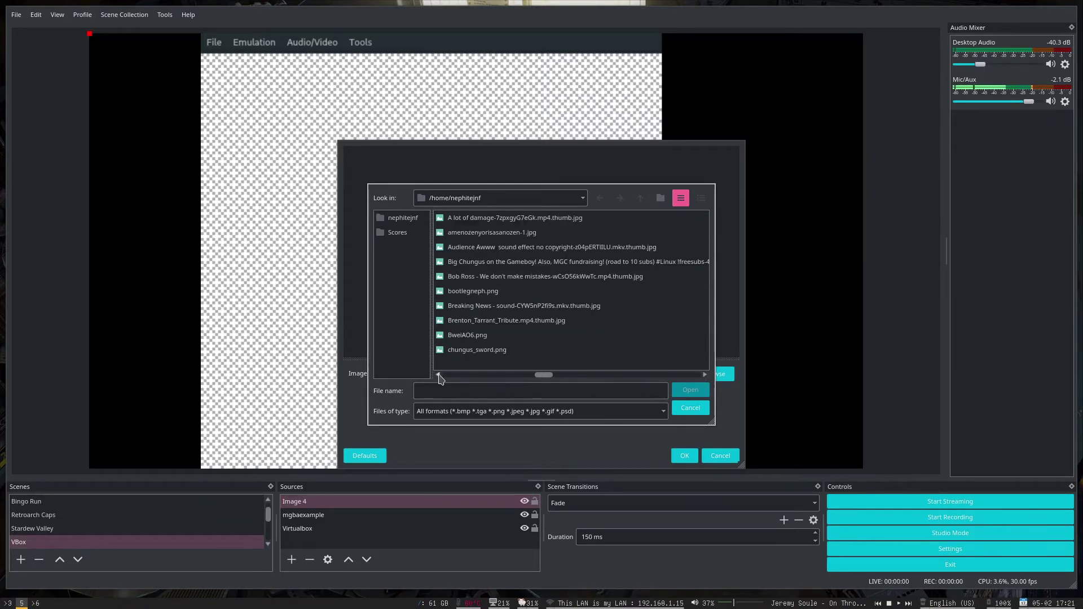
left_click(440, 376)
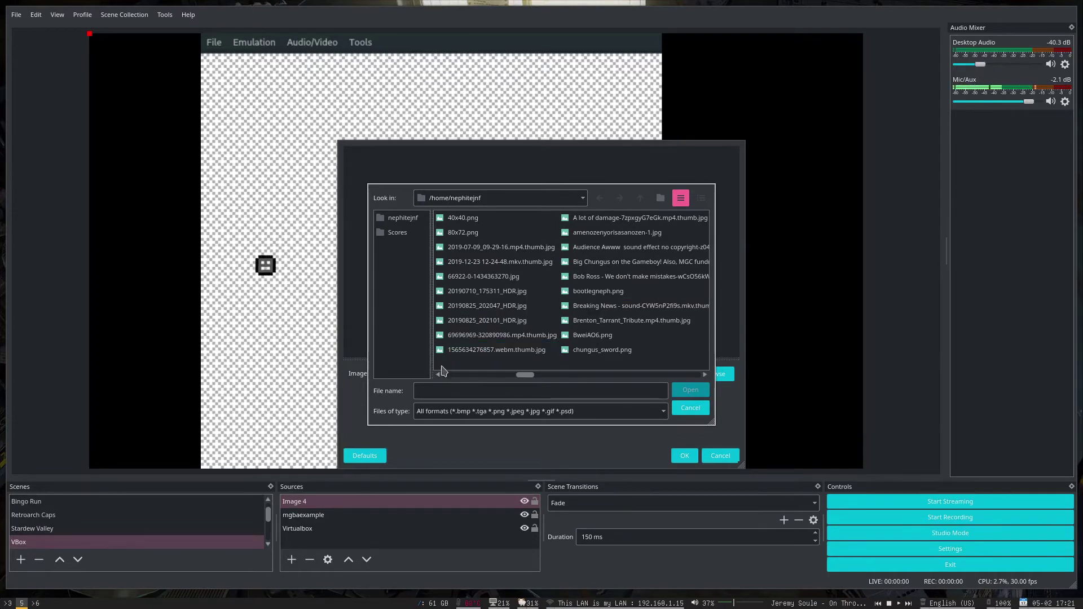
left_click(705, 375)
left_click(704, 375)
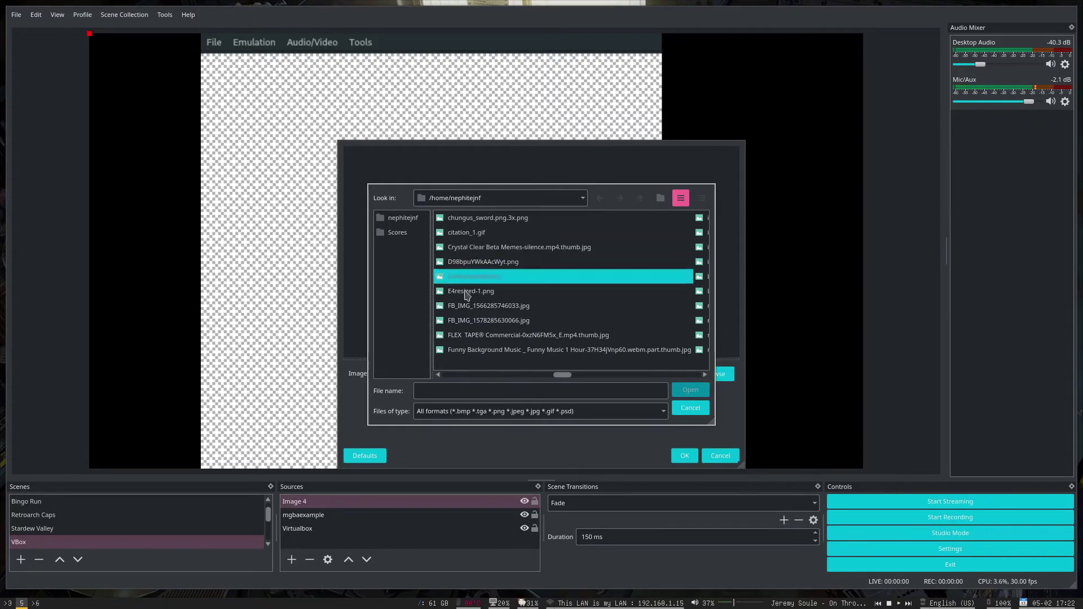
left_click(439, 376)
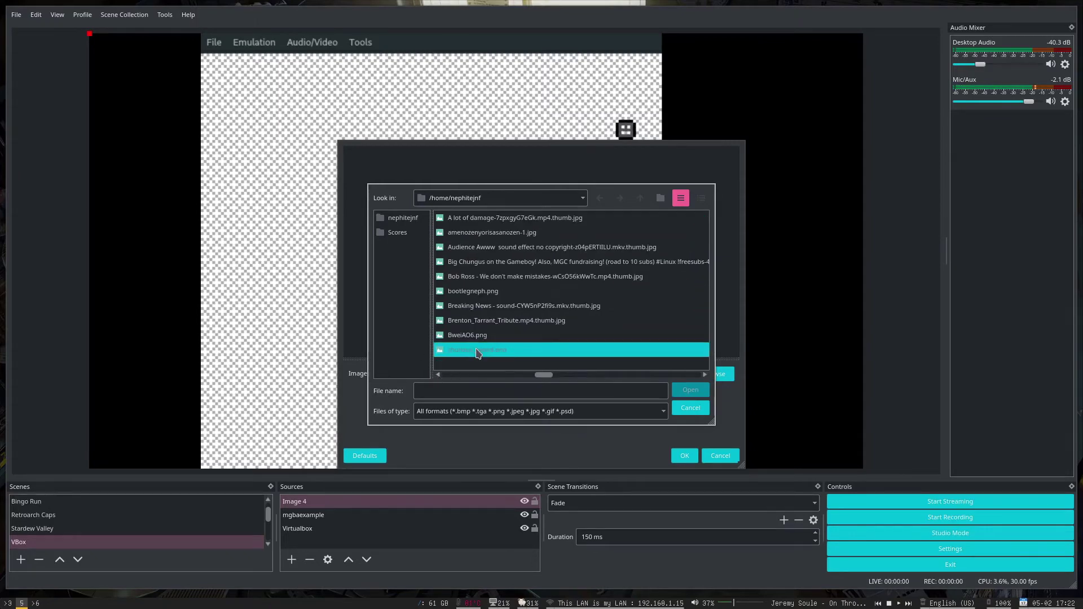
left_click_drag(542, 379, 430, 378)
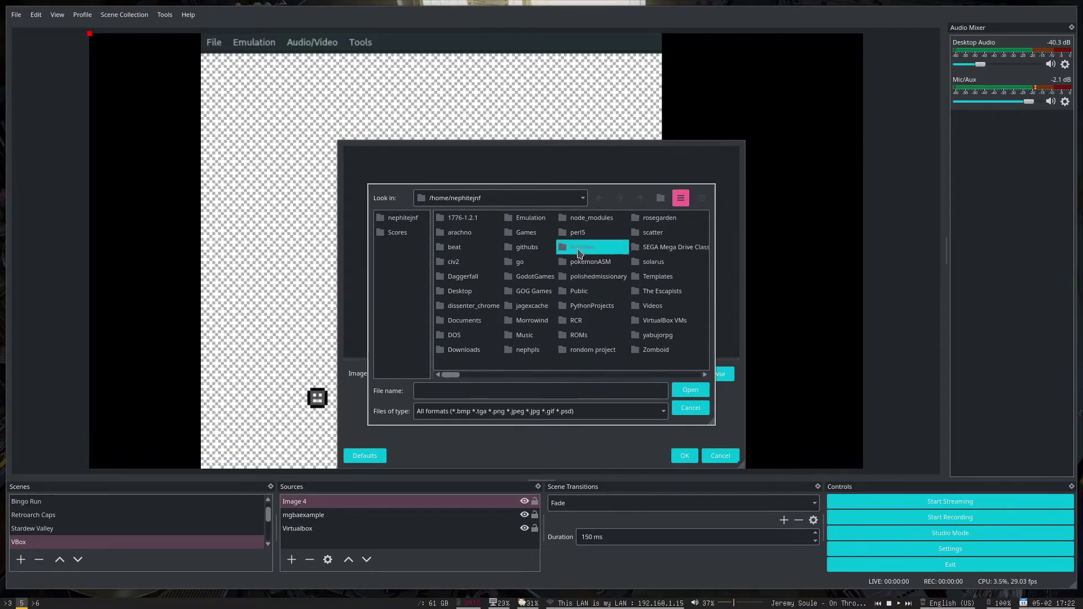
double_click(583, 248)
left_click_drag(455, 378, 564, 382)
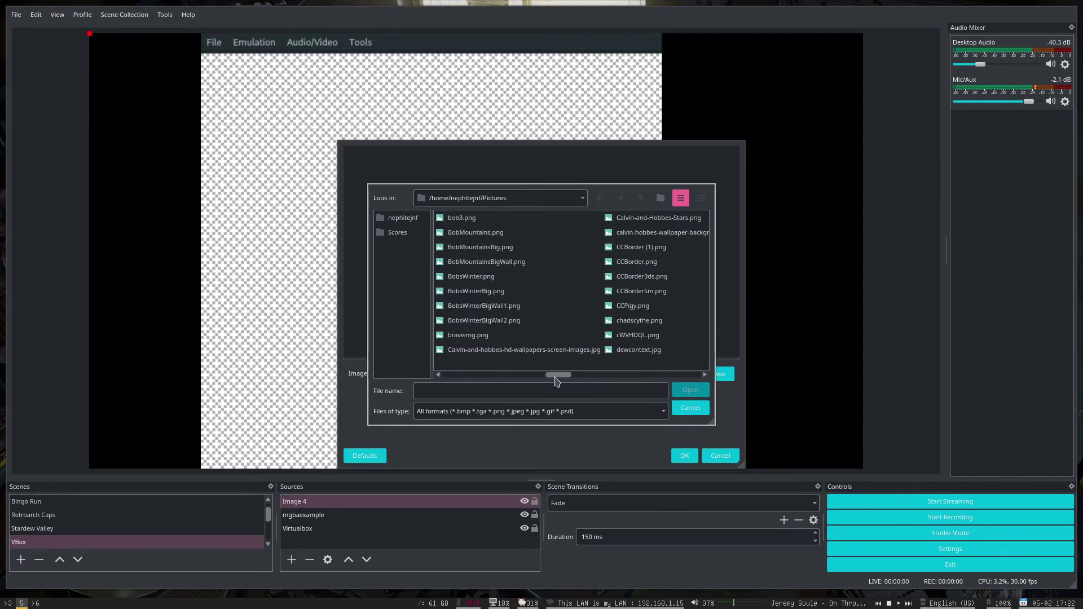
left_click_drag(572, 382, 582, 382)
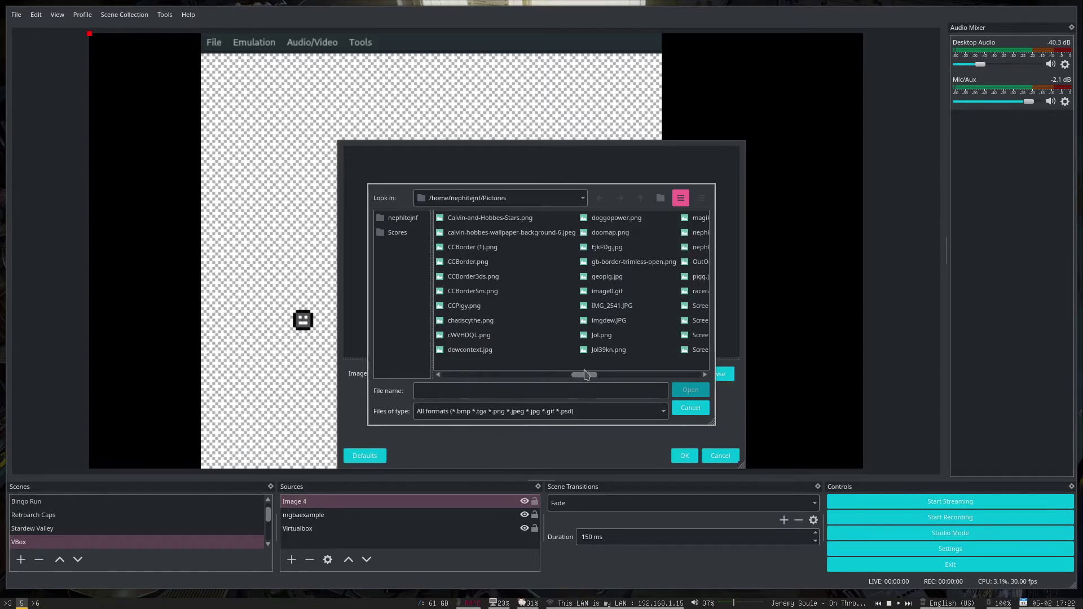
double_click(621, 261)
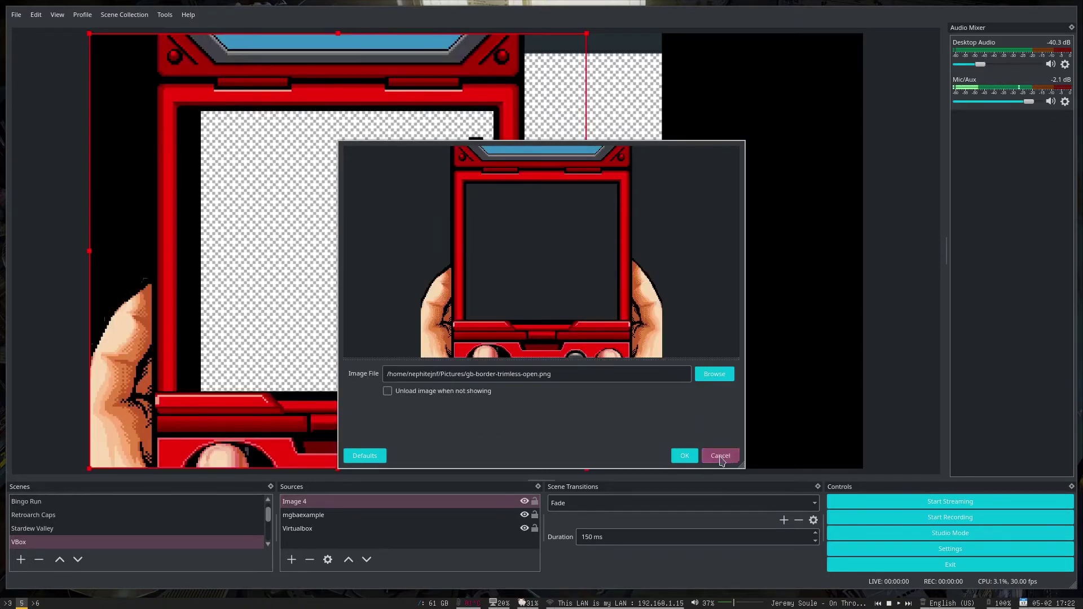
Confirm the border, shift it toward centre, and resize mgbaexample to fill its screen
left_click(684, 456)
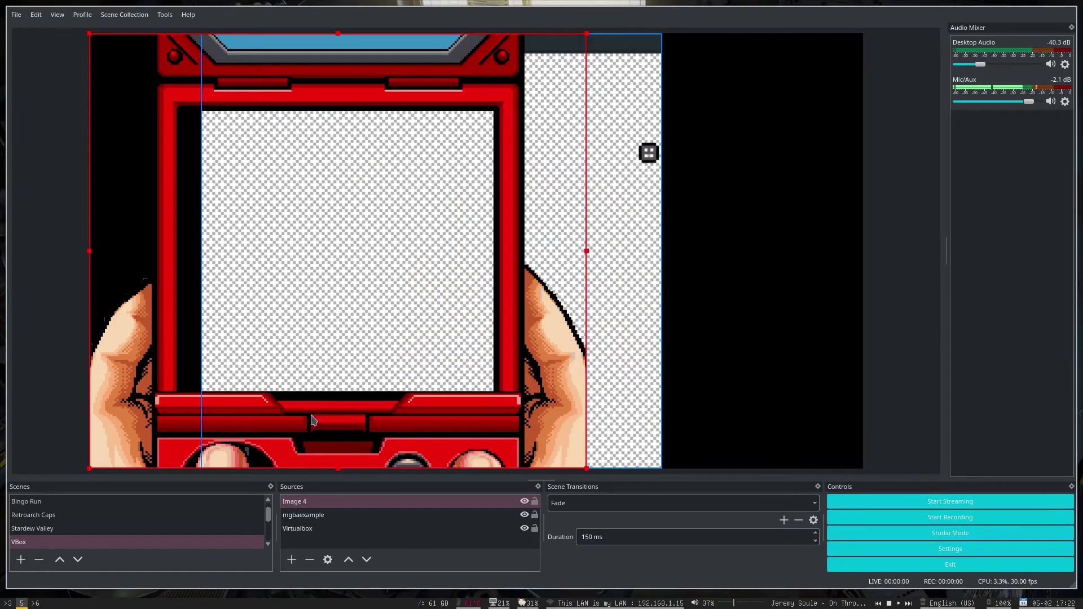
left_click_drag(165, 443, 289, 444)
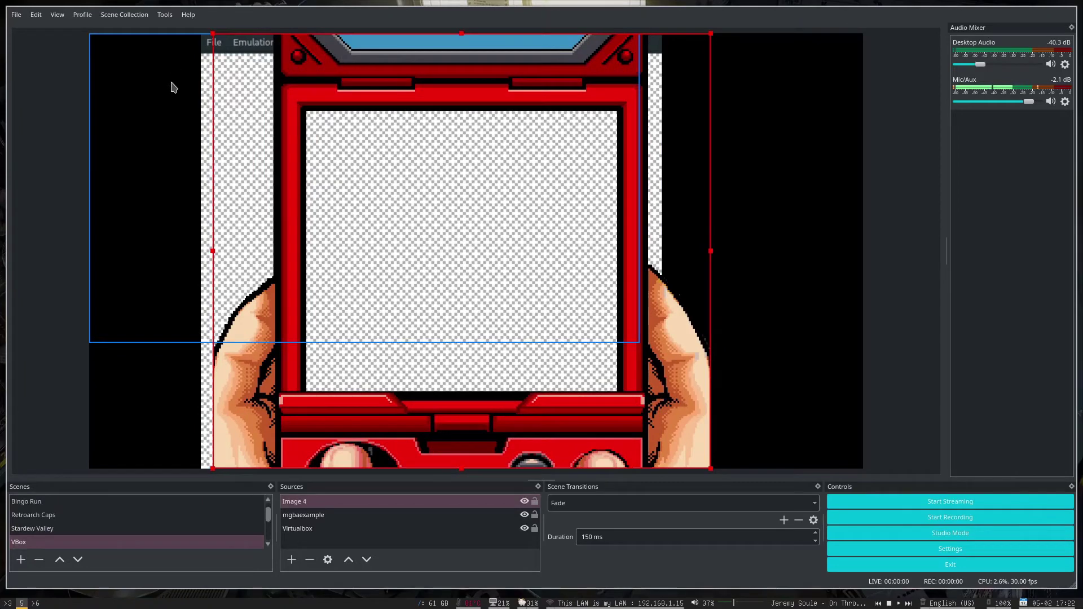
left_click(328, 520)
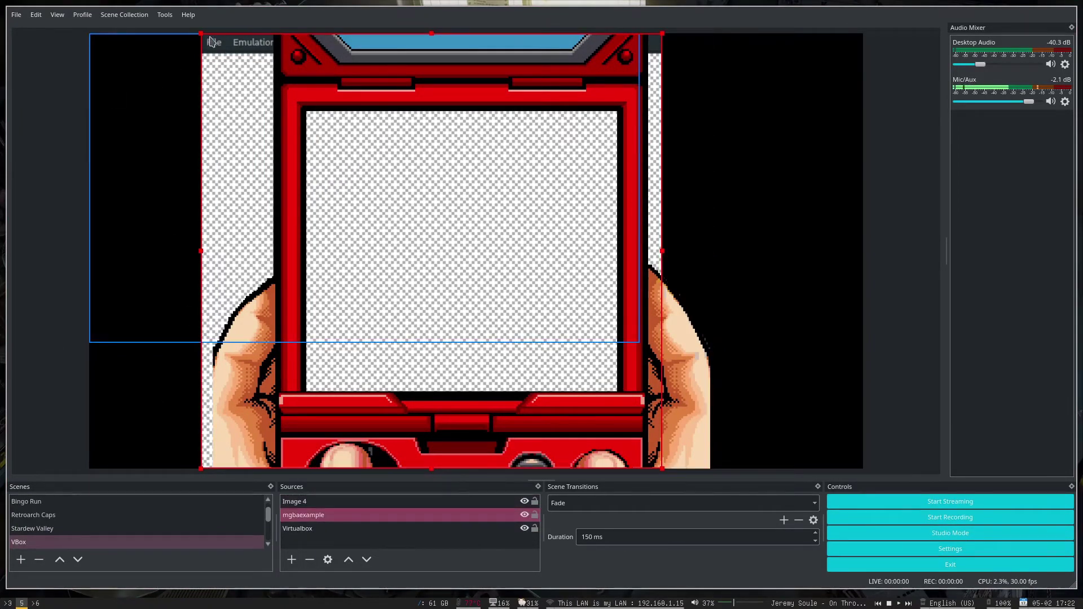
left_click_drag(210, 40, 372, 204)
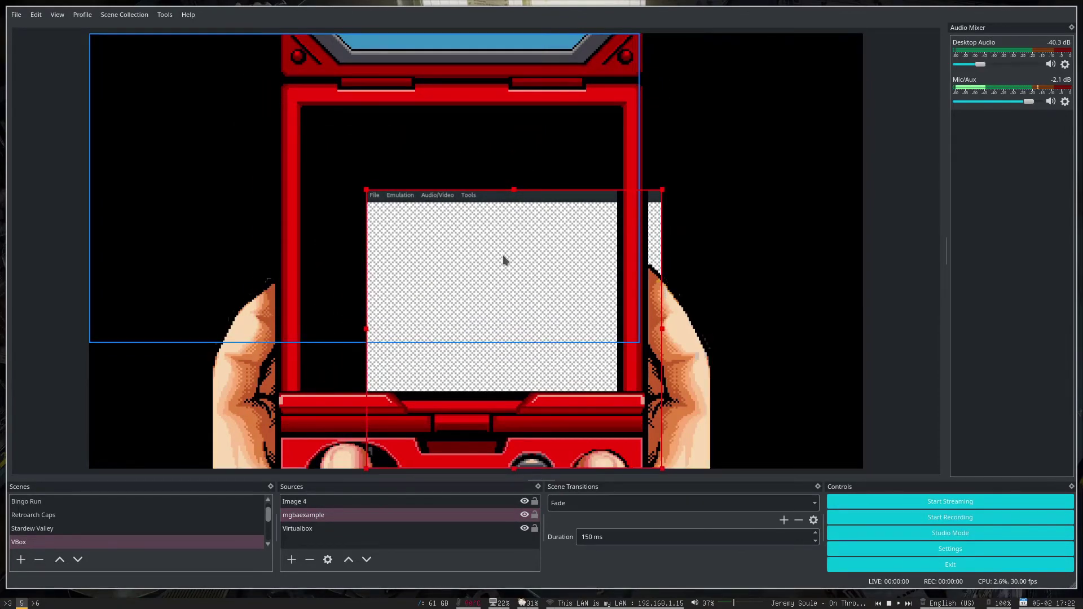
left_click_drag(503, 255, 438, 162)
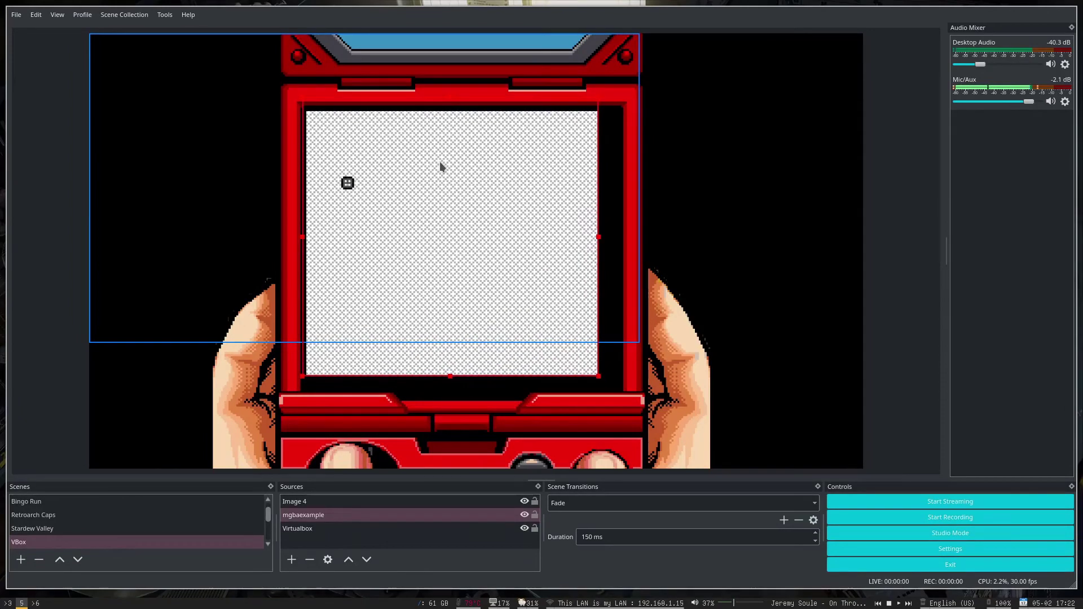
left_click_drag(611, 382, 629, 399)
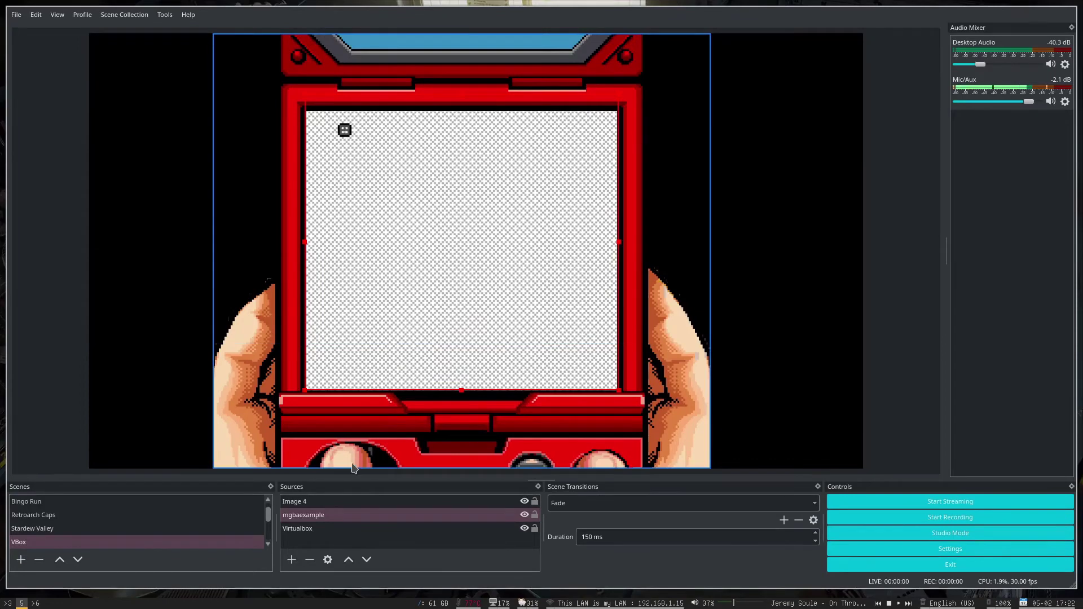
Drop Virtualbox and keep mgbaexample layered just beneath the Image 4 border
left_click(444, 529)
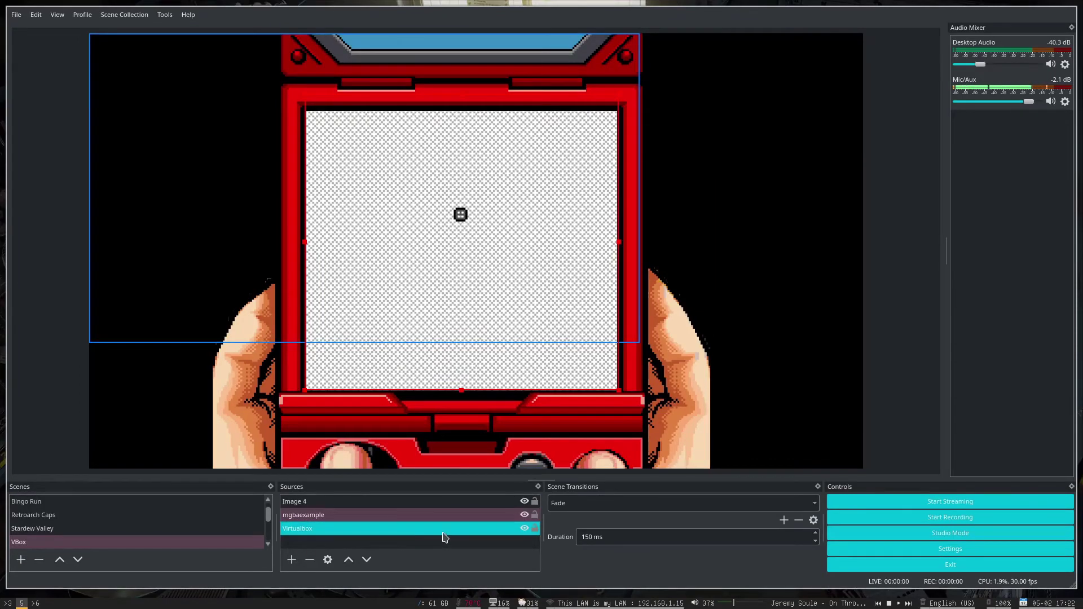
left_click(428, 515)
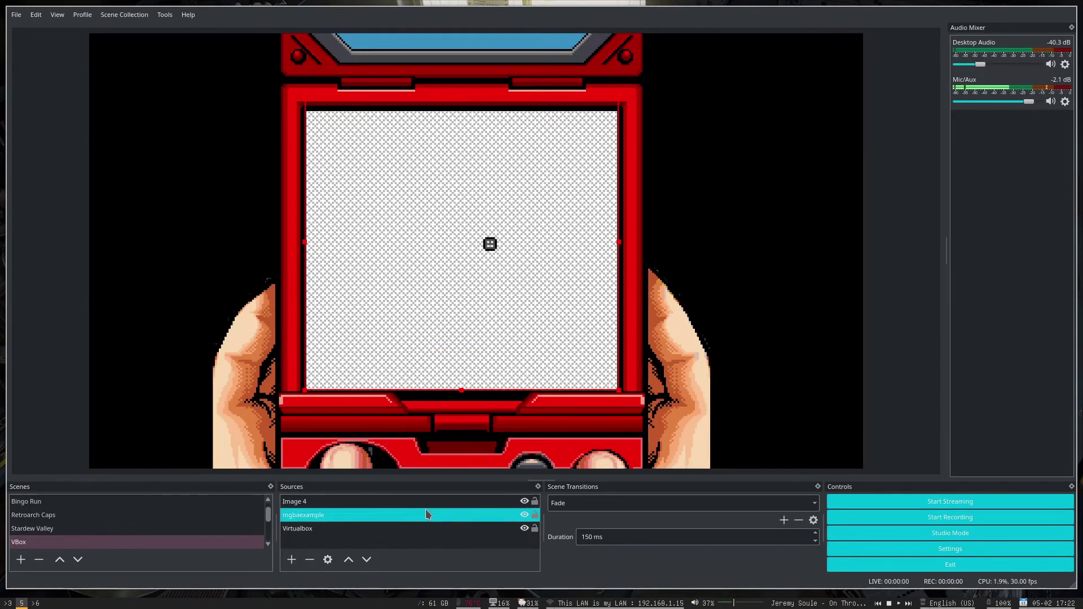
left_click(348, 561)
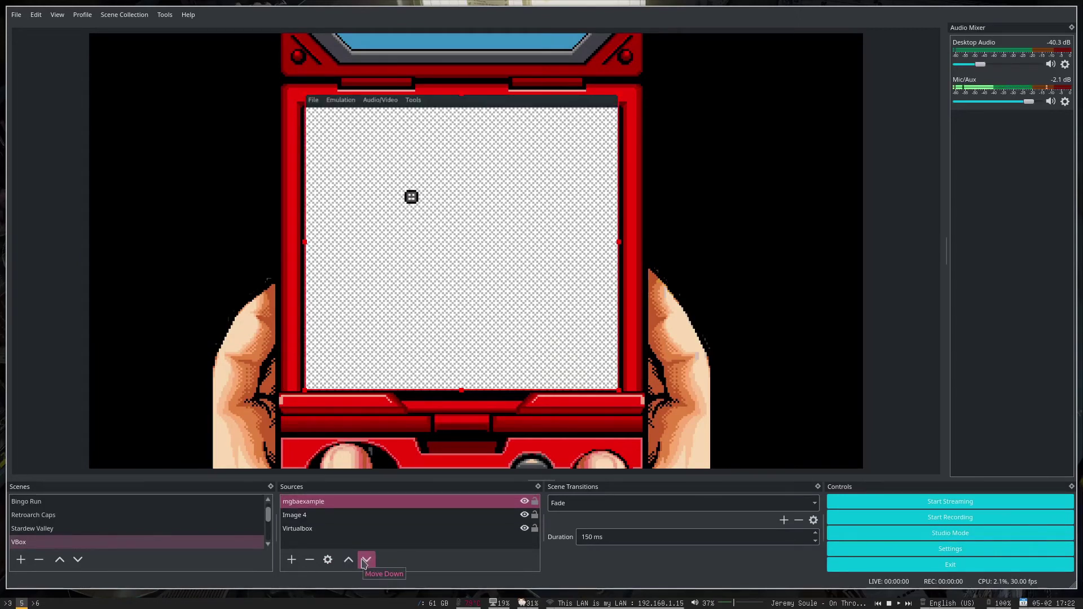
left_click(366, 560)
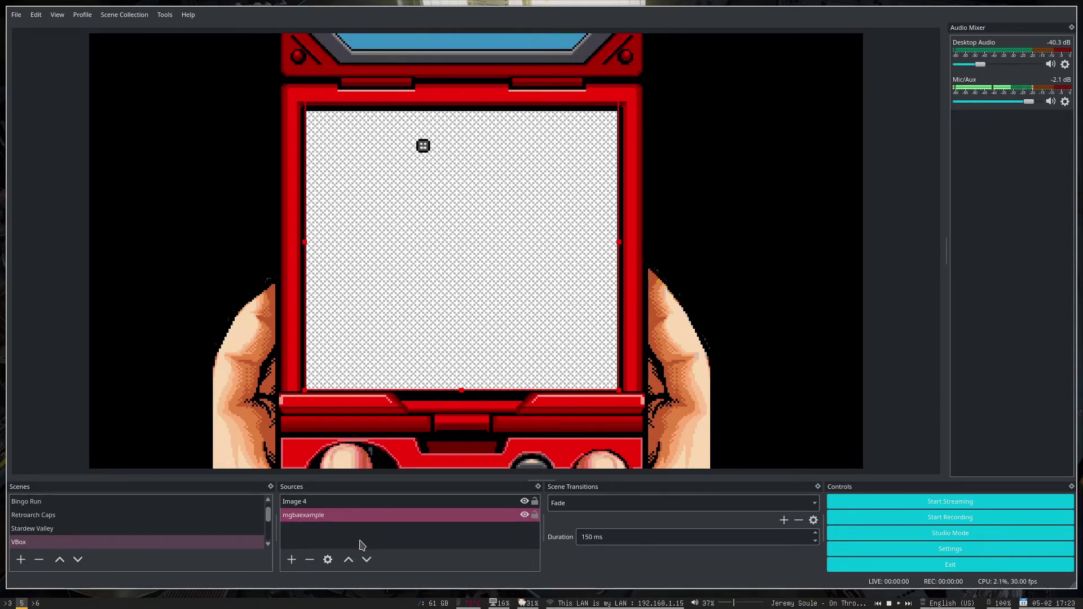
Add Image 5 showing BobMountainsBigWall.png and move it two places down, behind the border
left_click(291, 560)
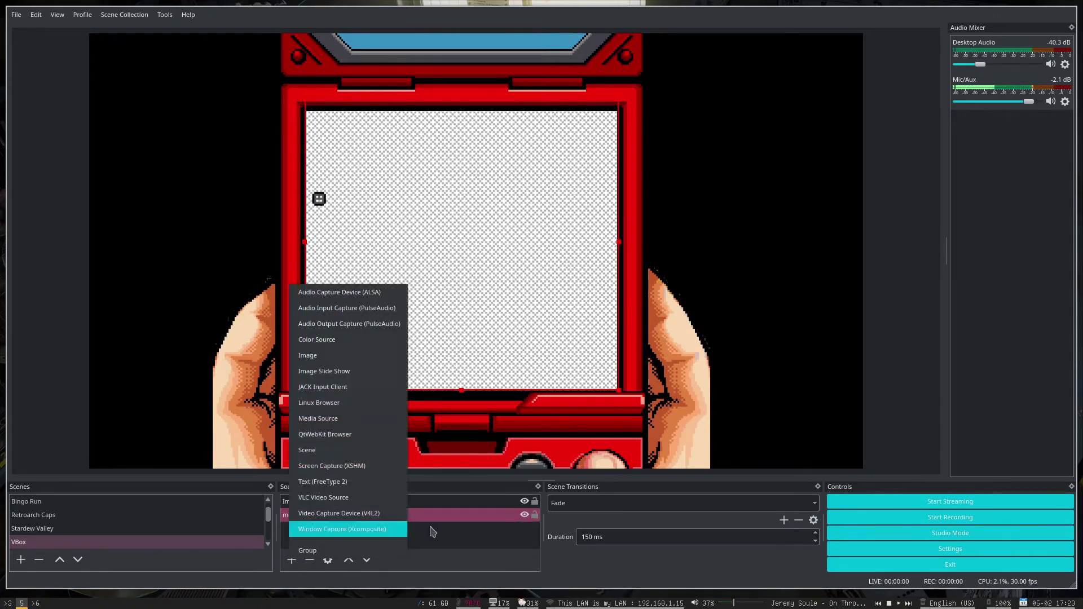
left_click(316, 357)
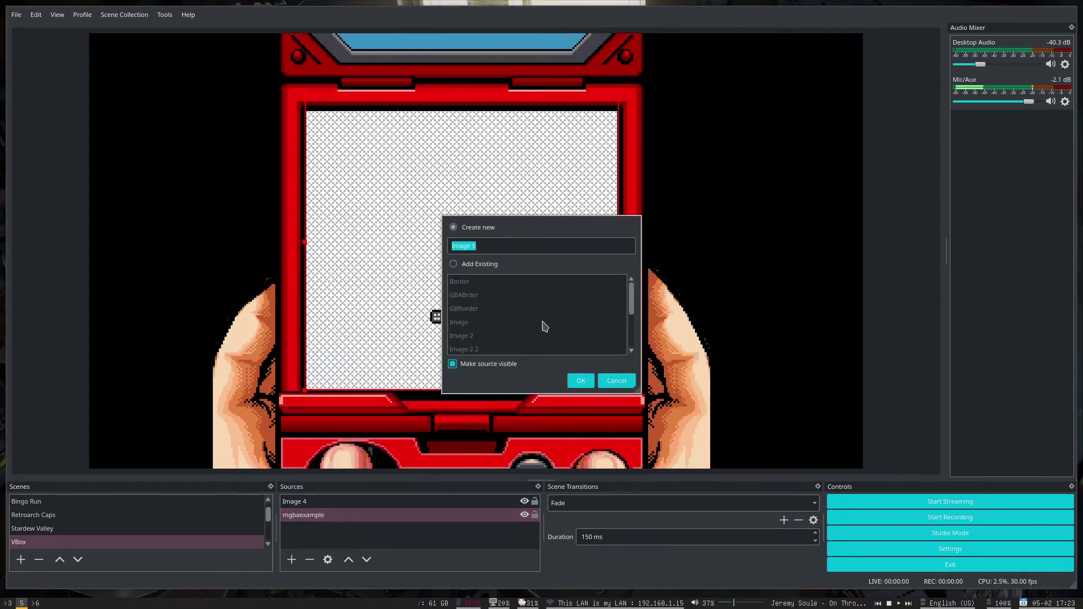
left_click(587, 381)
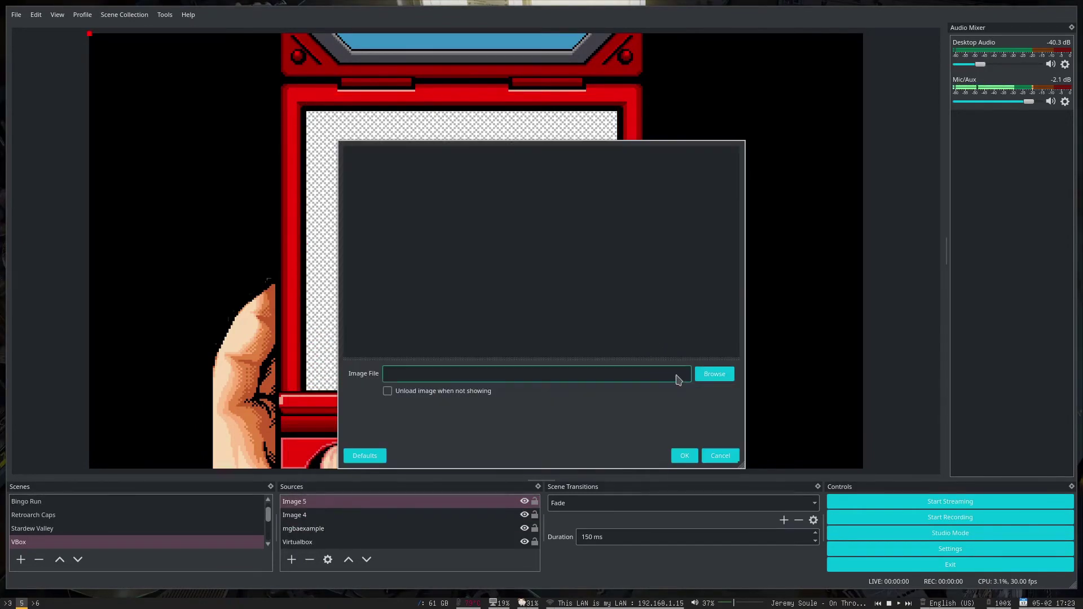
left_click(704, 375)
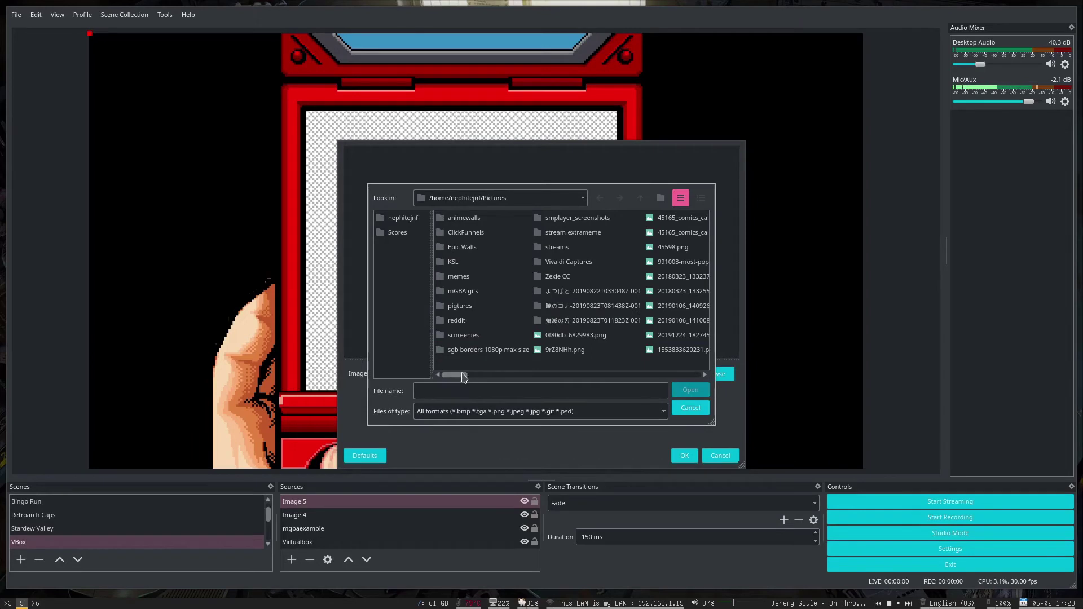
left_click_drag(464, 377, 558, 380)
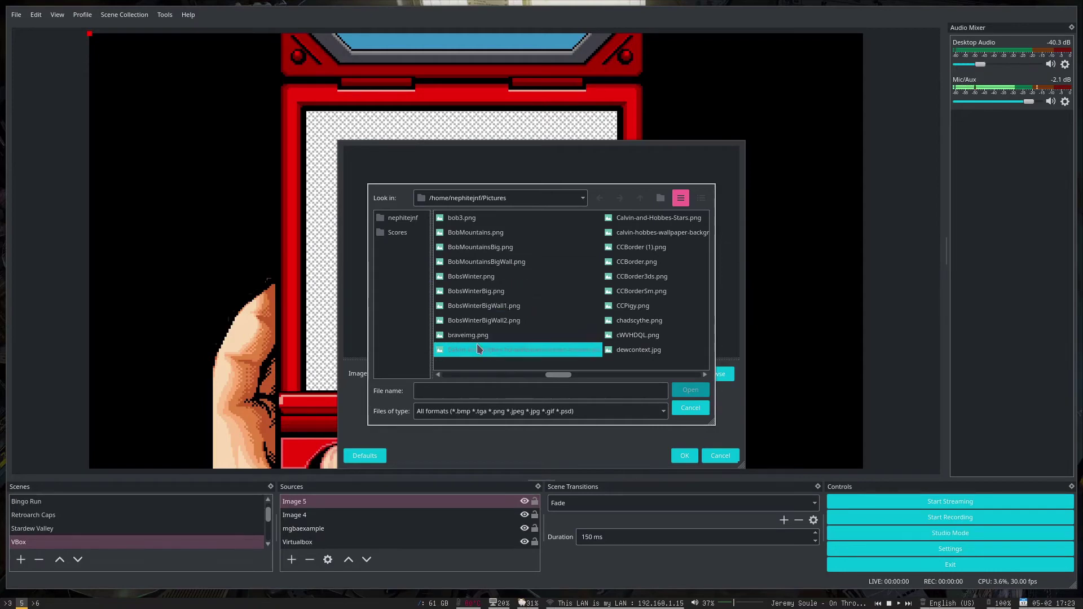
double_click(509, 267)
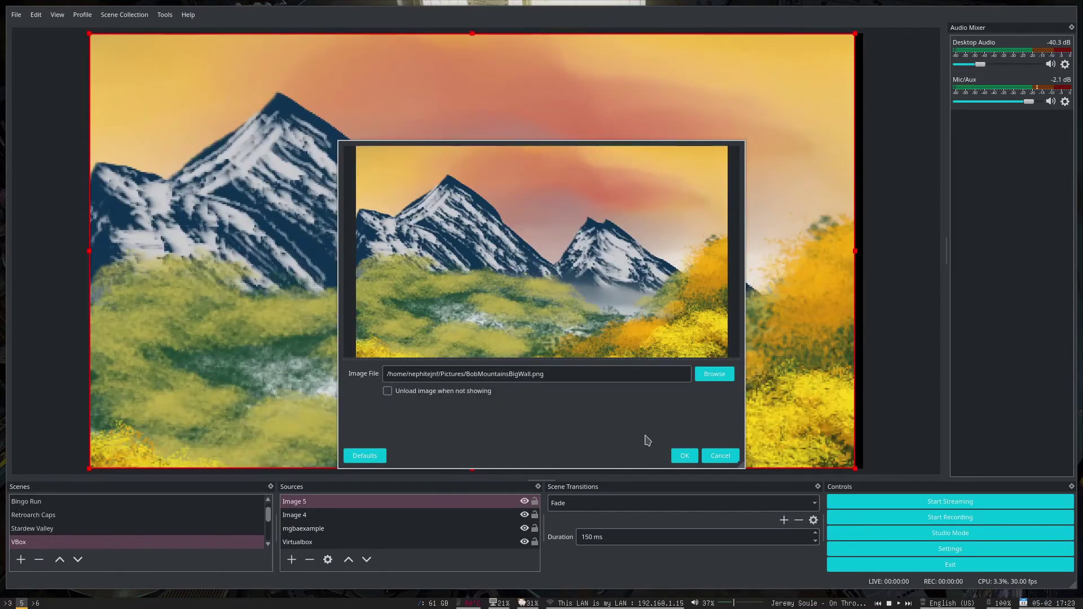
left_click(684, 455)
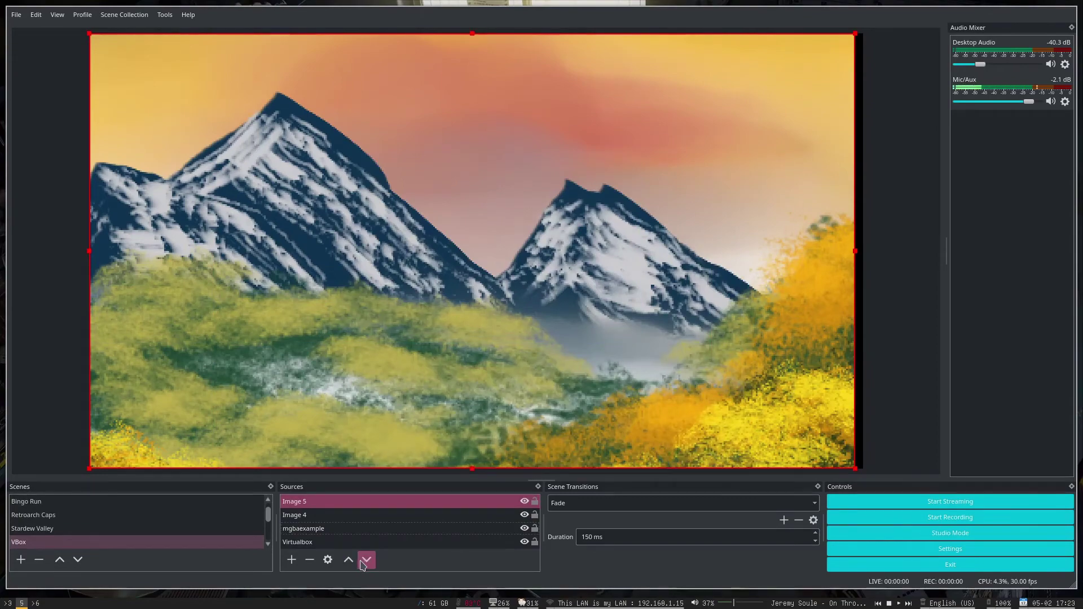
left_click(364, 565)
left_click(364, 566)
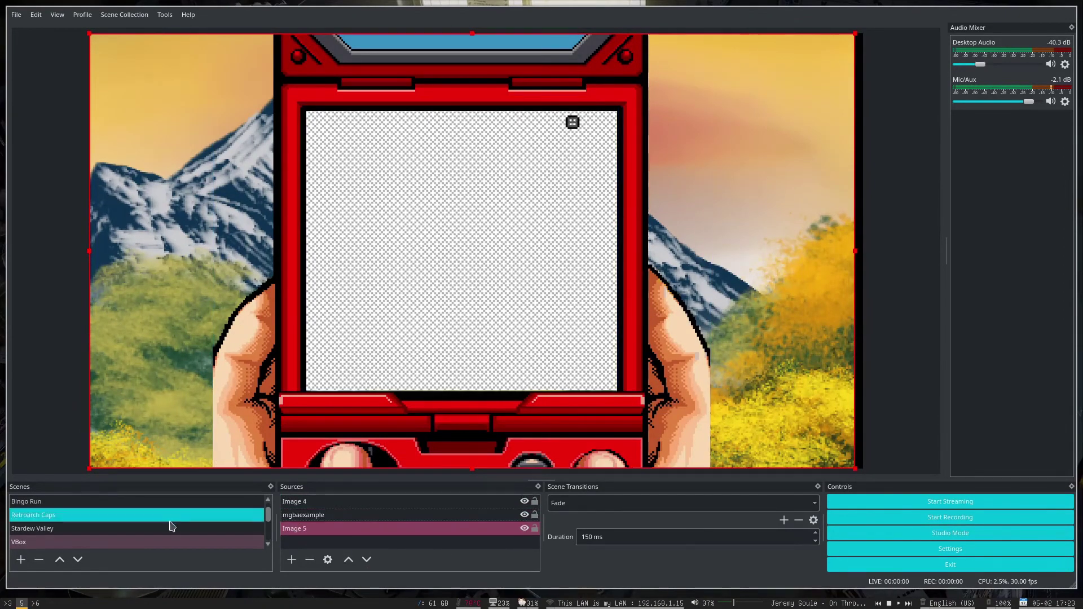
Create a new Linux Browser source in the scene
left_click(292, 560)
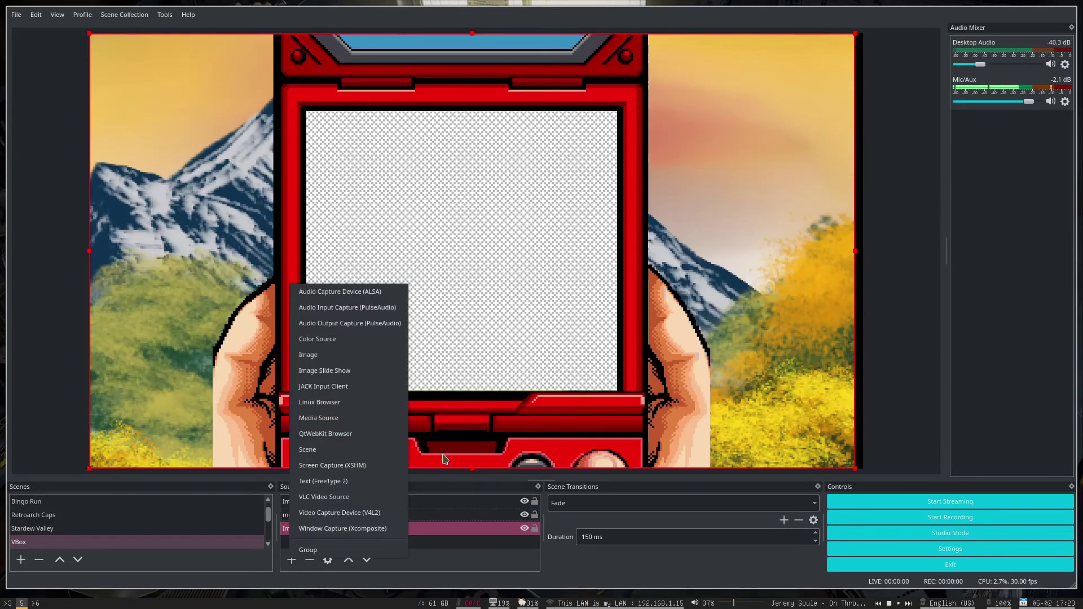
left_click(345, 404)
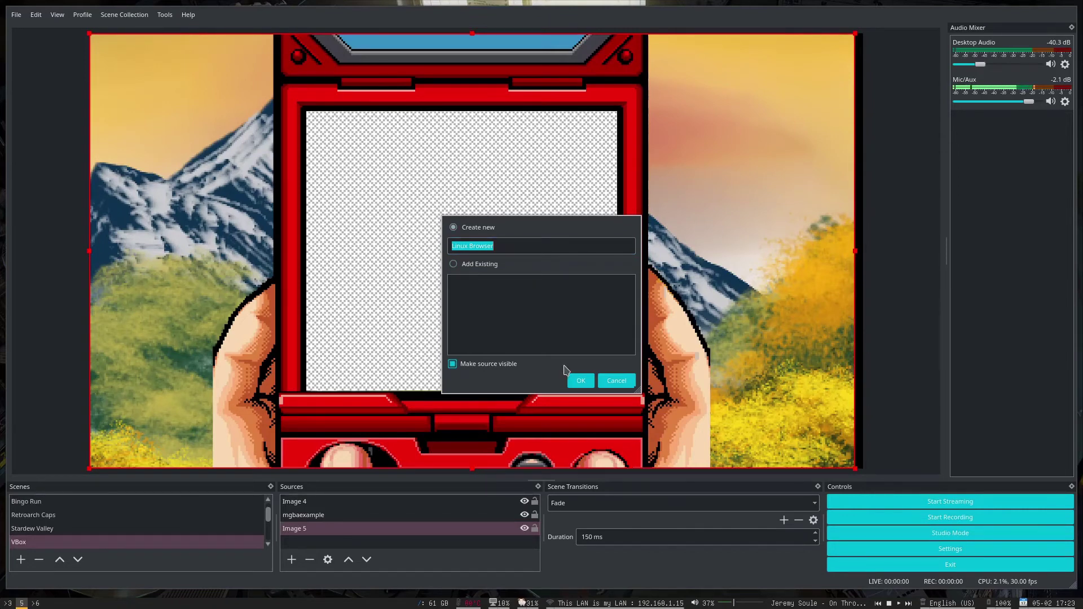
left_click(581, 381)
Replace the browser's URL with duckduckgo.com and reload the page
left_click(554, 337)
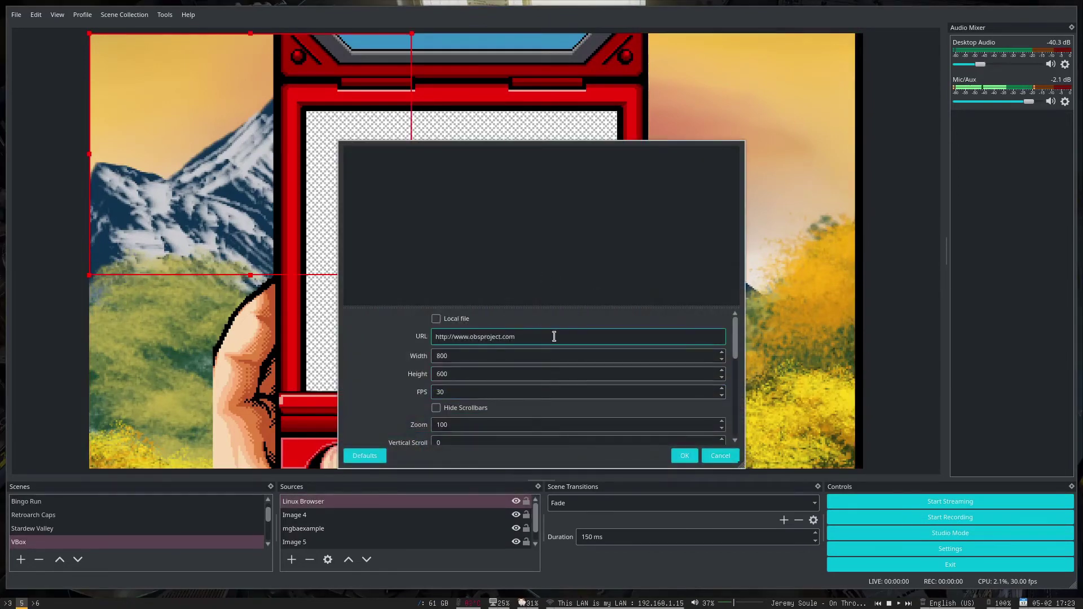
left_click_drag(515, 337, 417, 336)
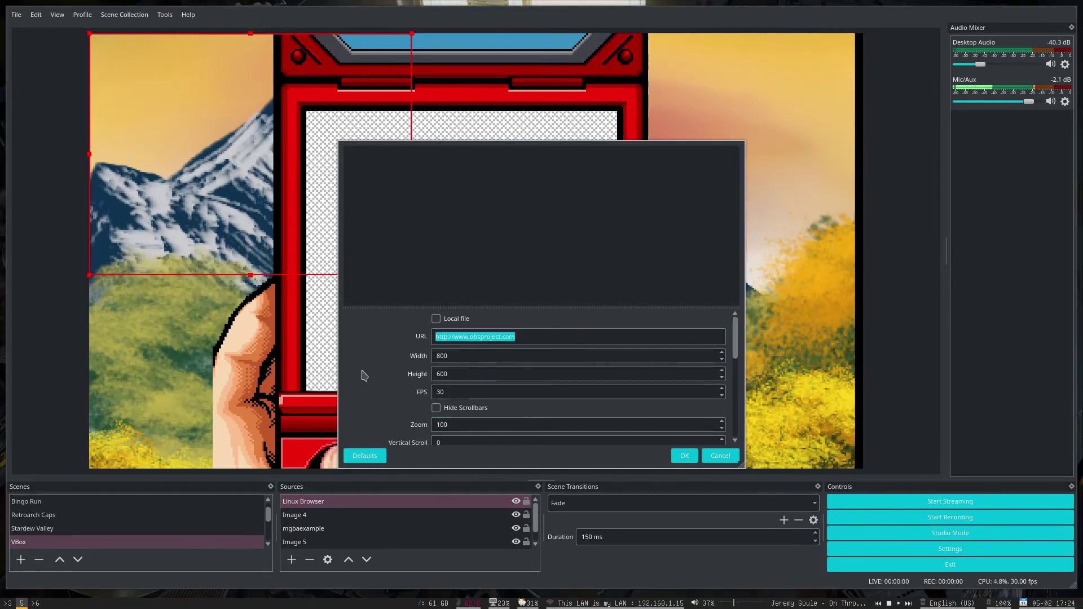
scroll(384, 370, "down", 4)
scroll(378, 394, "down", 3)
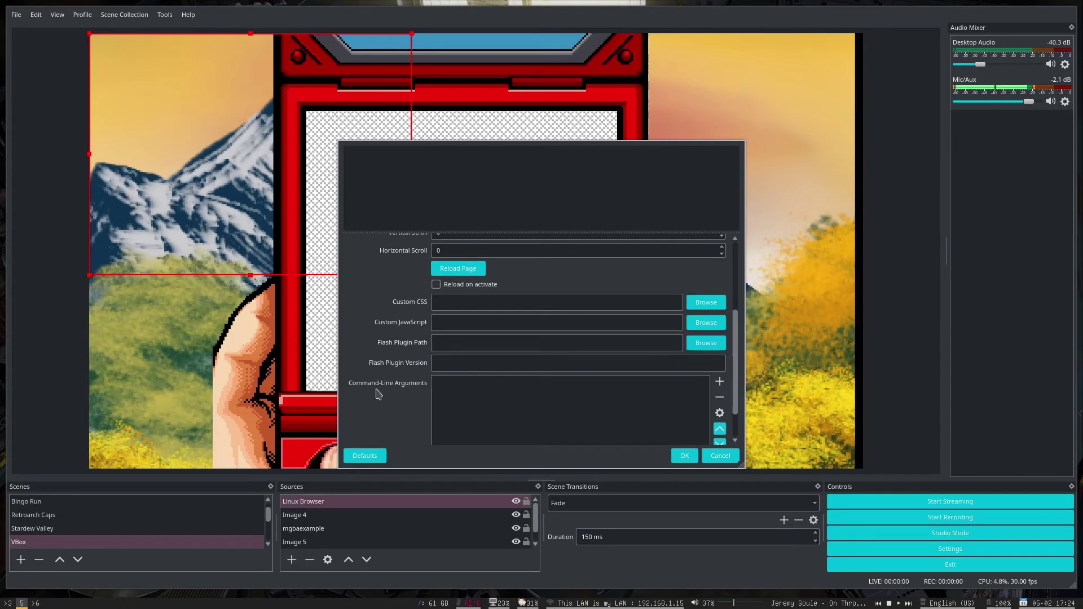
scroll(381, 376, "up", 5)
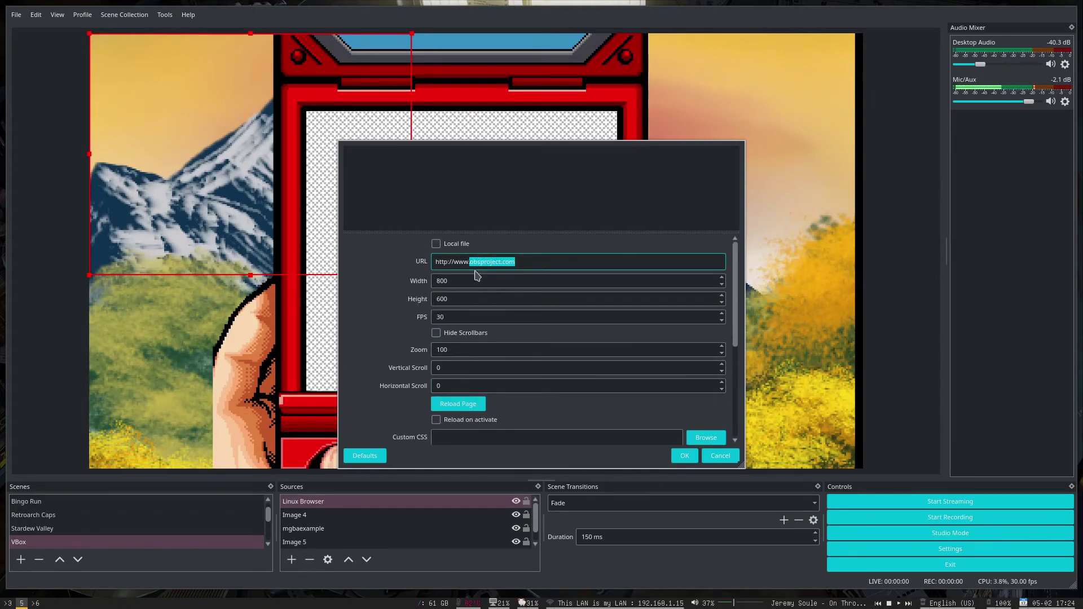
type("duckduck")
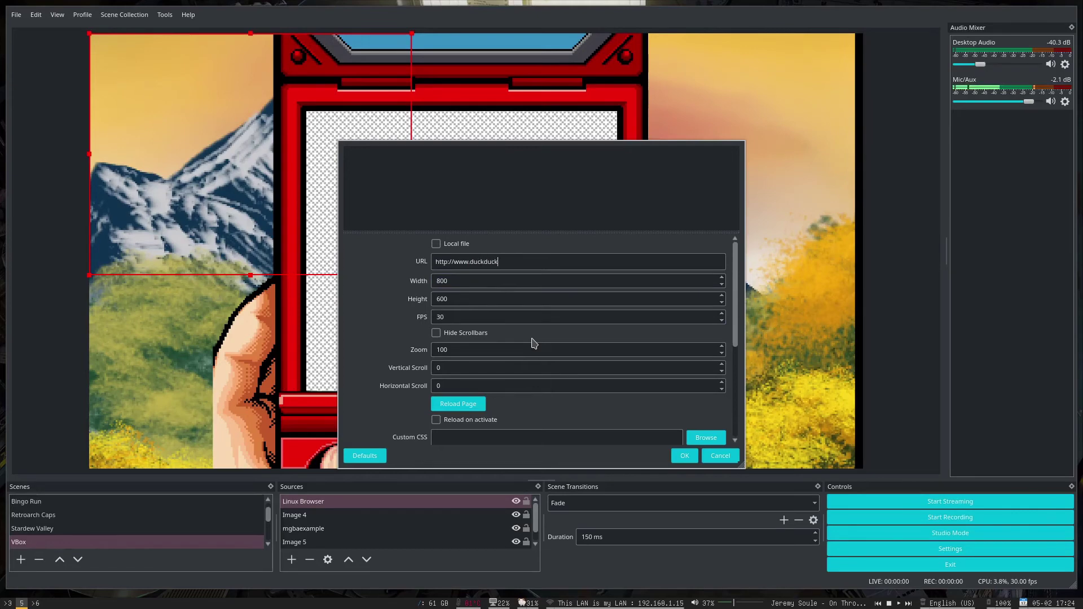
type("go.com")
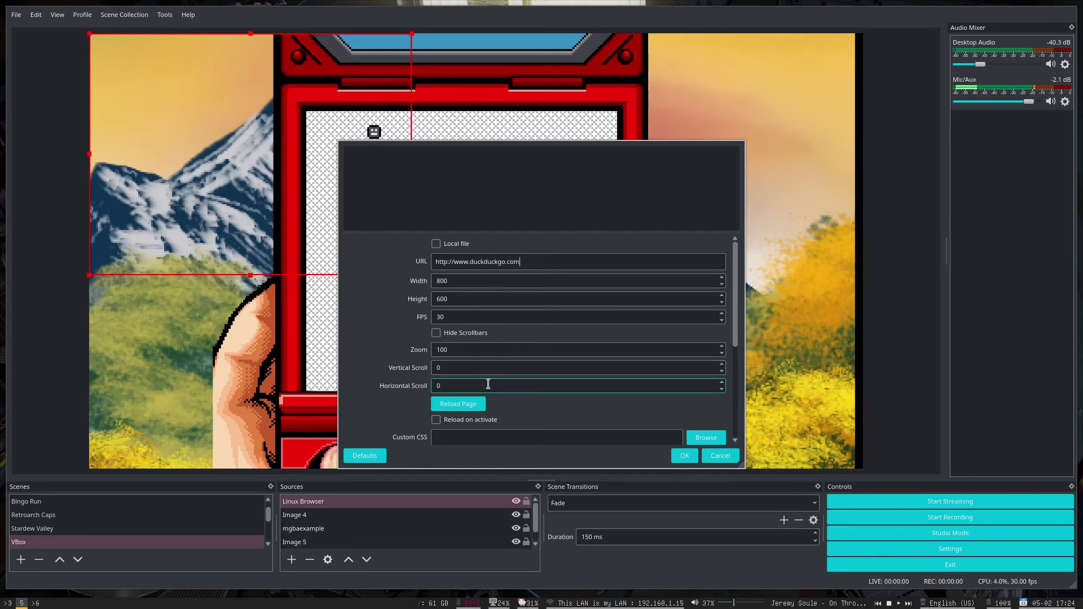
left_click(458, 404)
left_click(546, 263)
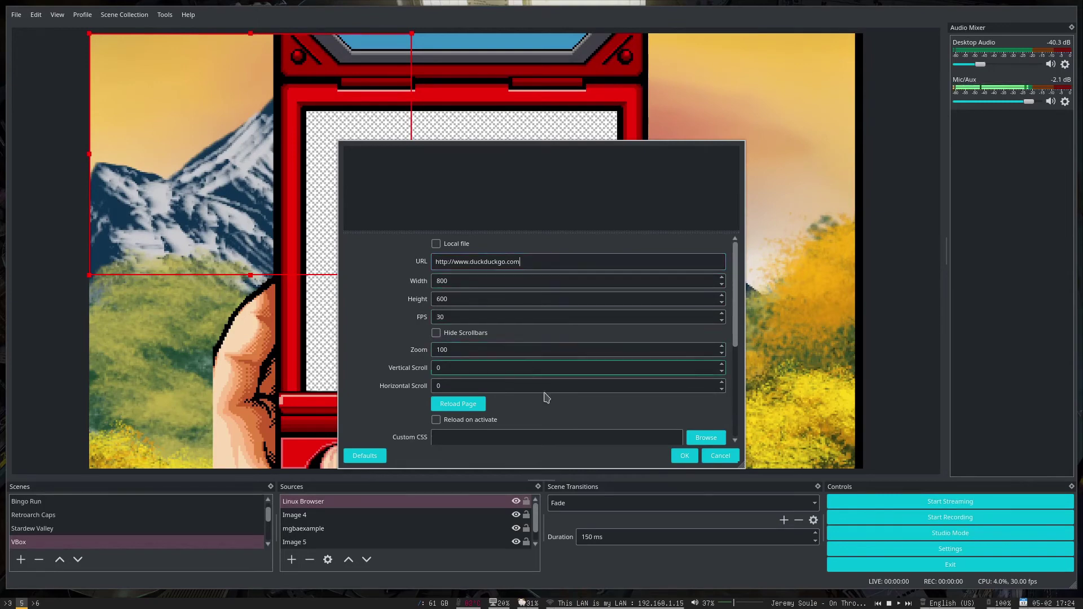
Cancel the browser properties and remove the Linux Browser source
left_click(720, 457)
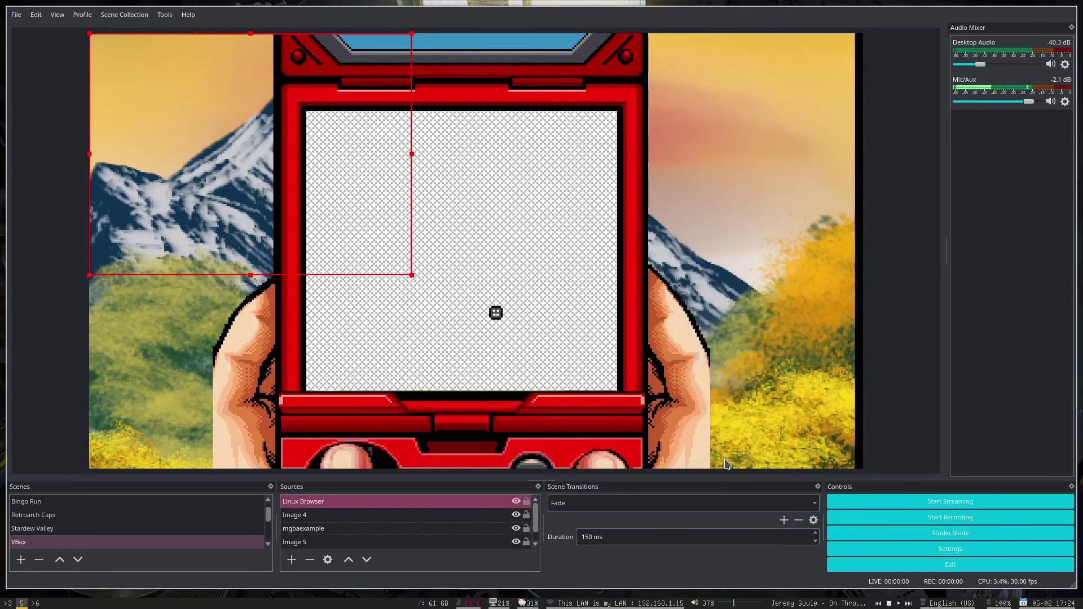
left_click(309, 560)
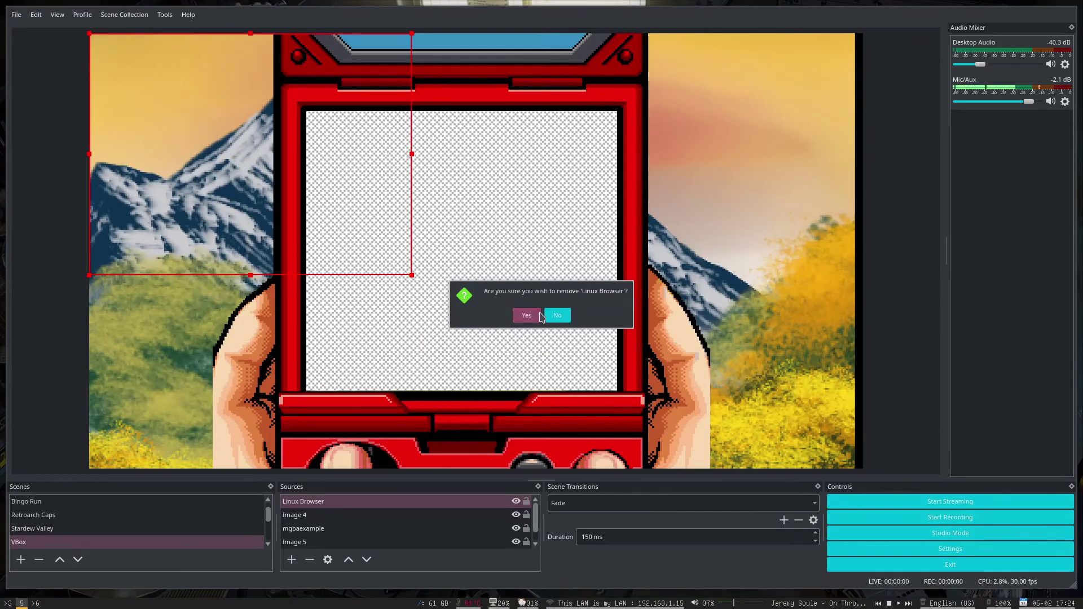
left_click(540, 316)
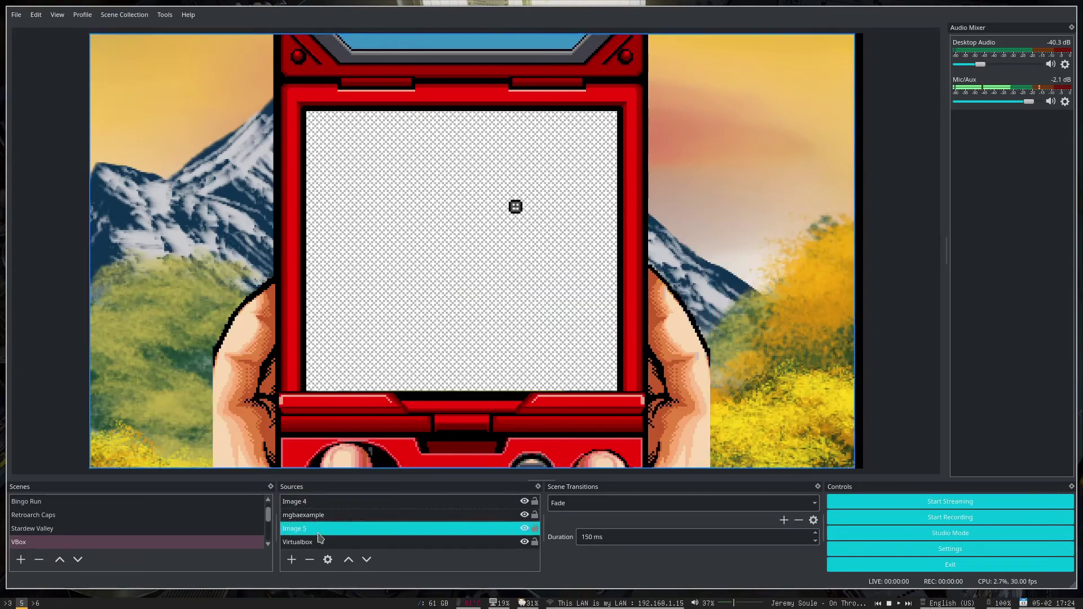
Add the existing QtWebKit Browser source to the scene
left_click(293, 559)
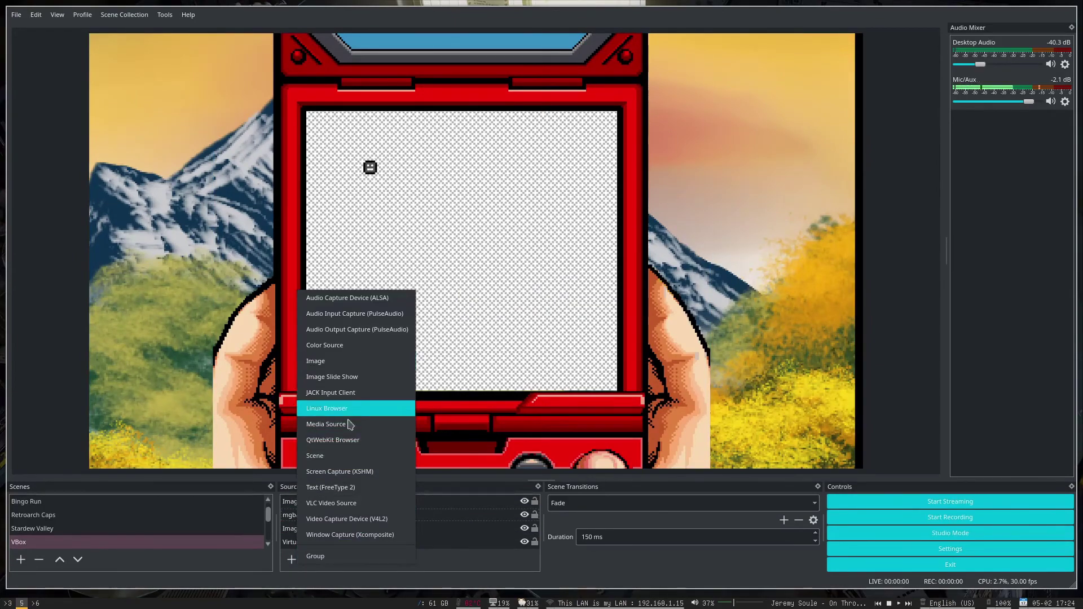
left_click(346, 440)
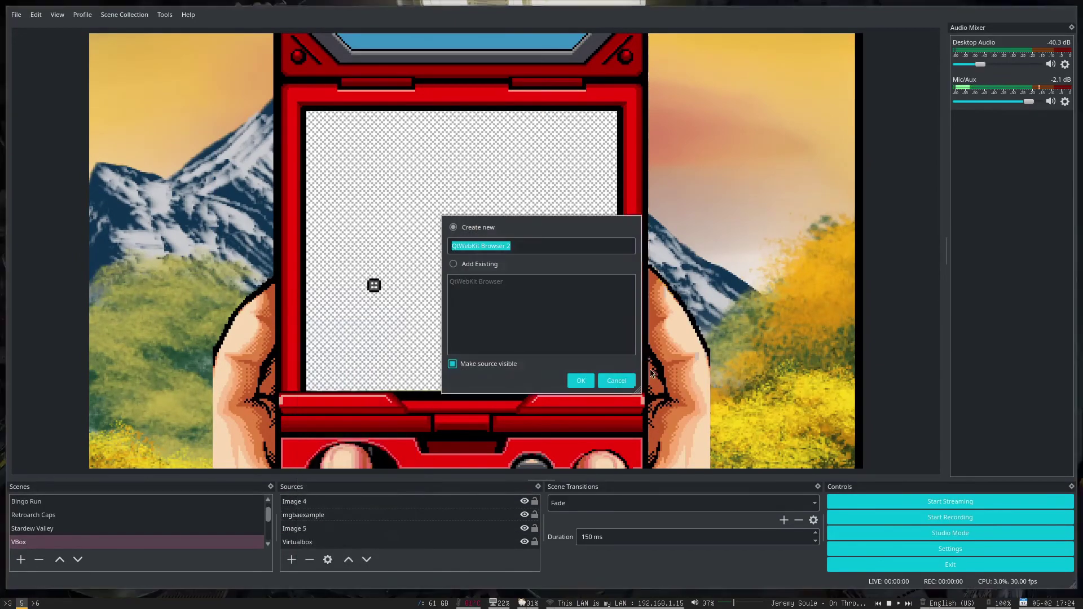
left_click(455, 264)
left_click(485, 283)
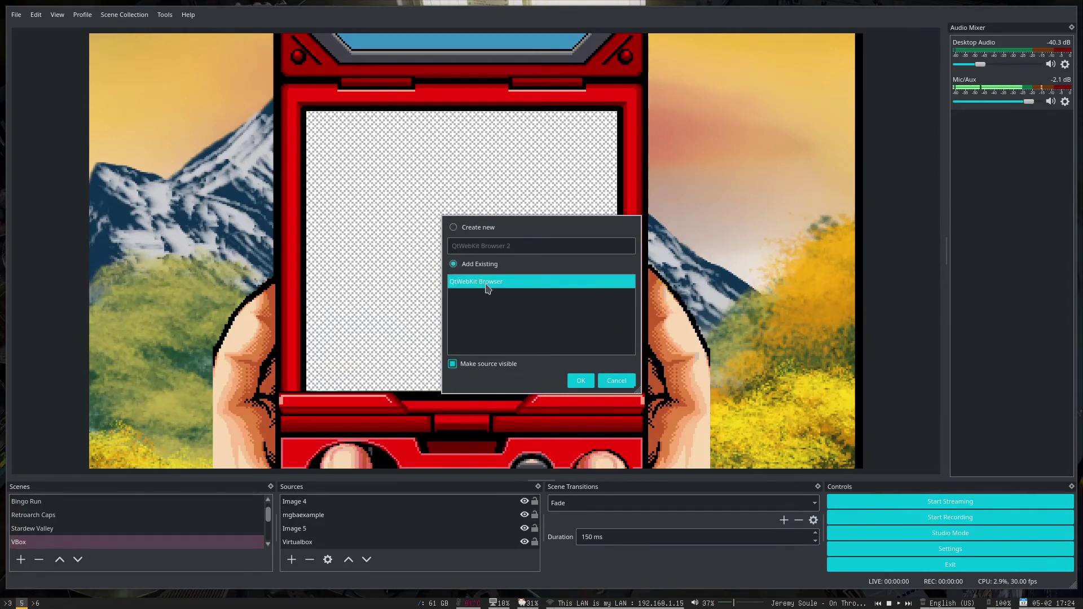
left_click(584, 386)
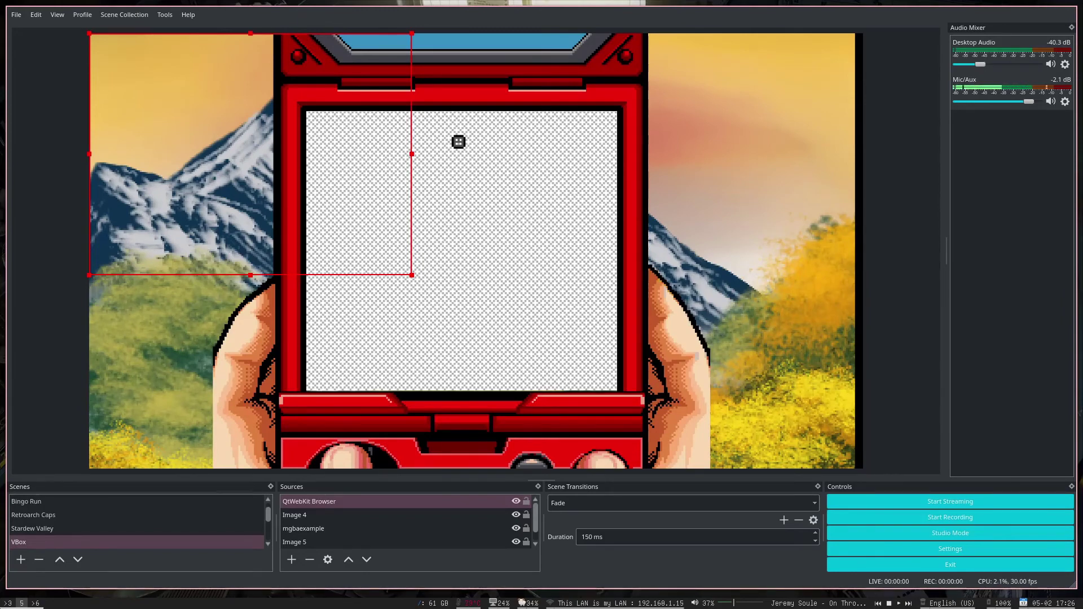
scroll(144, 536, "down", 2)
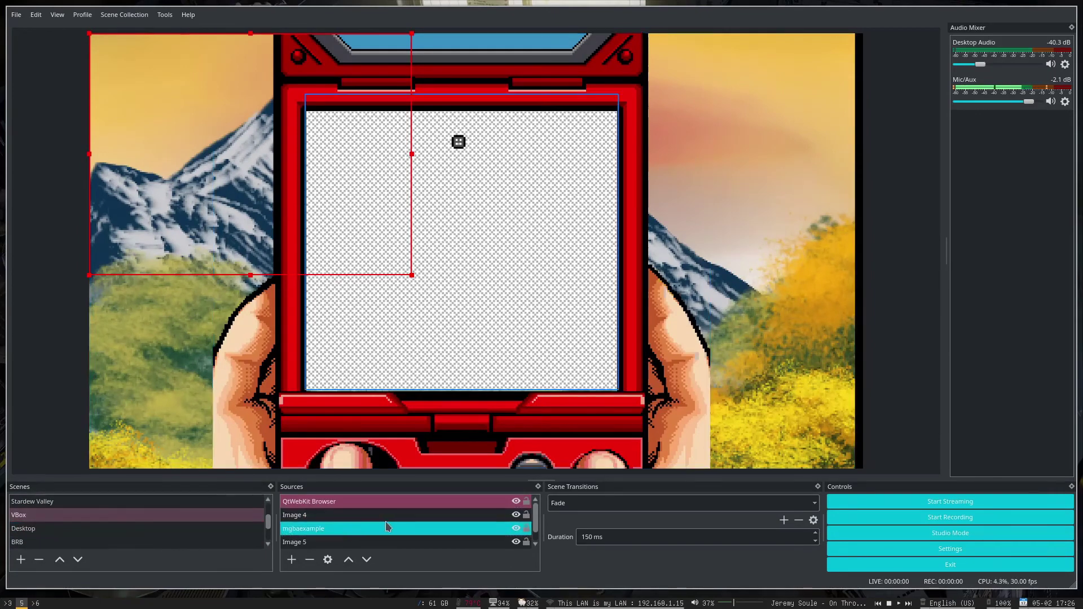
Remove the QtWebKit Browser and then all four remaining sources from the BRB scene
left_click(310, 560)
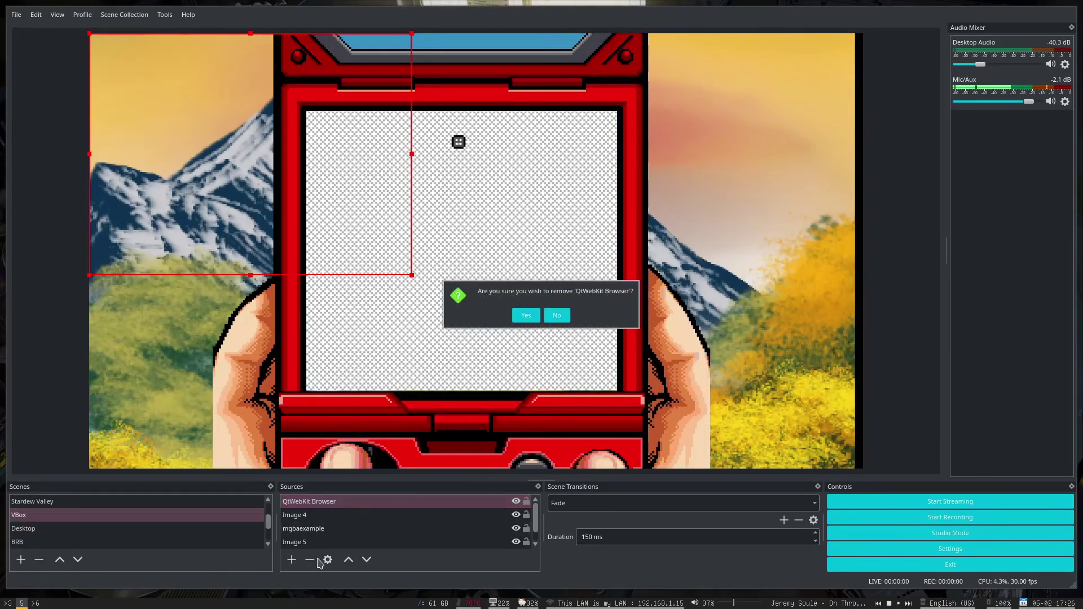
left_click(526, 316)
left_click(318, 531)
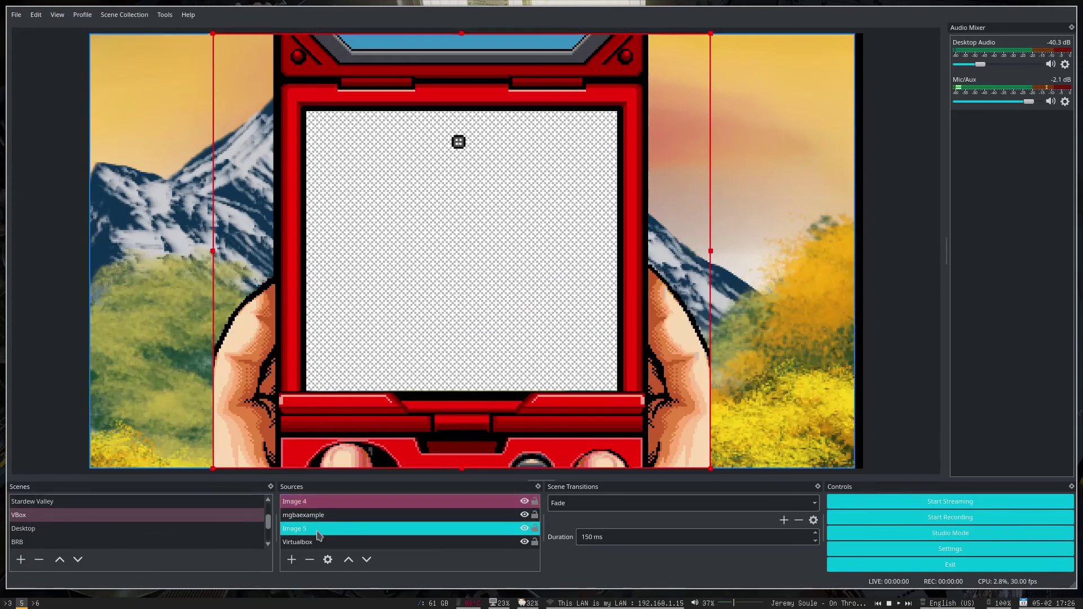
left_click(317, 543, "shift")
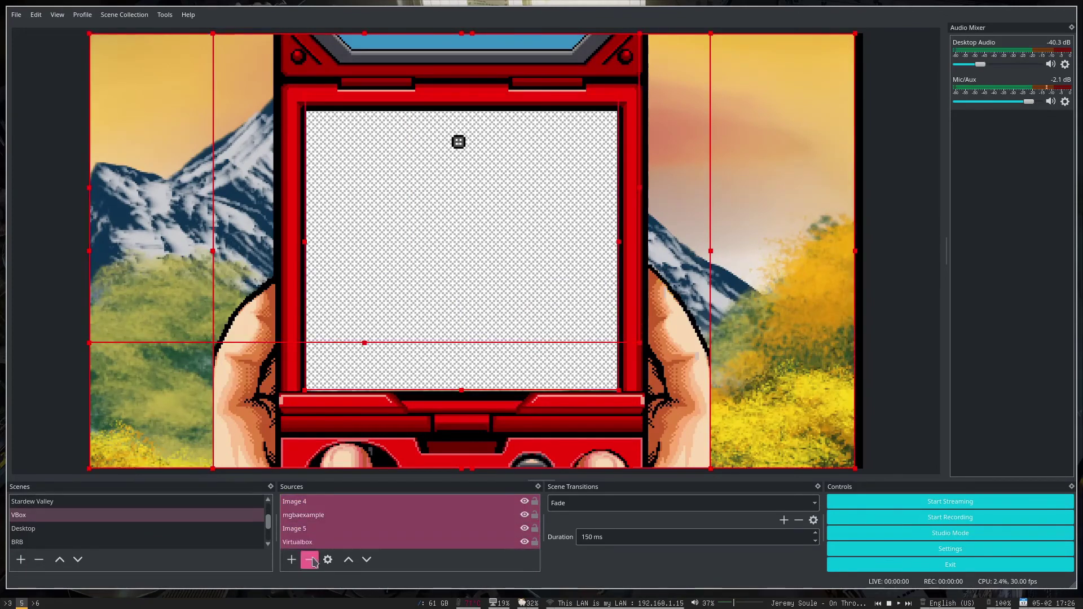
left_click(310, 559)
left_click(526, 315)
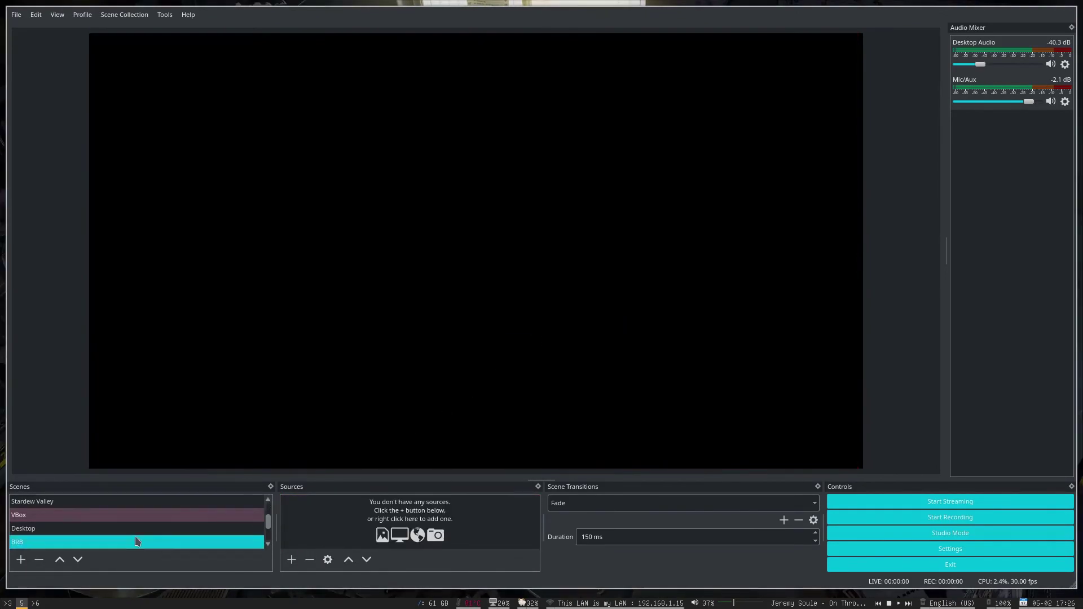
Inspect the Gambatte Screen scene's Game Boy frame and full-frame background image
scroll(134, 536, "down", 1)
left_click(125, 517)
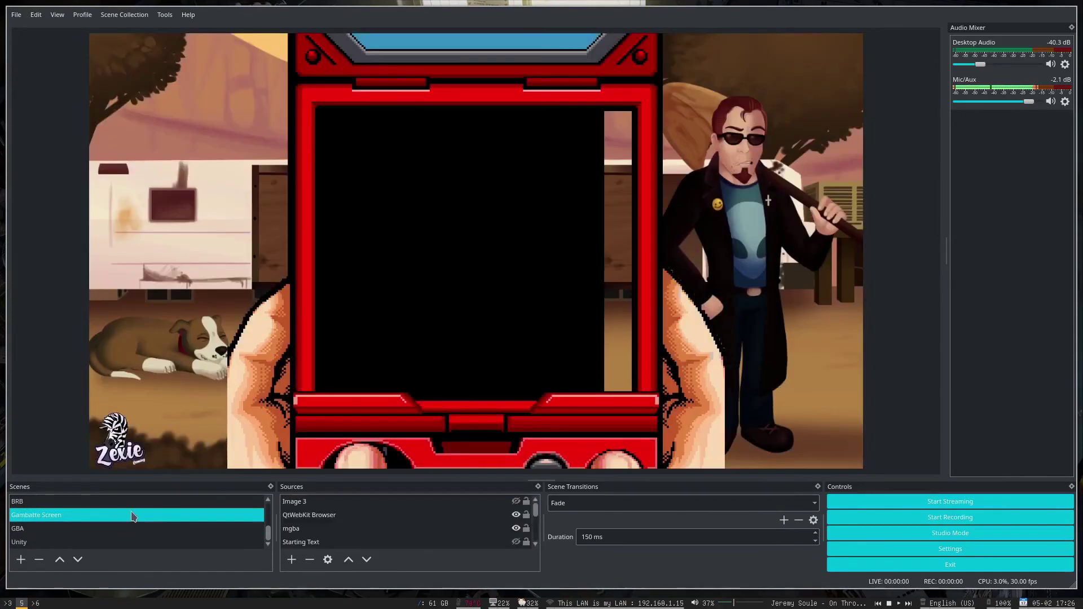
left_click(484, 303)
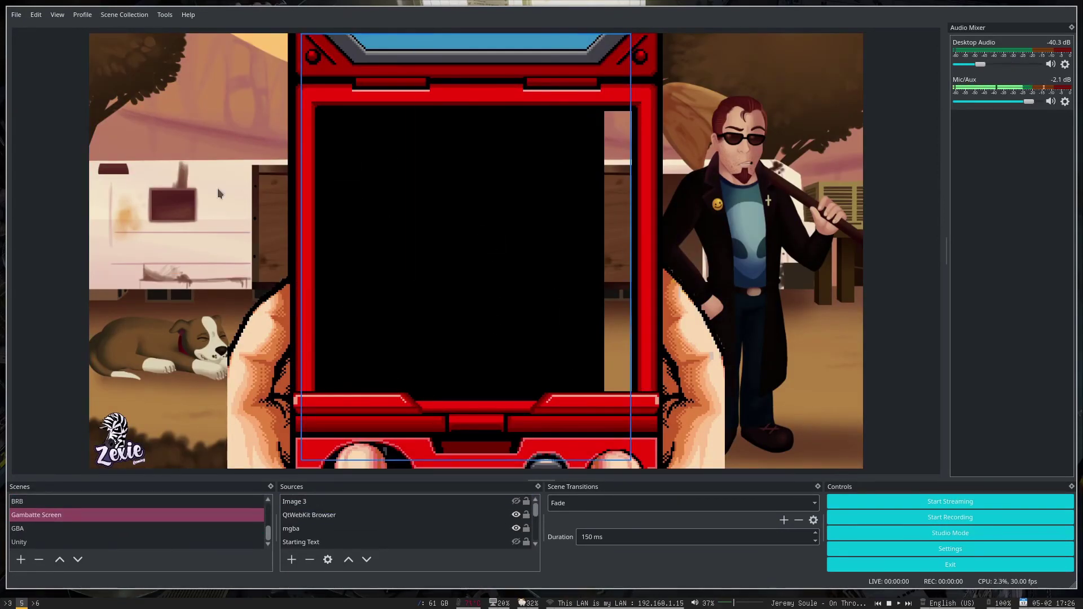
left_click(127, 384)
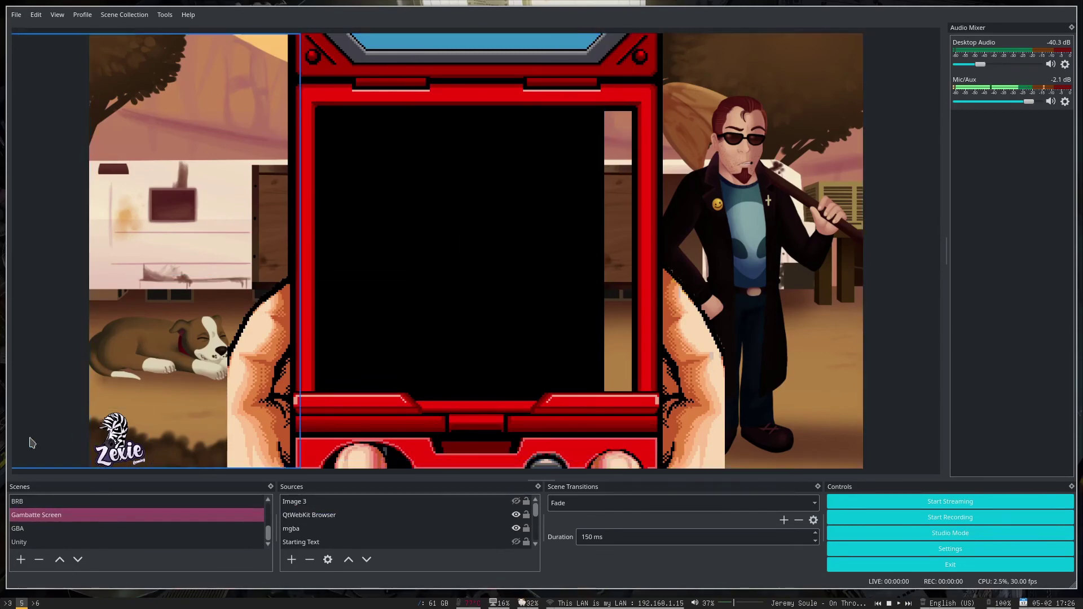
Switch to the GBA scene and toggle the BRBTxt text's visibility on and off
left_click(40, 530)
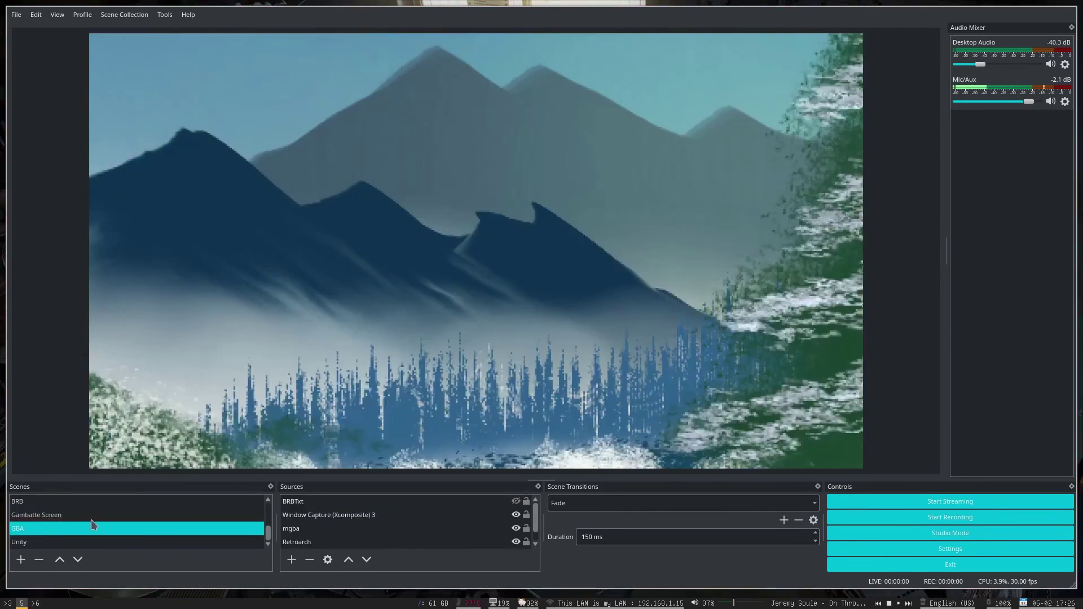
left_click(346, 528)
left_click(346, 501)
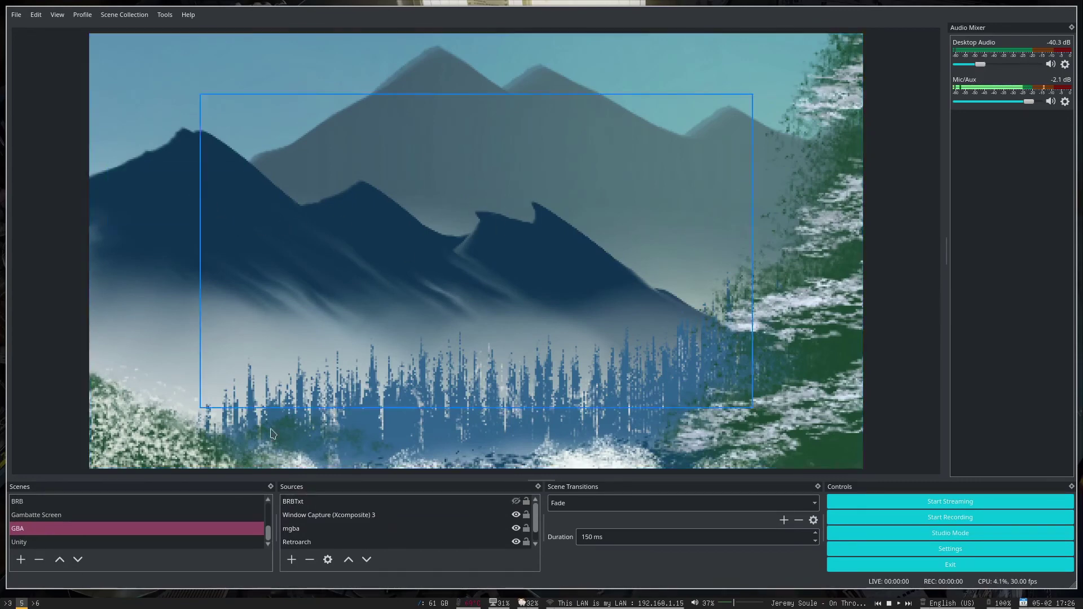
left_click(516, 502)
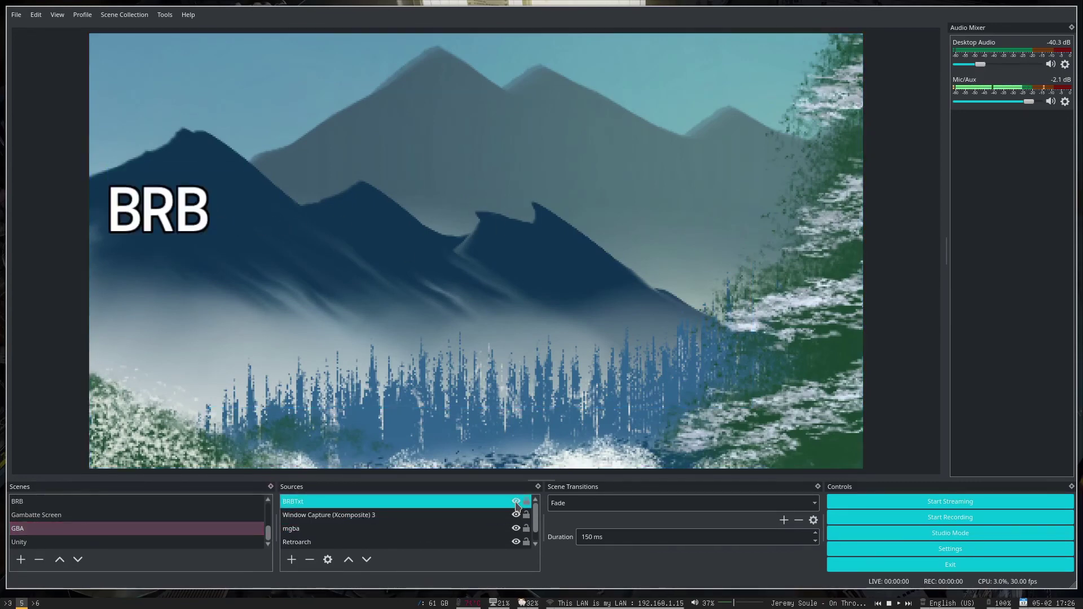
left_click(515, 502)
scroll(466, 522, "down", 1)
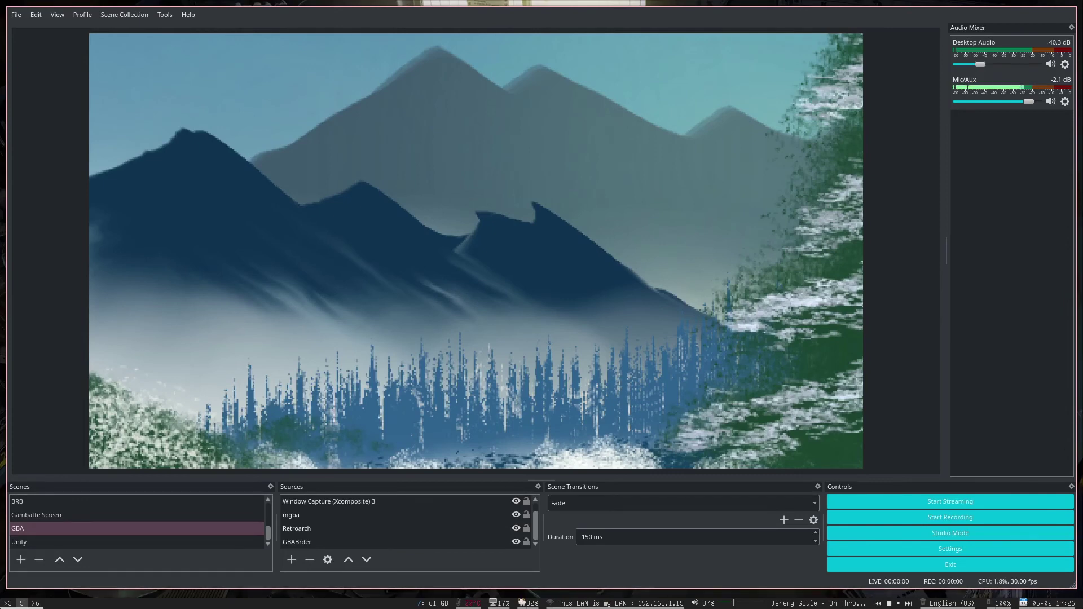
Select the mgba source, start removing it, but keep it
left_click(312, 515)
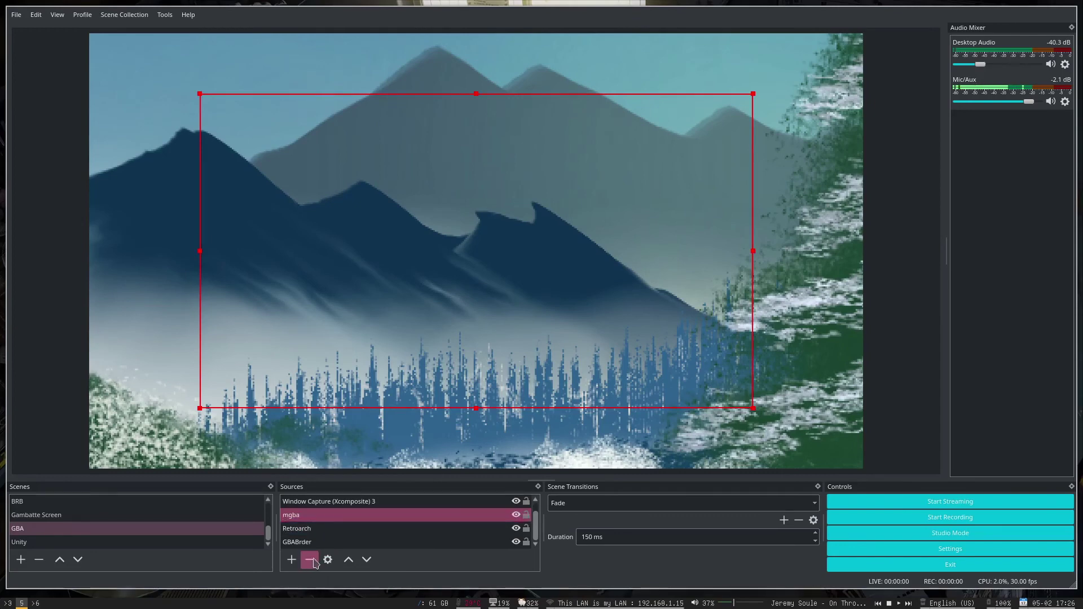
left_click(310, 565)
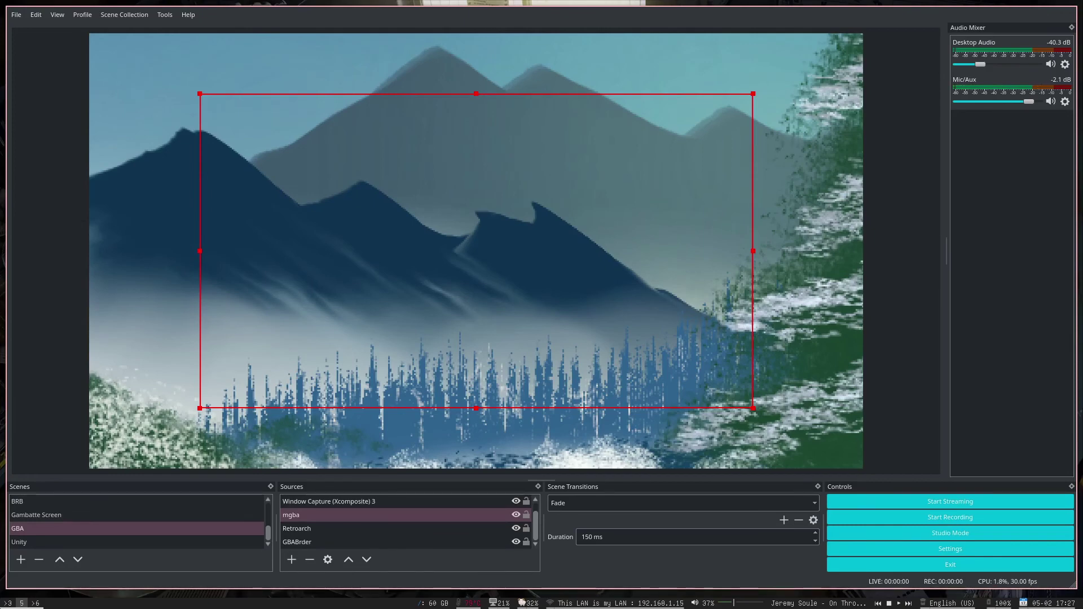
left_click(529, 283)
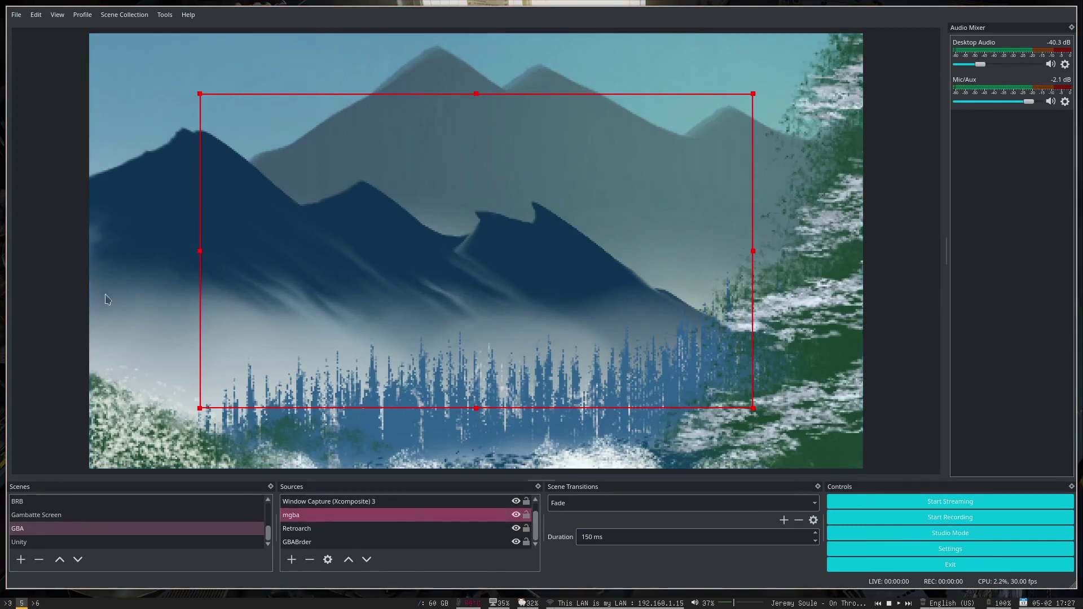
Launch mGBA, load the recent pokemon_glazed_beta_7.gba ROM, and move its window off OBS
key("super+d")
key("Escape")
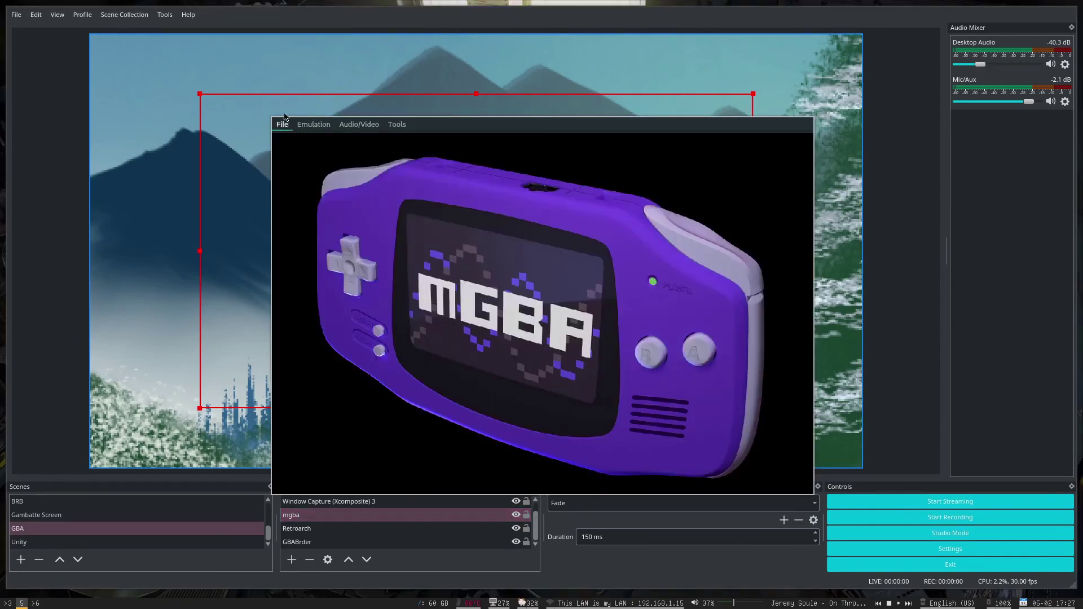
left_click(283, 124)
mouse_move(337, 288)
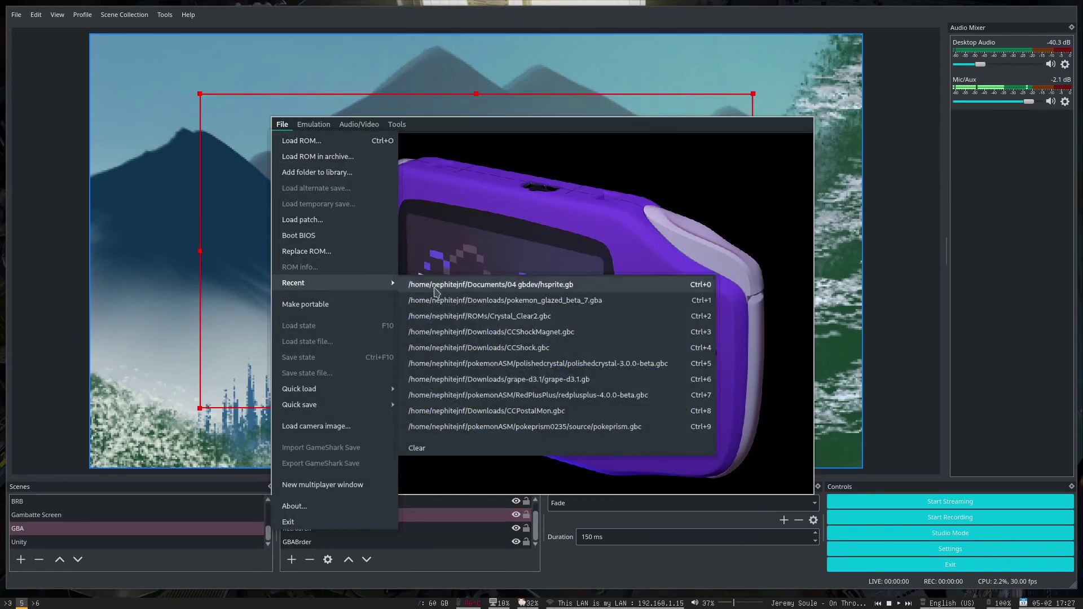
left_click(502, 301)
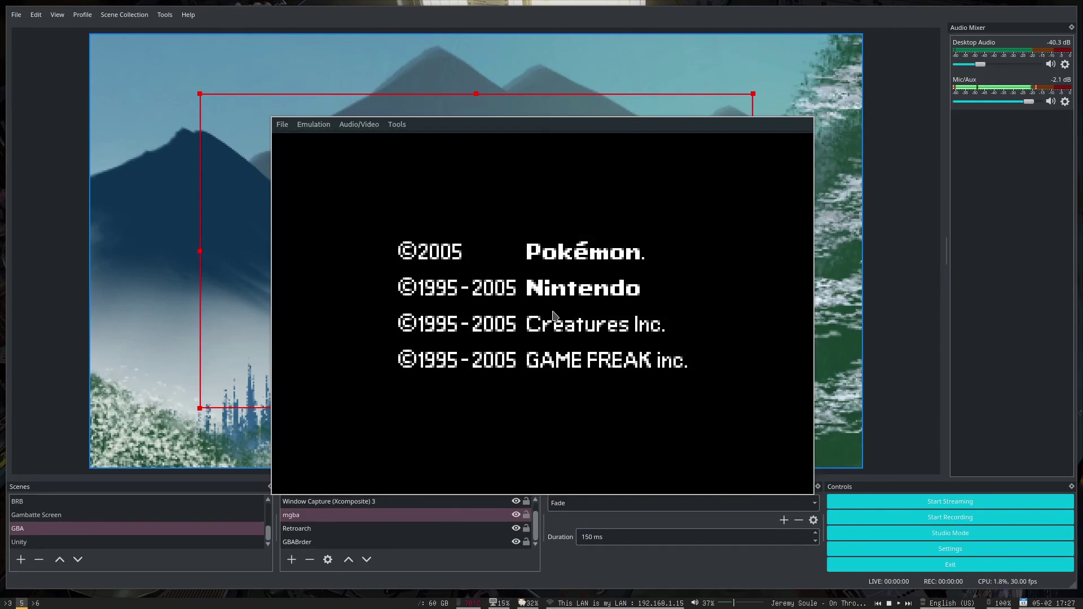
key("super+shift+6")
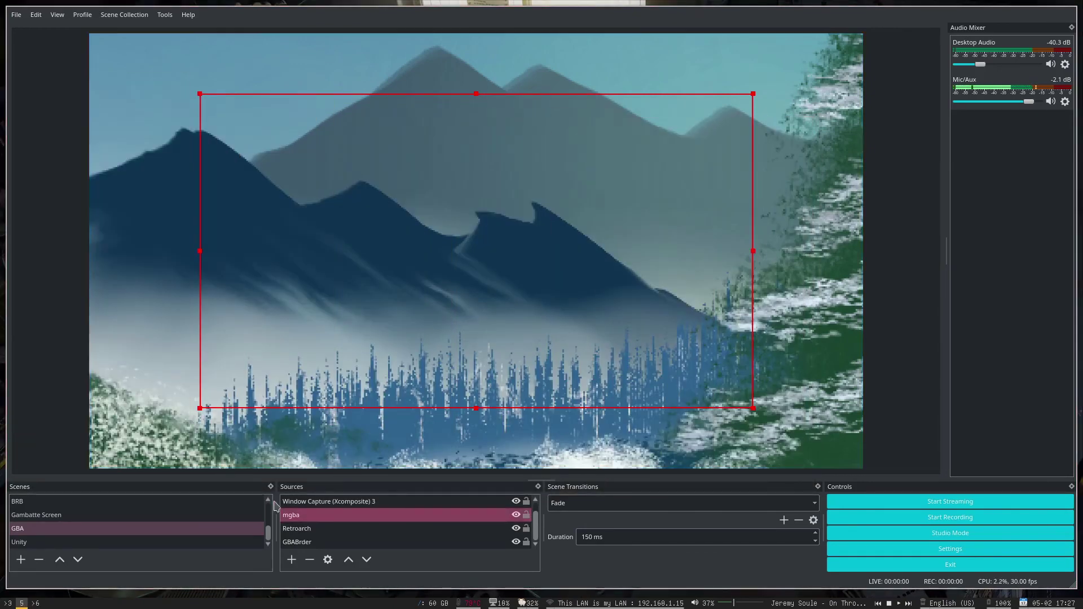
left_click(296, 517)
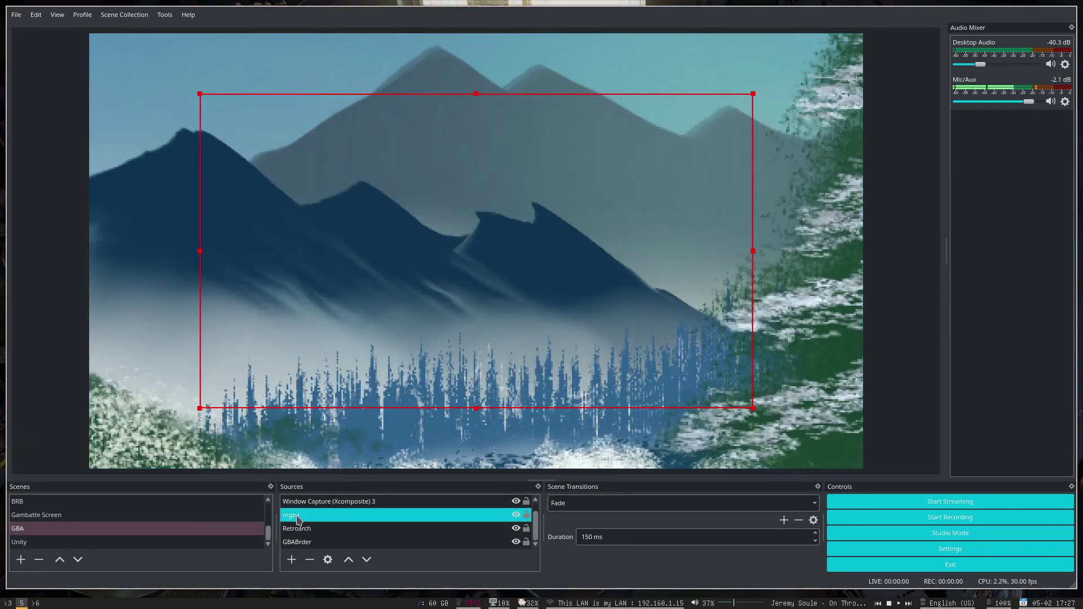
Set the mgba source's capture window to the mGBA Pokémon window
left_click(328, 559)
left_click(509, 335)
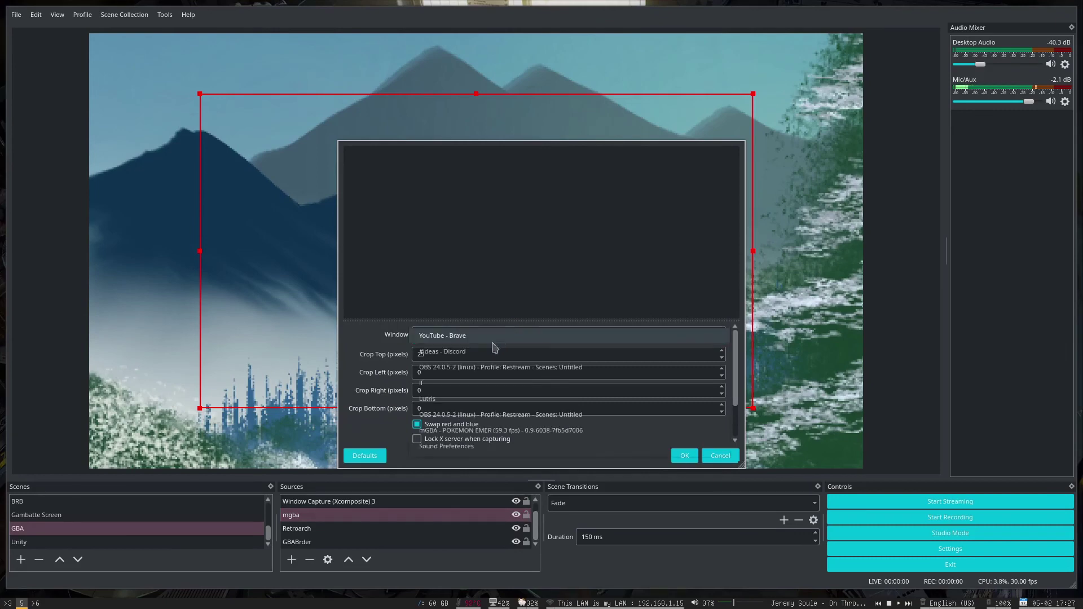
left_click(477, 432)
left_click(685, 455)
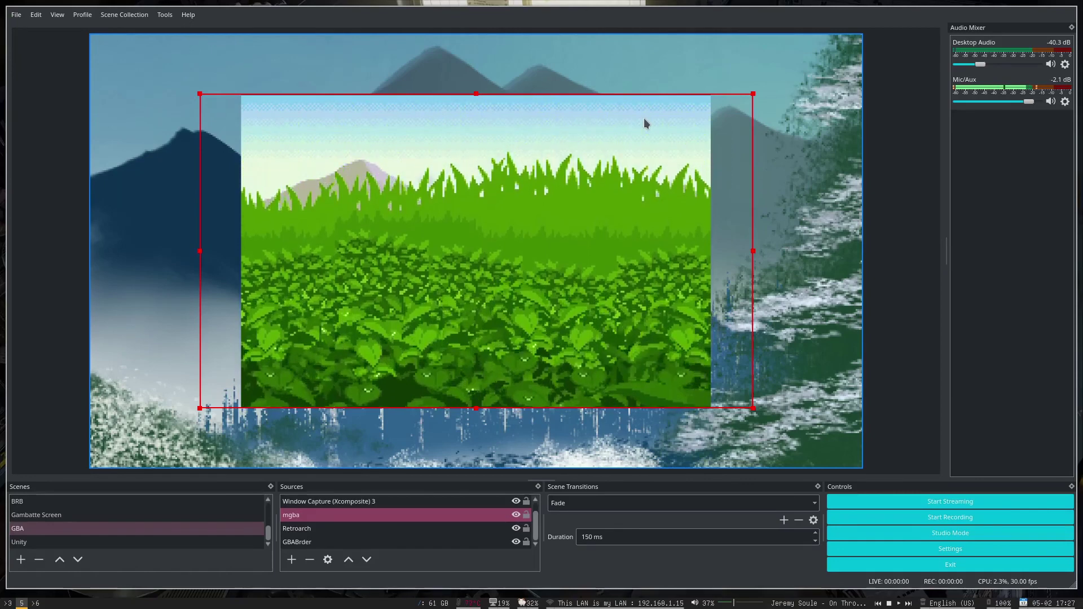
Check the GBABrder, Retroarch, Window Capture (Xcomposite) 3 and mgba sources in turn
left_click(414, 544)
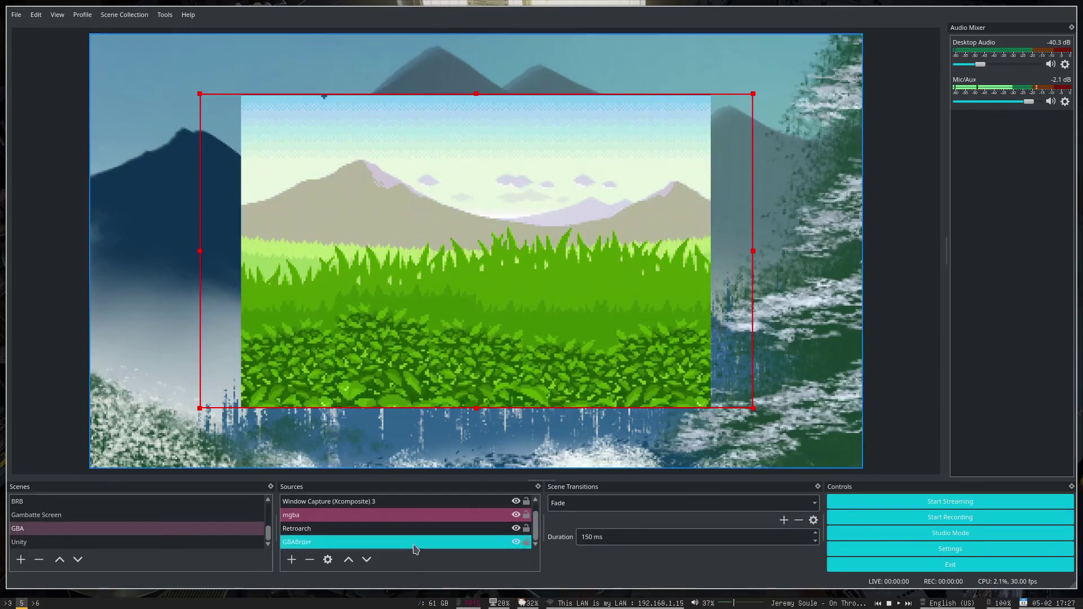
left_click(339, 501)
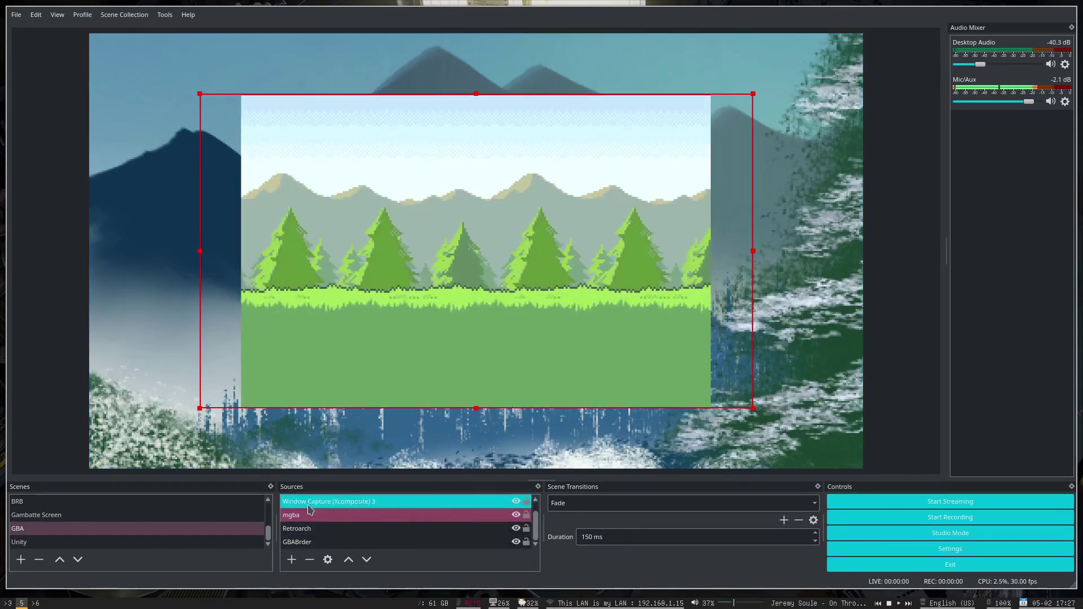
left_click(300, 528)
left_click(326, 543)
left_click(332, 534)
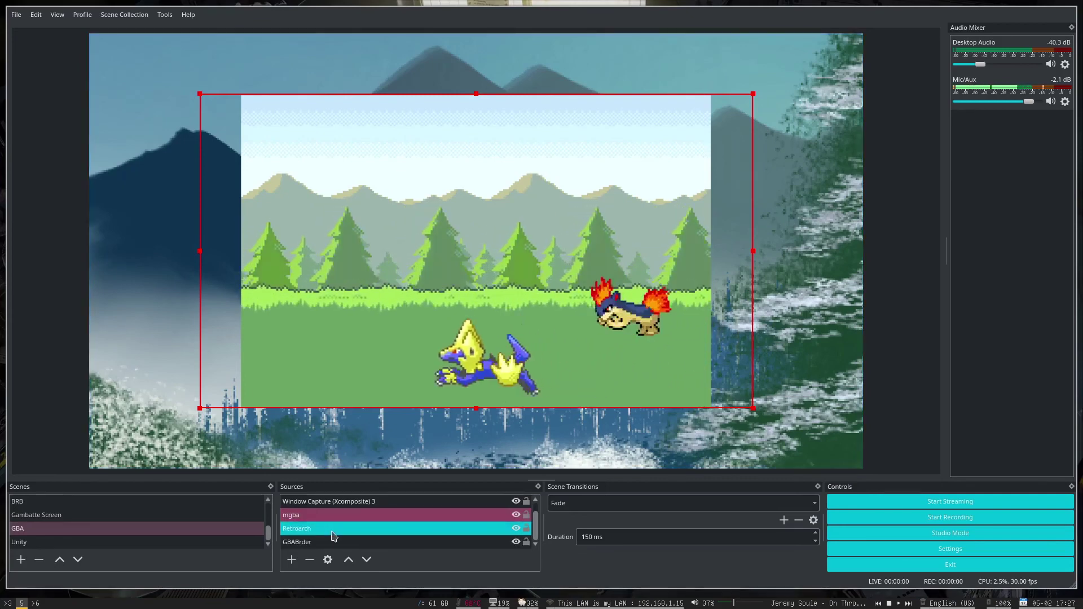
scroll(316, 535, "up", 1)
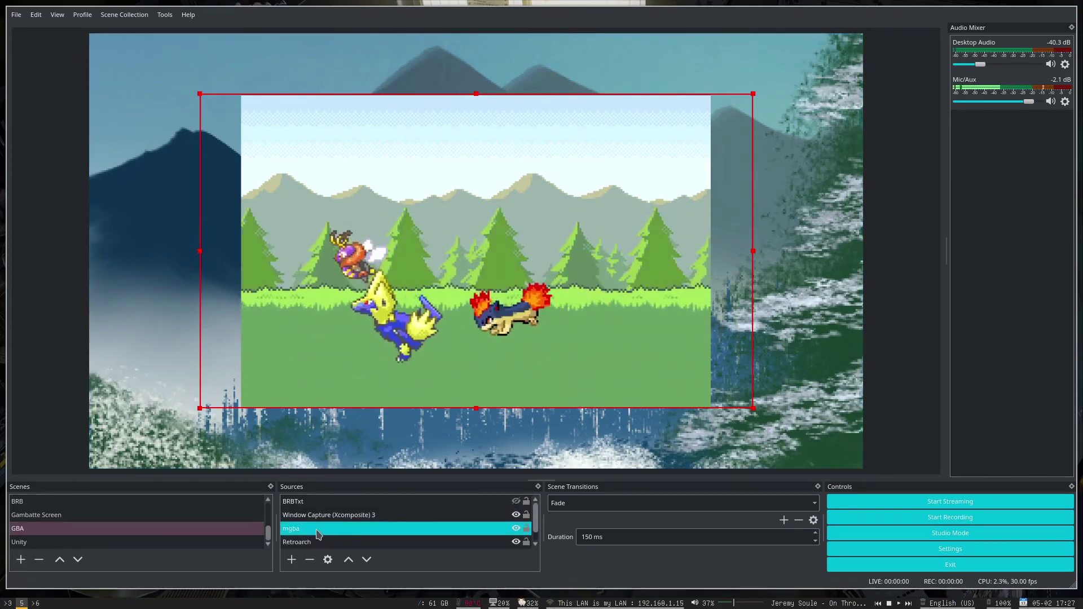
left_click(337, 520)
left_click(337, 526)
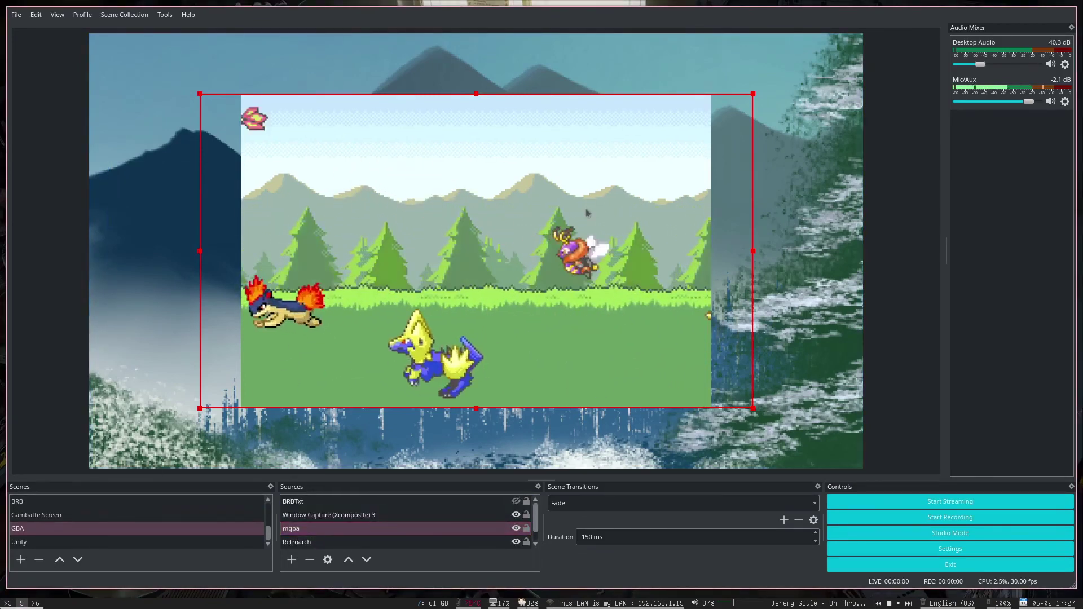